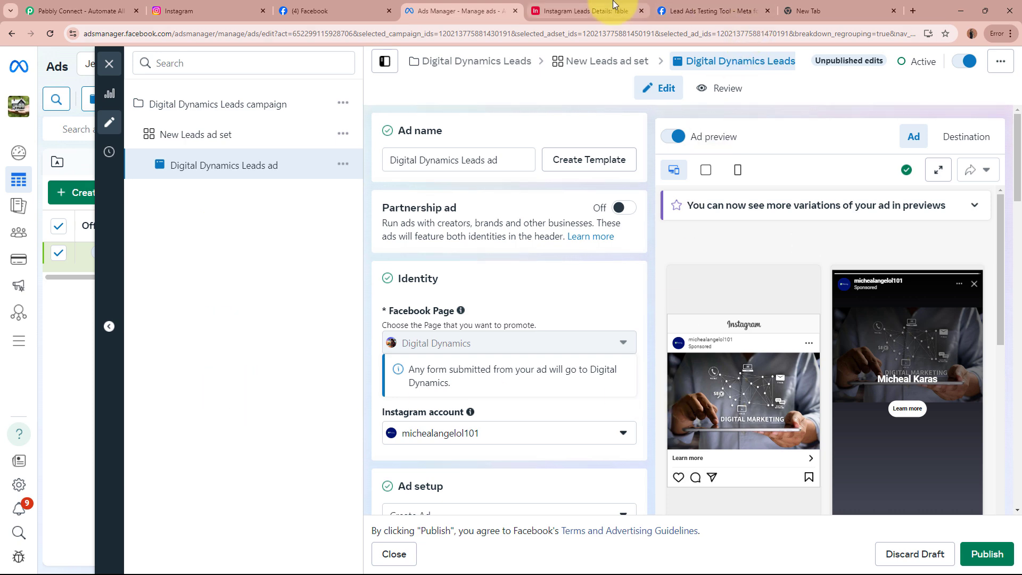
Switch to the Airtable 'Instagram Leads Details' table with its one test lead.
click(583, 11)
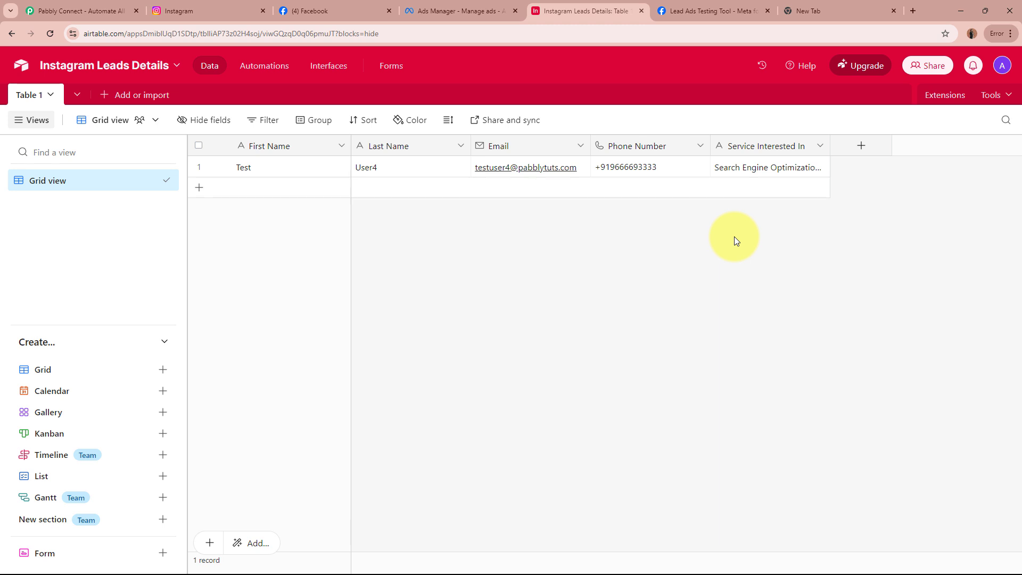
Cross-check the Airtable test lead against the ad draft and Instagram profile, then go to Pabbly Connect.
click(448, 5)
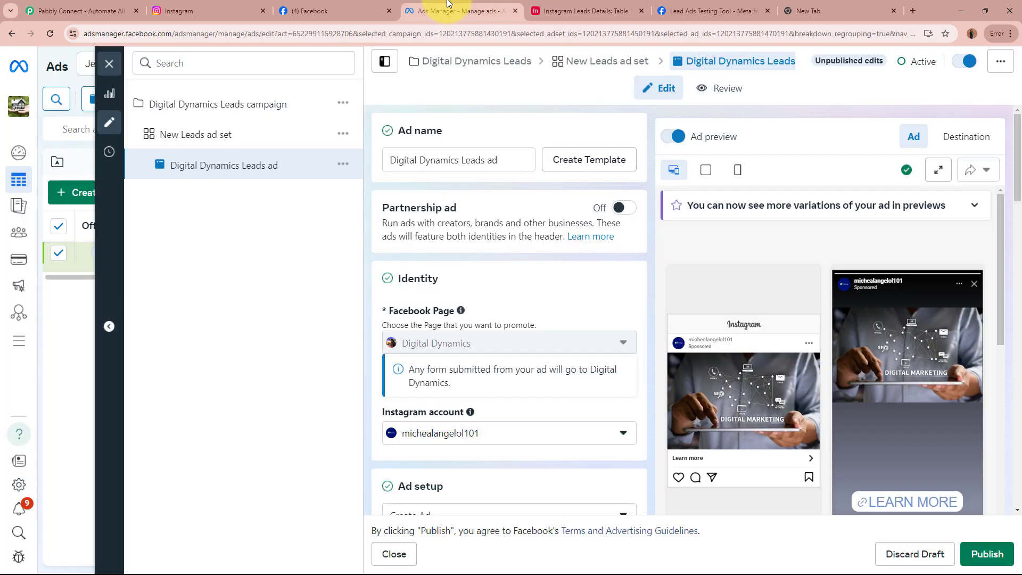
click(559, 11)
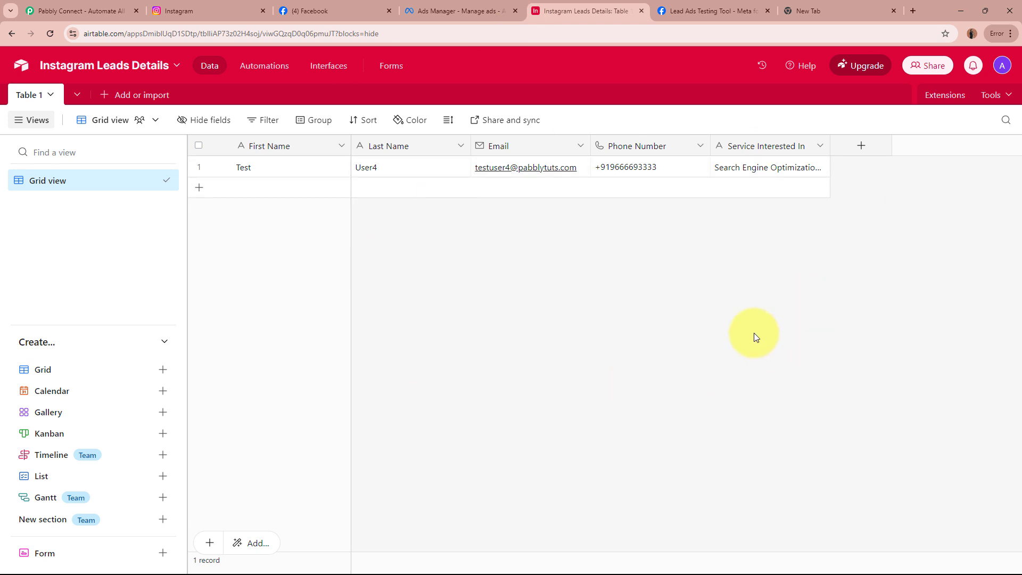
click(228, 5)
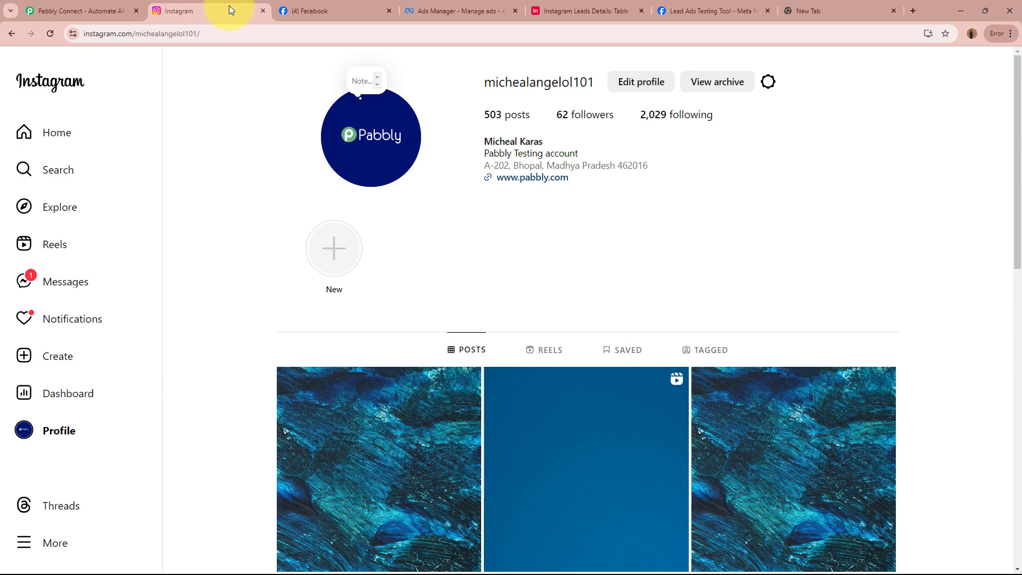
click(570, 7)
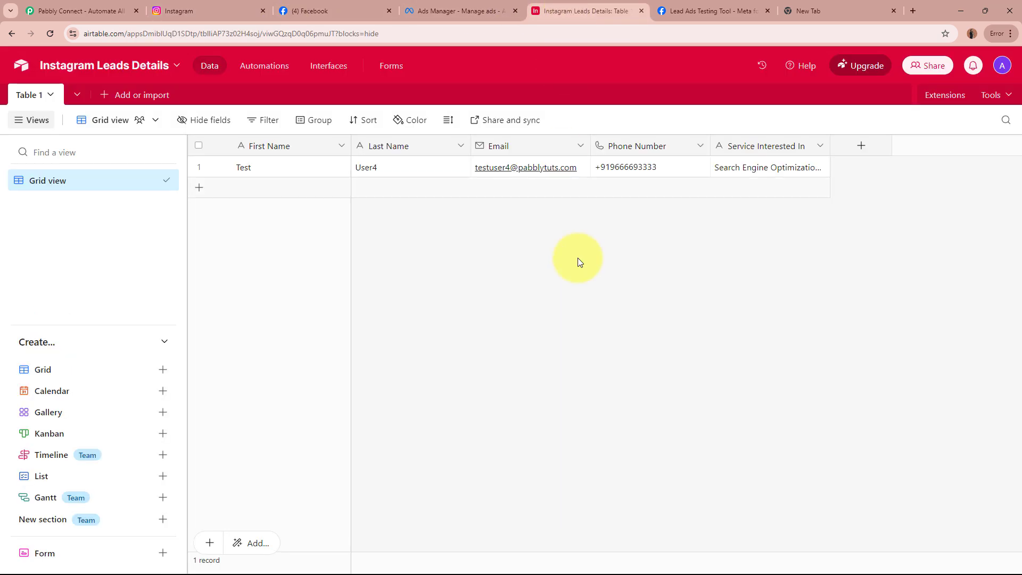
click(45, 7)
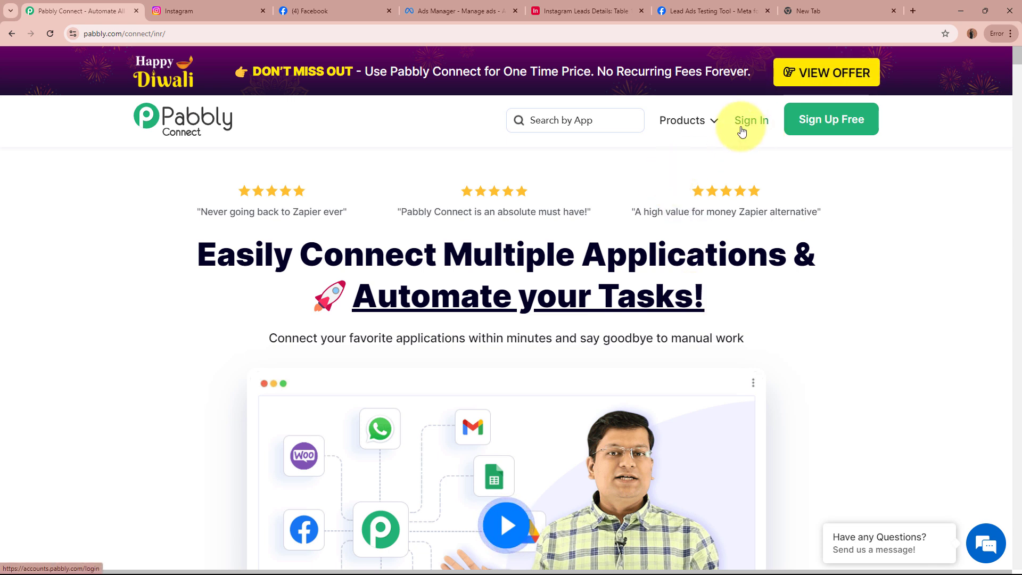
click(832, 131)
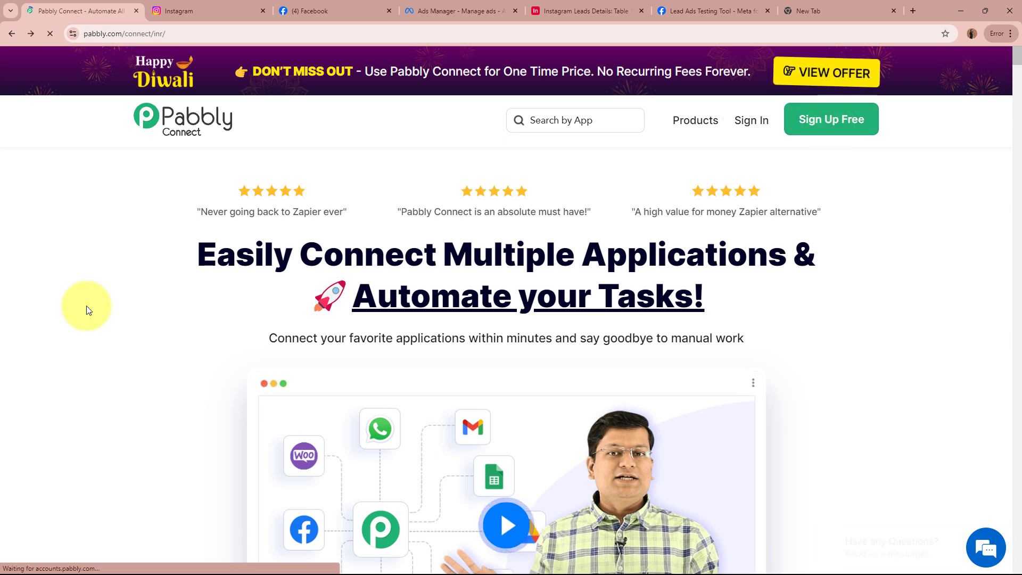
click(843, 127)
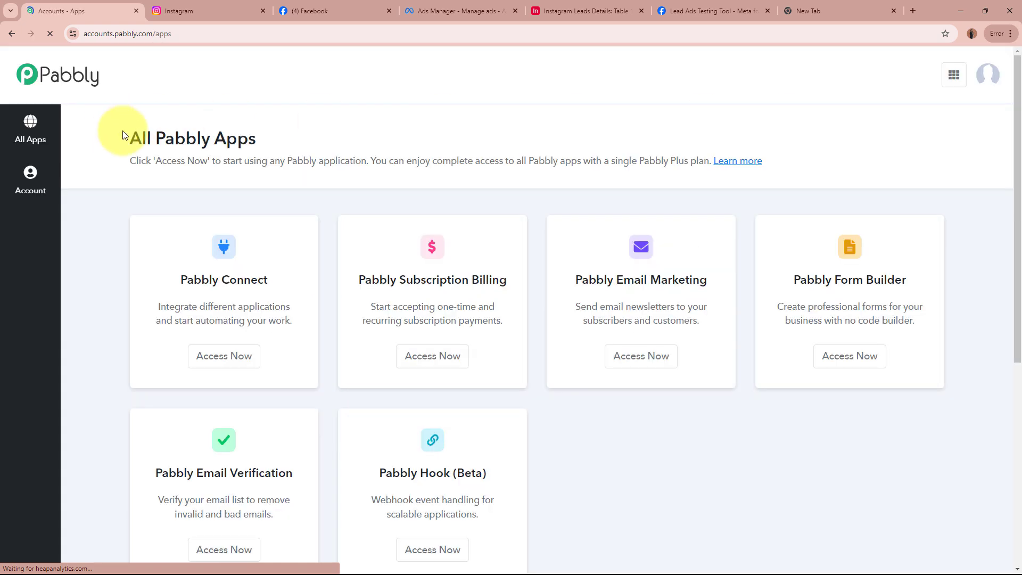
drag(122, 134, 315, 137)
click(315, 137)
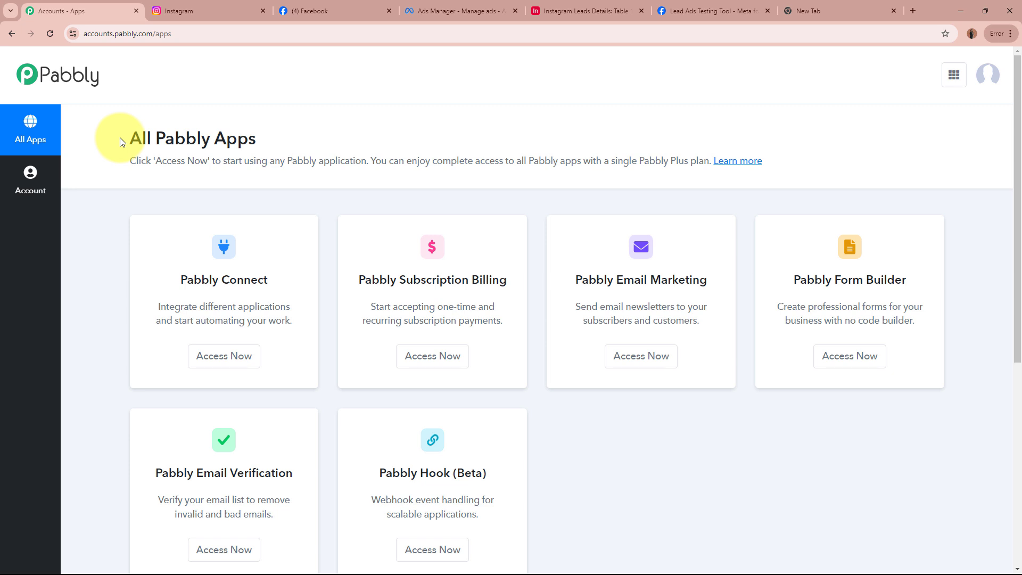
drag(167, 296, 282, 285)
click(282, 285)
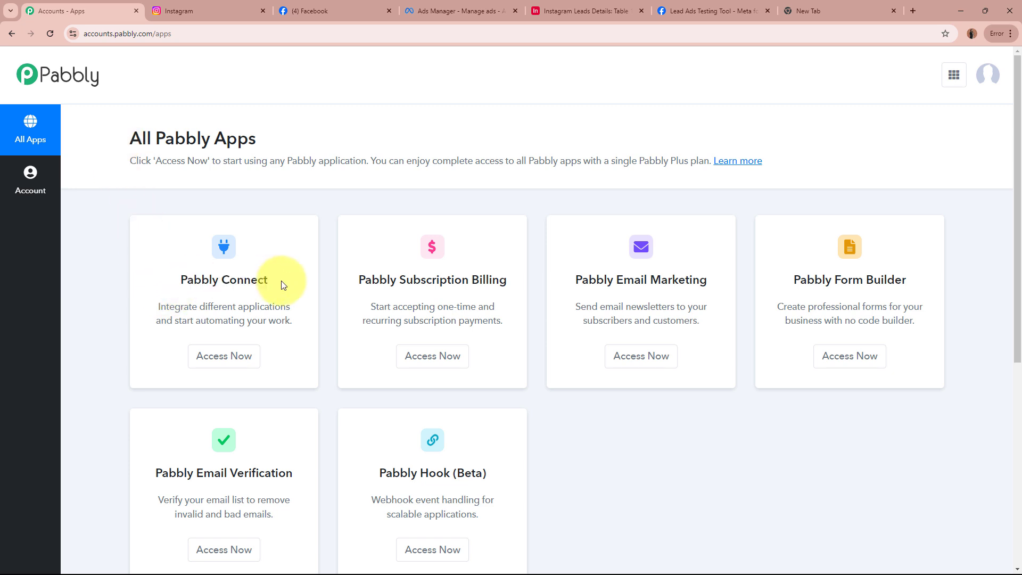
click(217, 358)
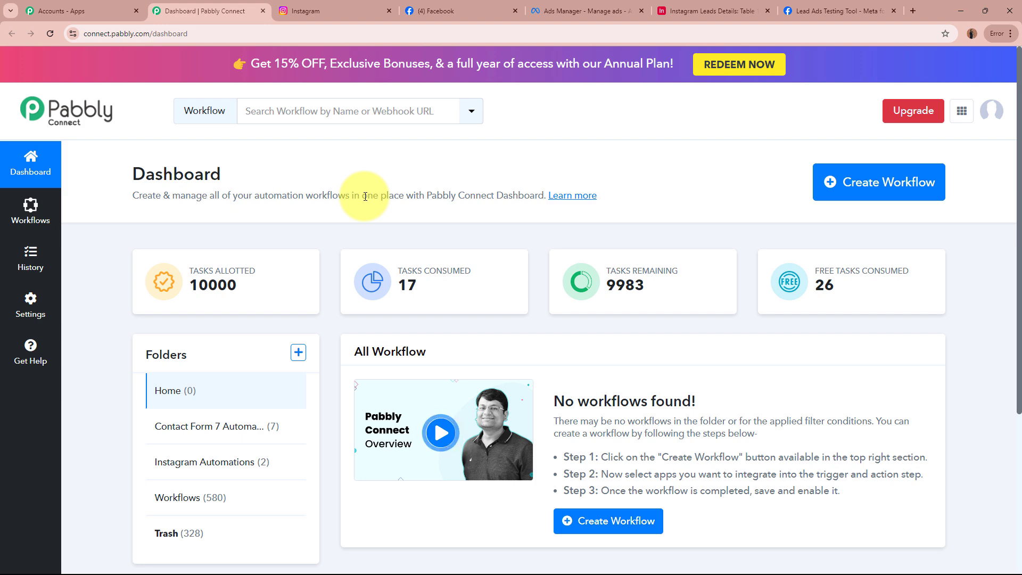
Start a new workflow and paste the name 'Create Airtable Record from Instagram Lead Ads'.
click(831, 195)
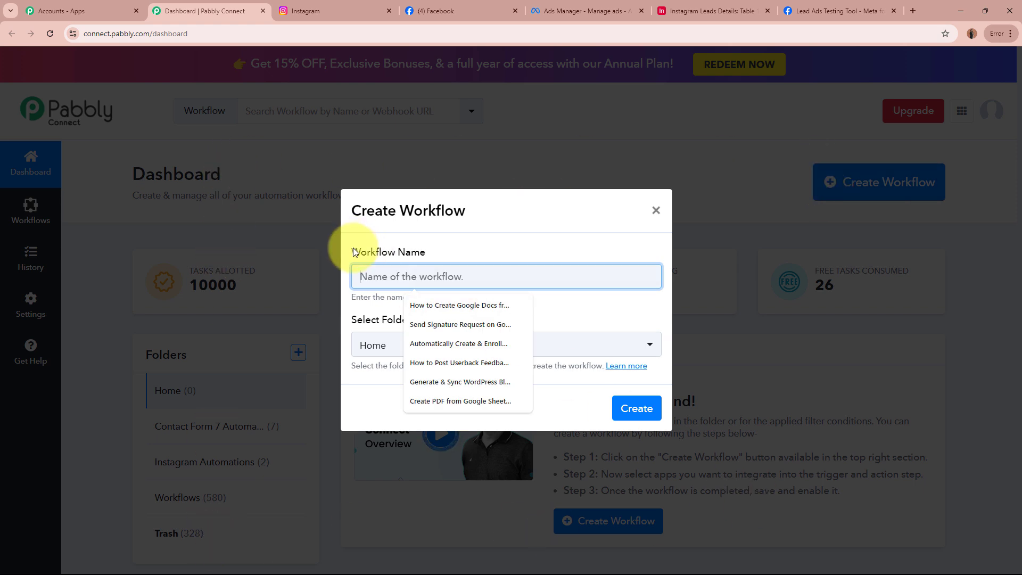
drag(351, 251, 427, 266)
drag(351, 320, 473, 321)
click(472, 322)
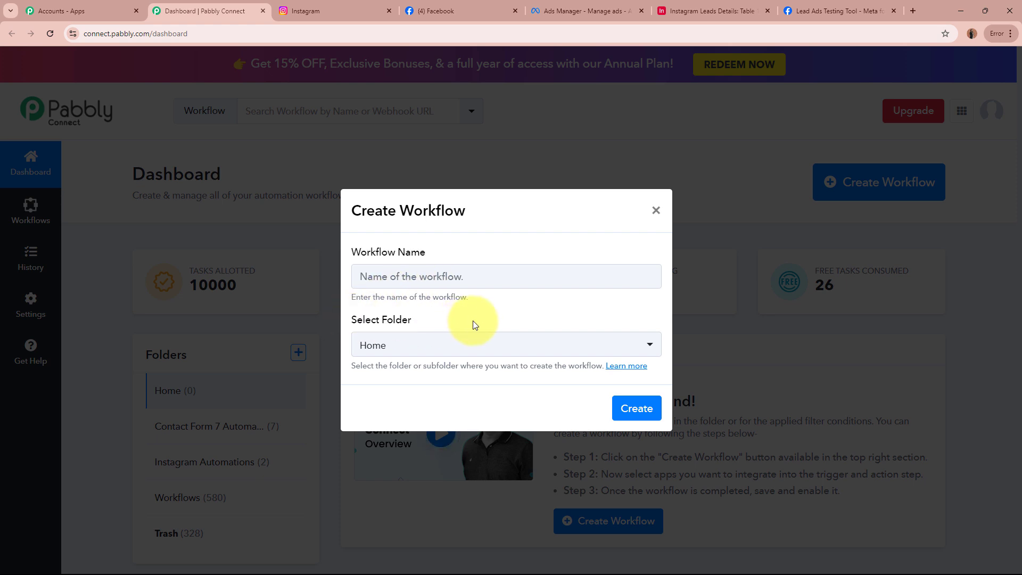
click(486, 271)
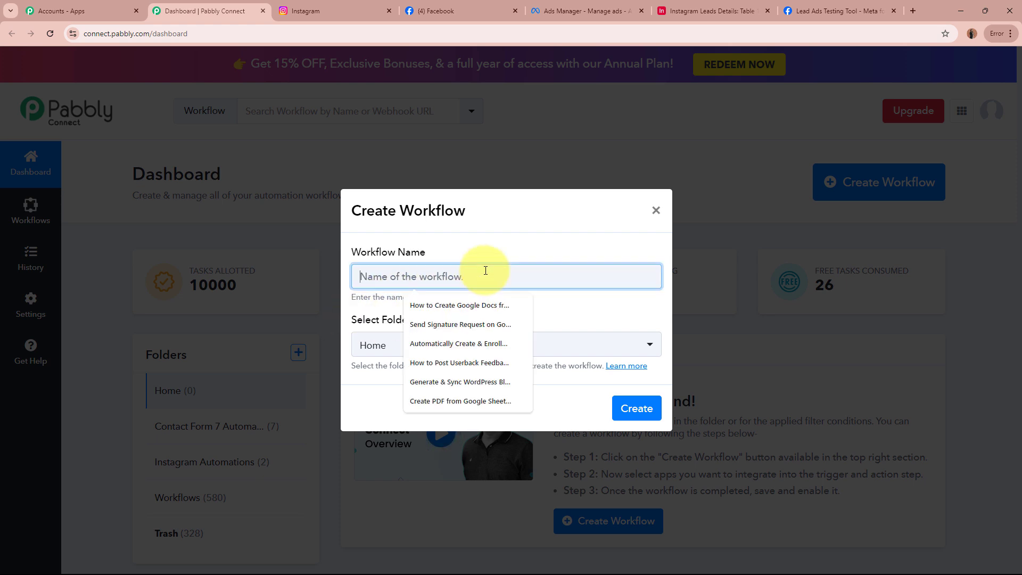
text(Create Airtable Record from Instagram Lead Ads)
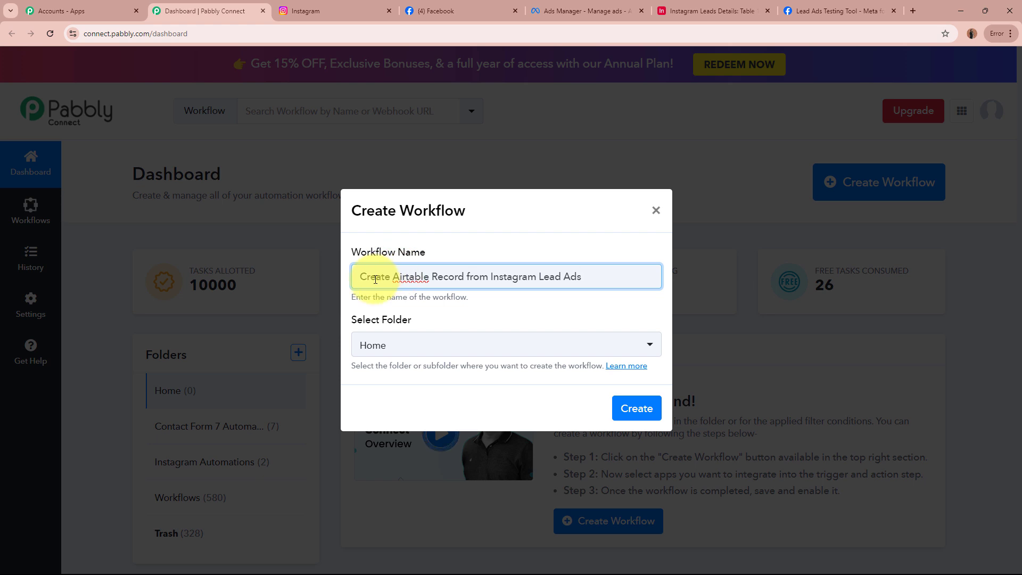
click(607, 302)
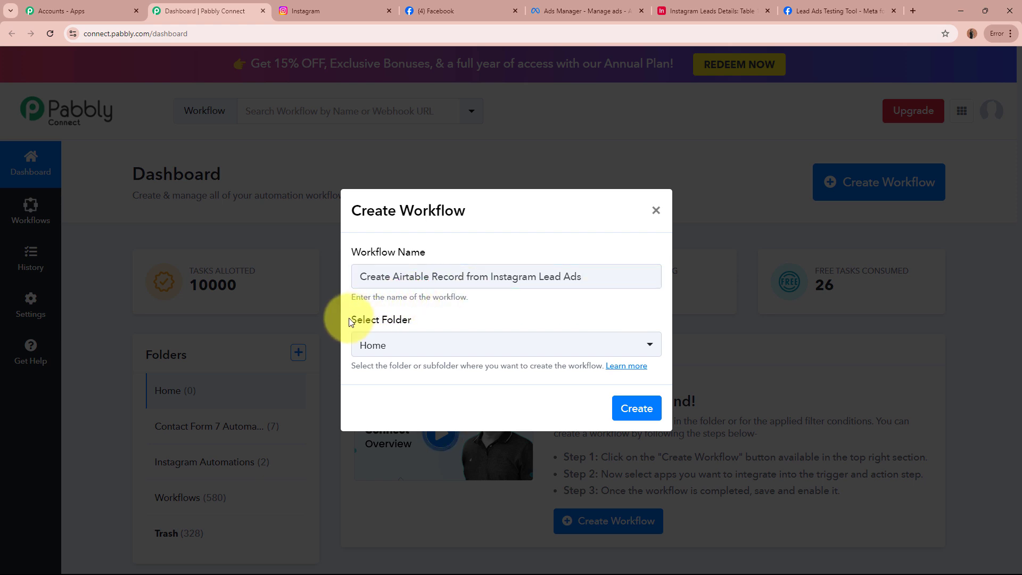
drag(348, 319, 457, 318)
click(439, 316)
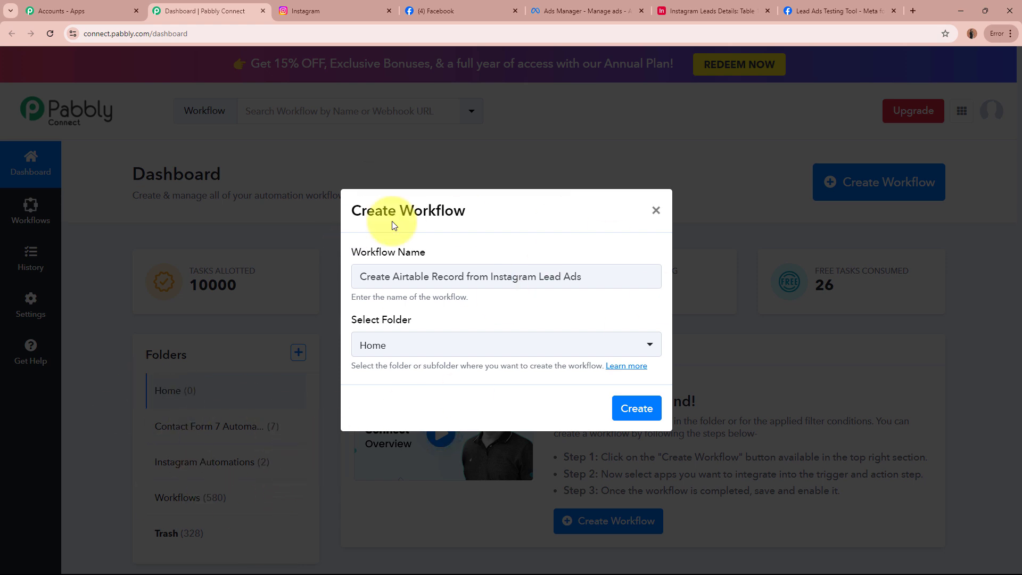
Put the workflow in the Instagram Automations folder and create it.
click(486, 349)
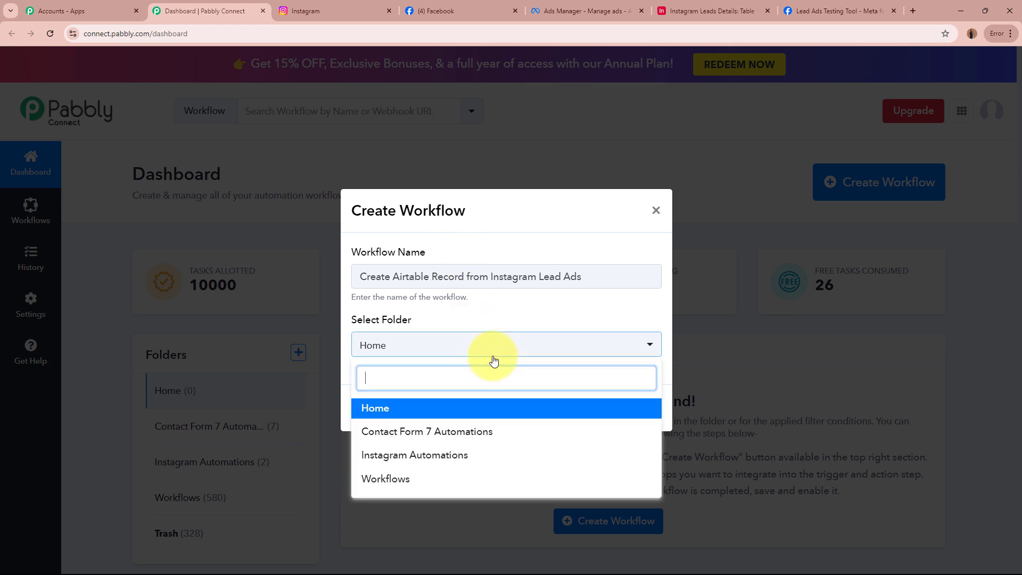
click(434, 455)
drag(360, 277, 616, 296)
click(577, 305)
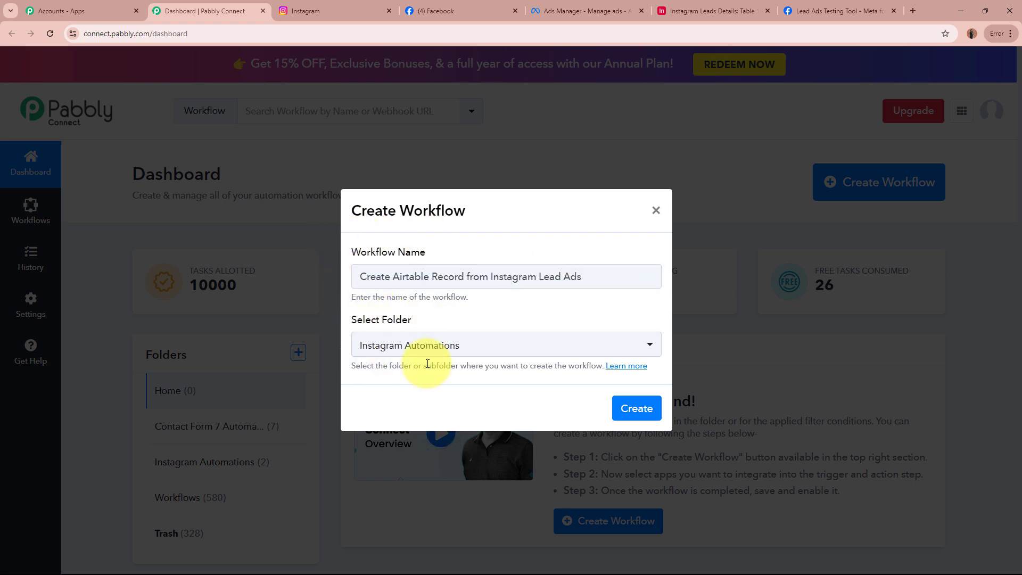
click(637, 410)
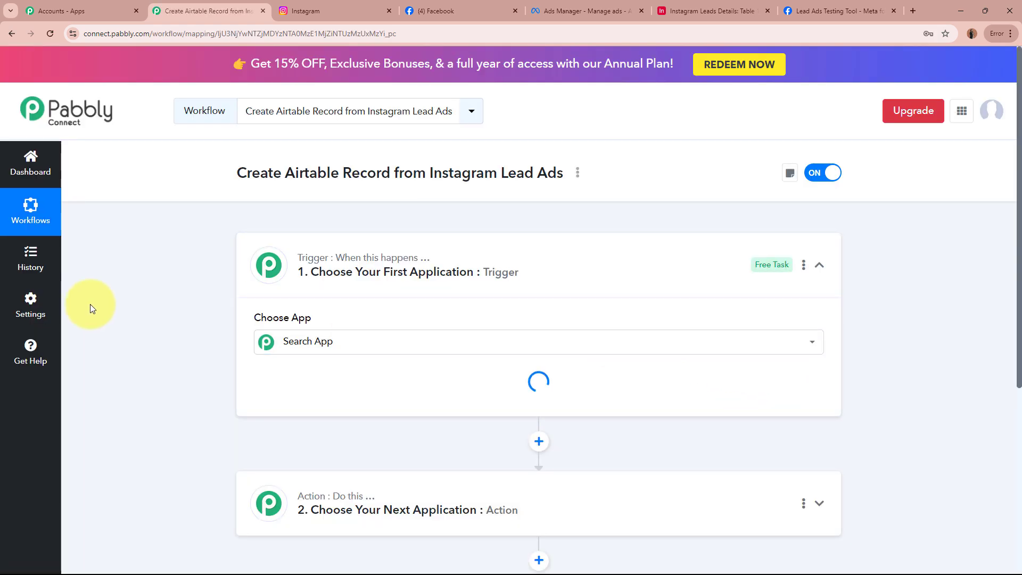
Search for and choose Instagram Lead Ads as the trigger app.
drag(223, 171, 558, 170)
click(594, 281)
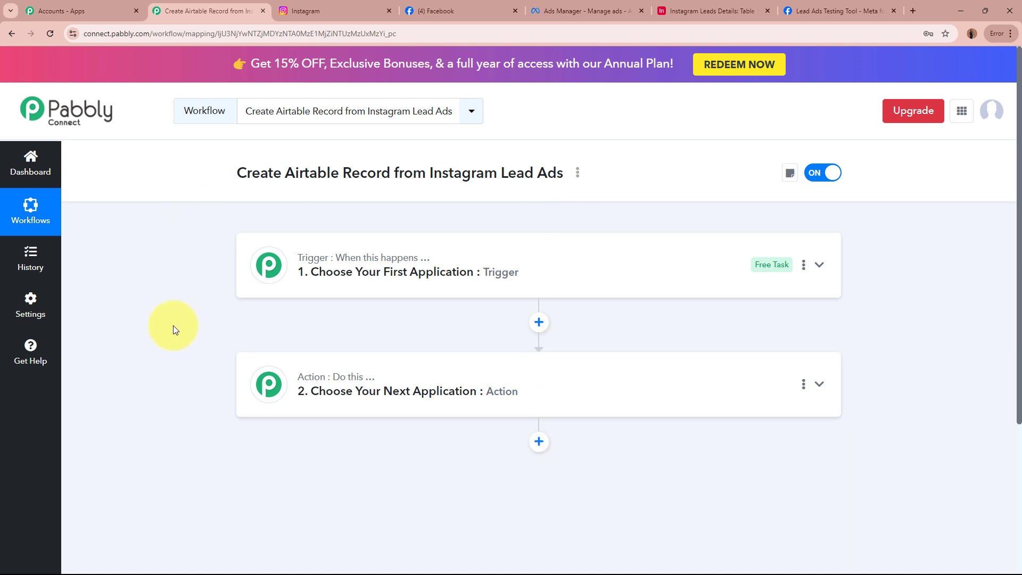
mouse_move(407, 266)
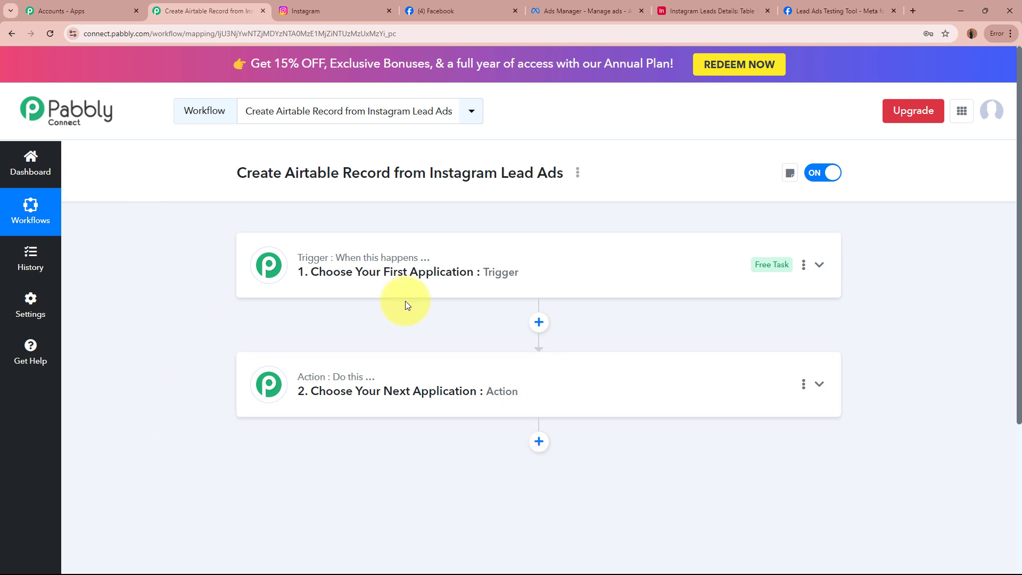
click(555, 269)
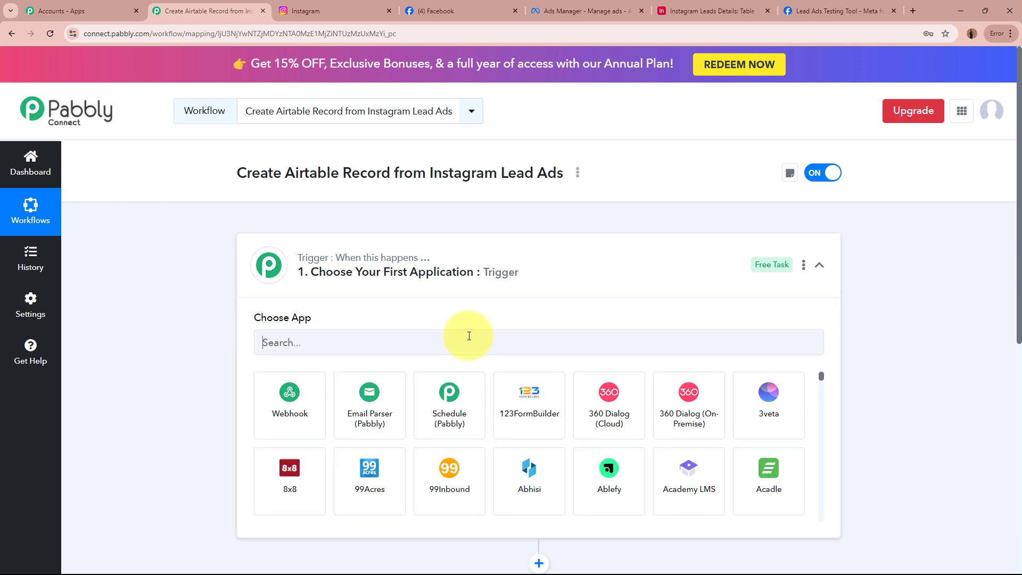
click(469, 336)
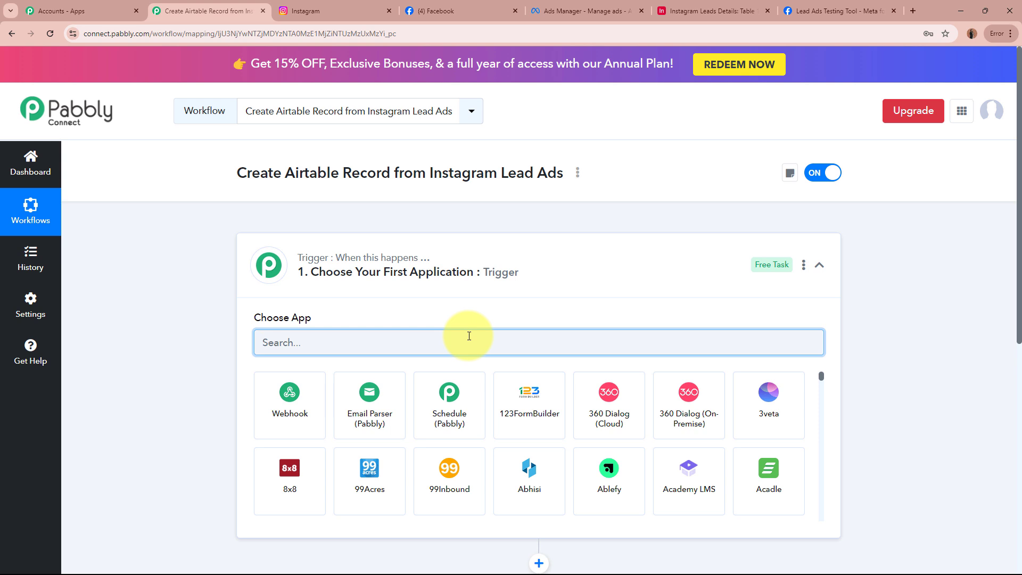
text(Instagra)
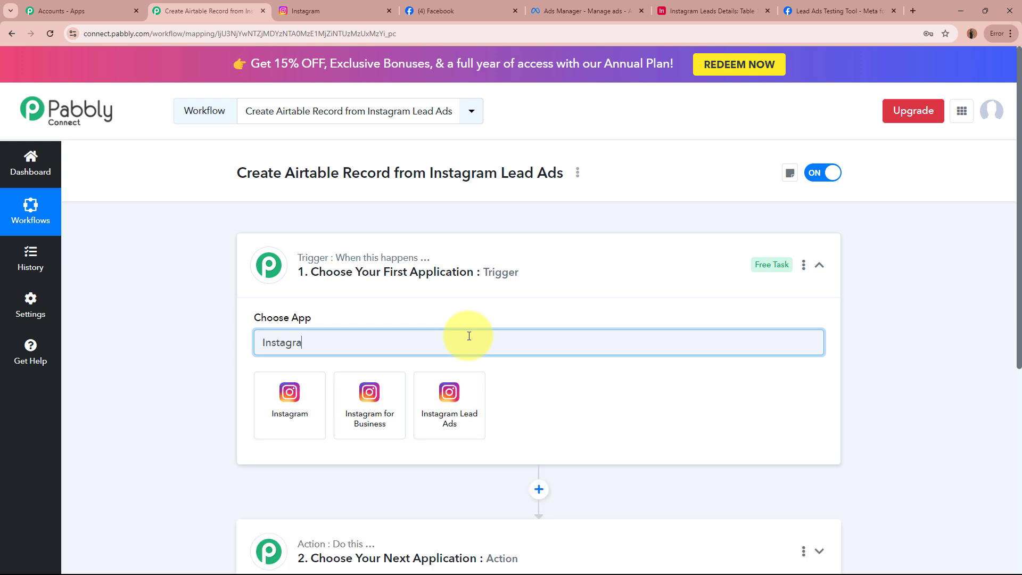
click(460, 412)
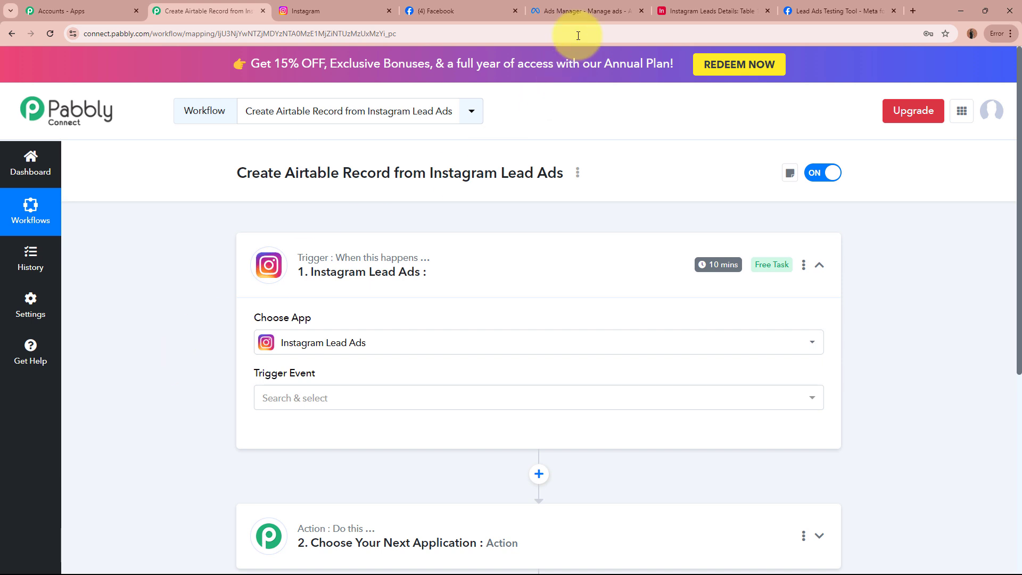
Set the trigger event to New Lead (Instant) and begin connecting the account.
click(580, 12)
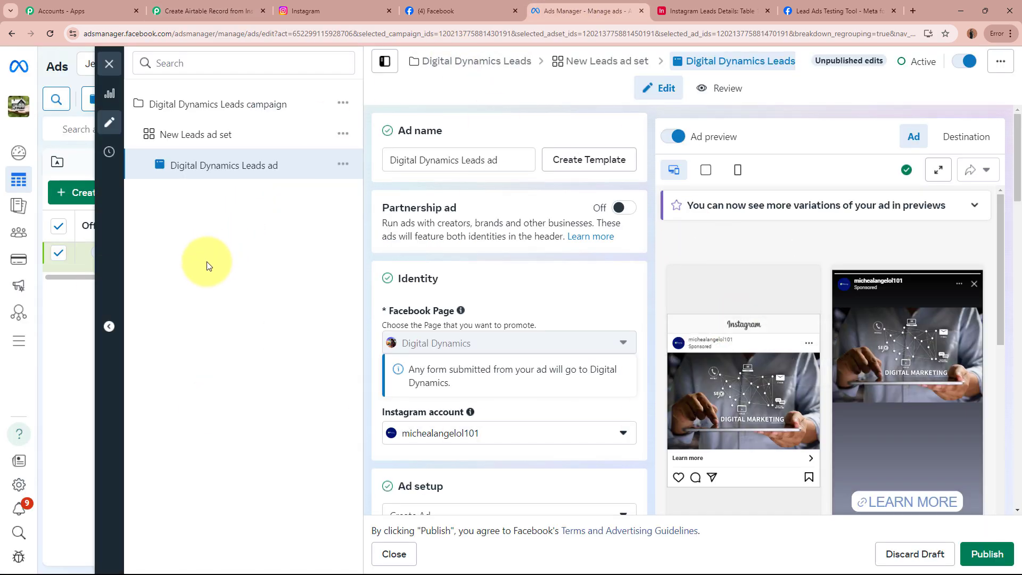
click(207, 12)
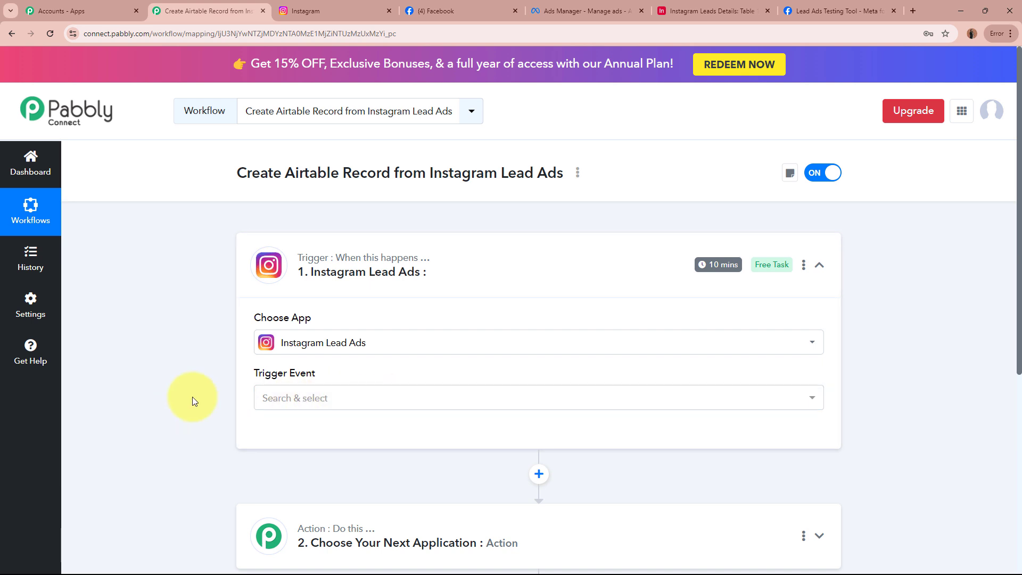
click(346, 389)
click(358, 497)
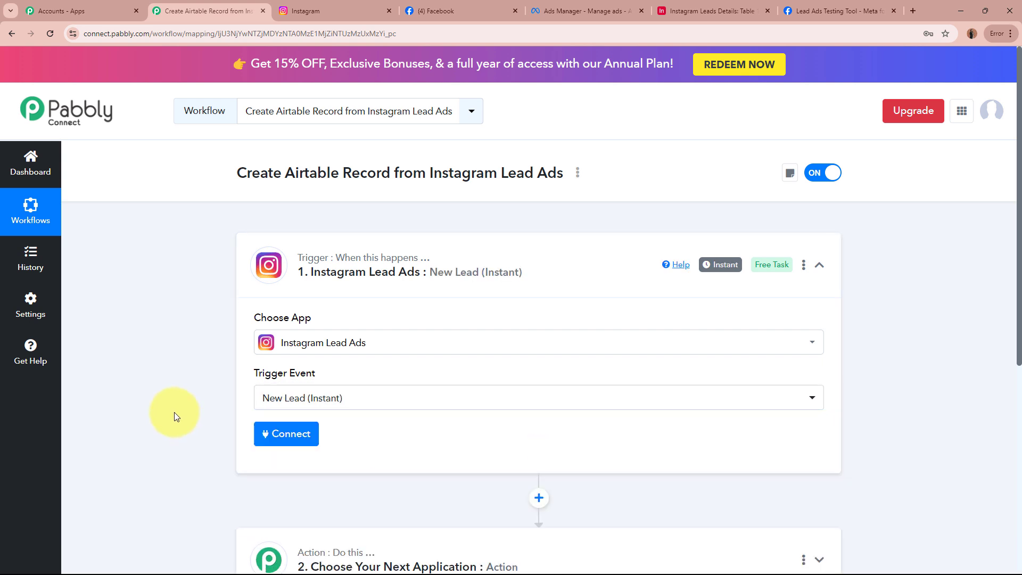
click(282, 434)
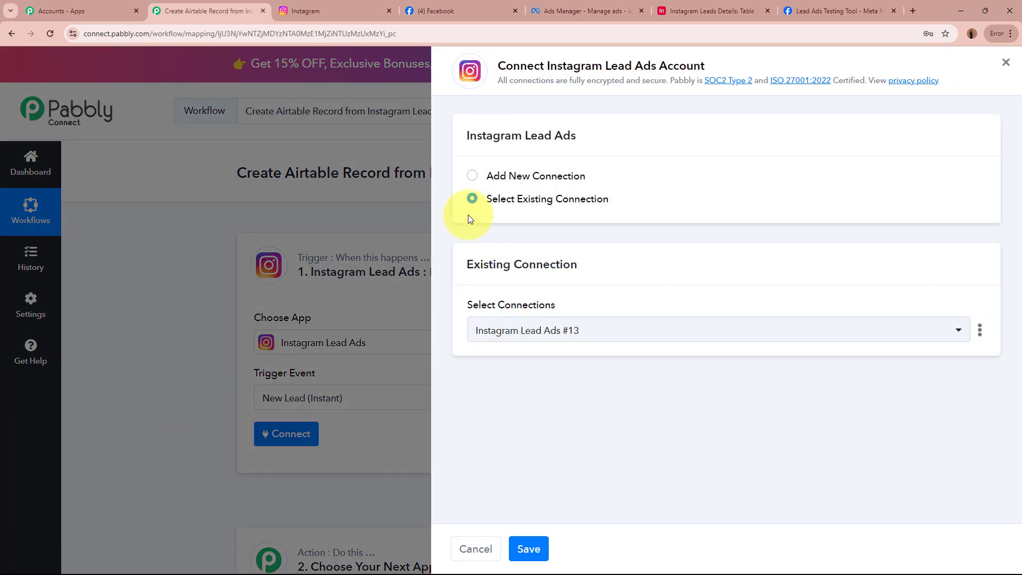
Authorize a new Instagram Lead Ads connection, continuing through the Facebook popup.
click(472, 177)
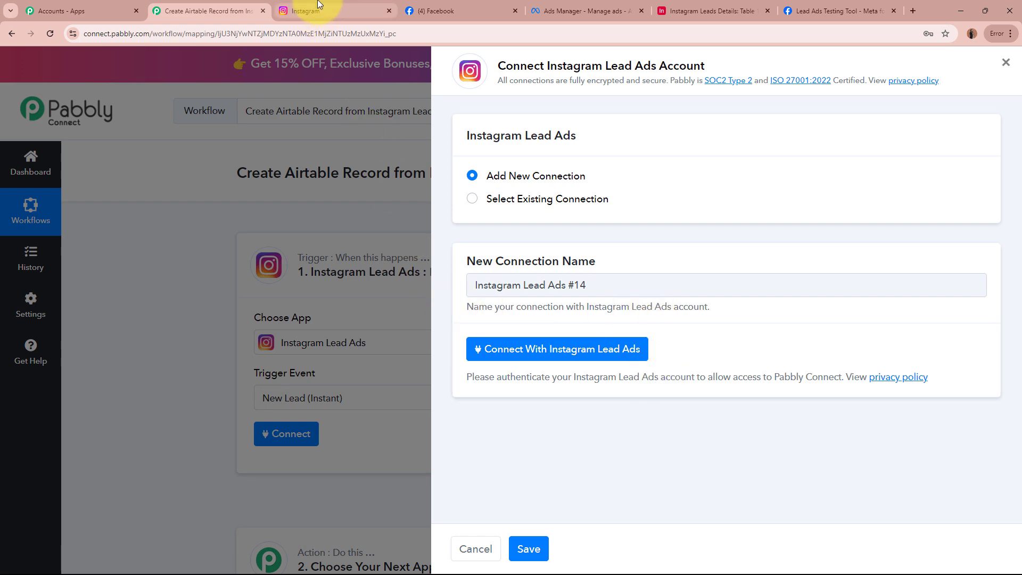
click(340, 10)
click(453, 8)
click(230, 7)
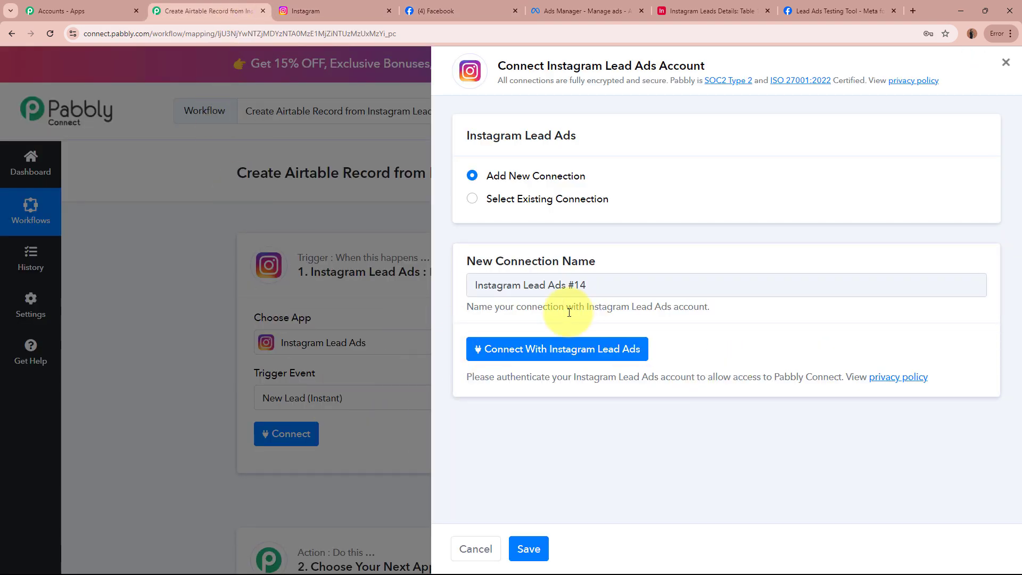
click(584, 352)
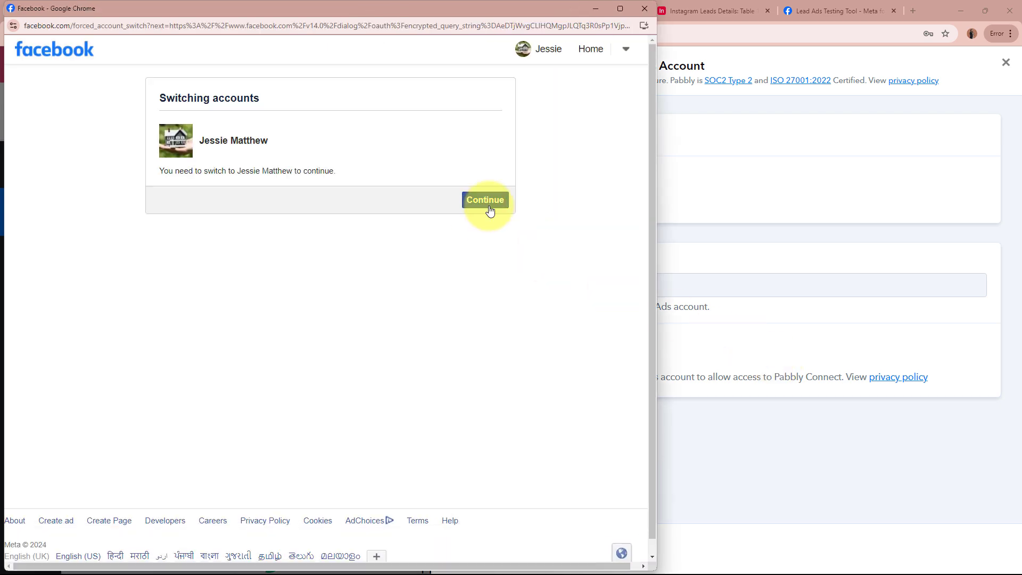
click(485, 199)
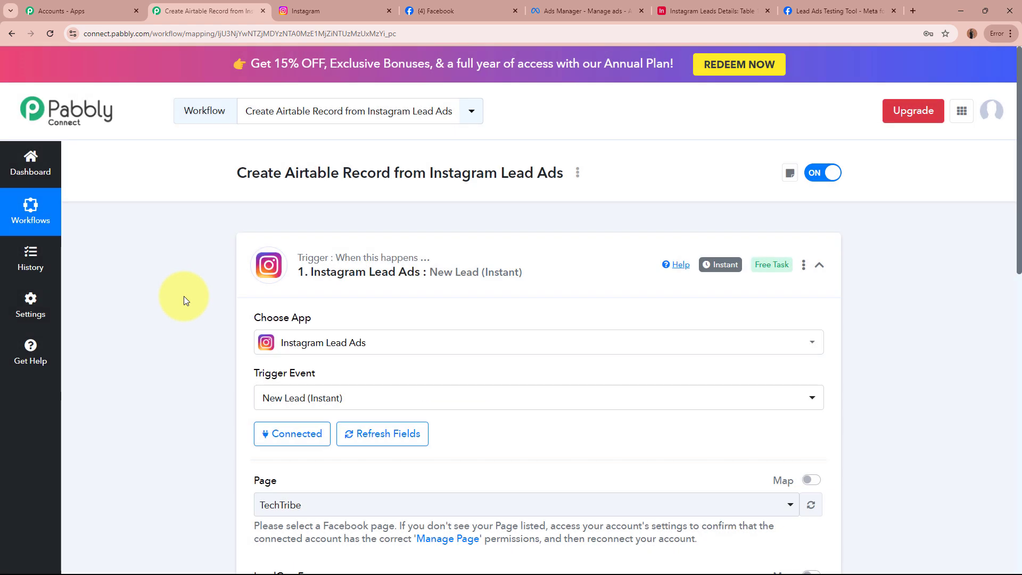
Review the trigger's Page and LeadGen Form fields and check the Facebook page name Digital Dynamics.
scroll(184, 296, down, 6)
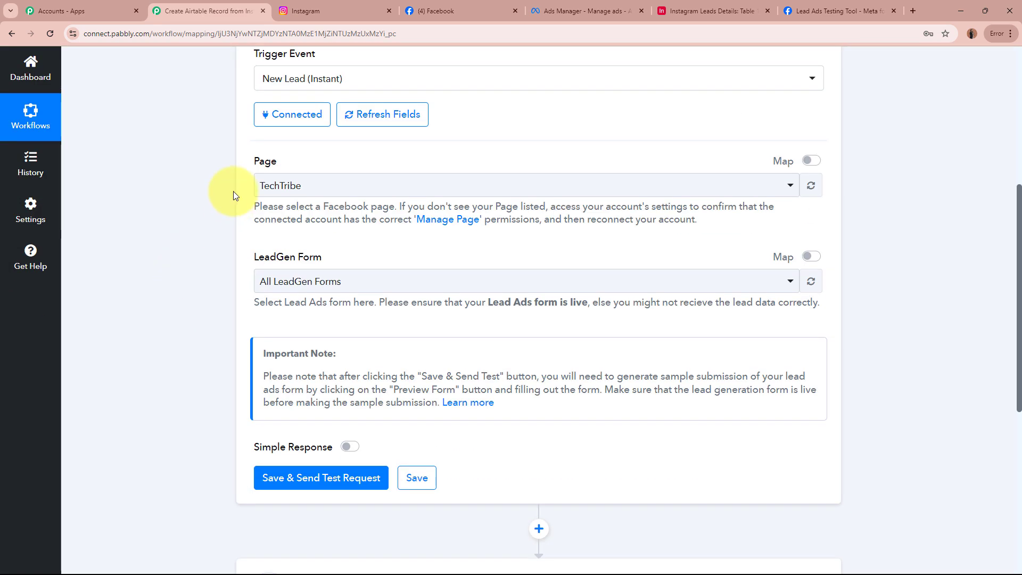
double_click(264, 161)
drag(253, 257, 330, 253)
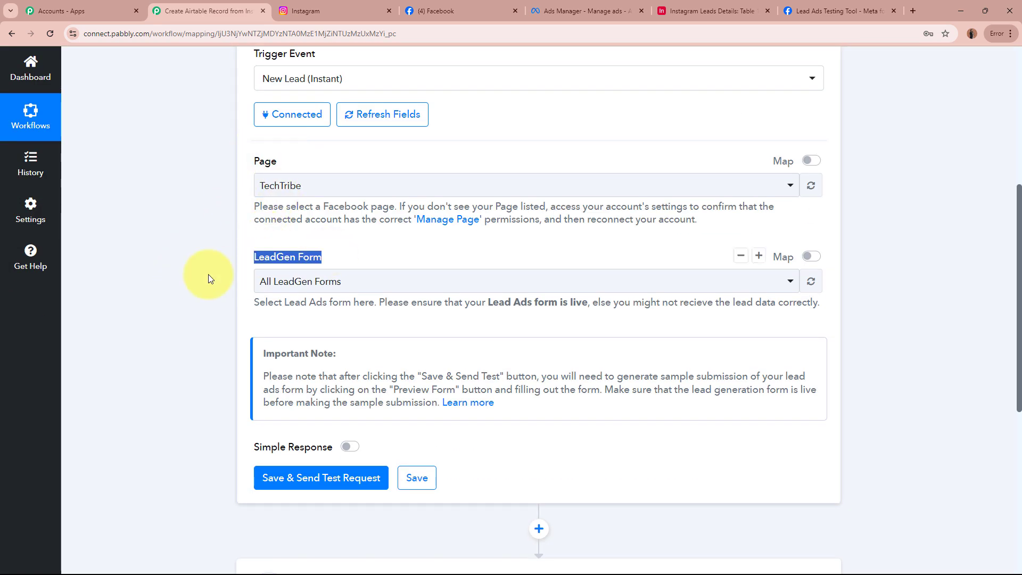
click(178, 285)
double_click(261, 162)
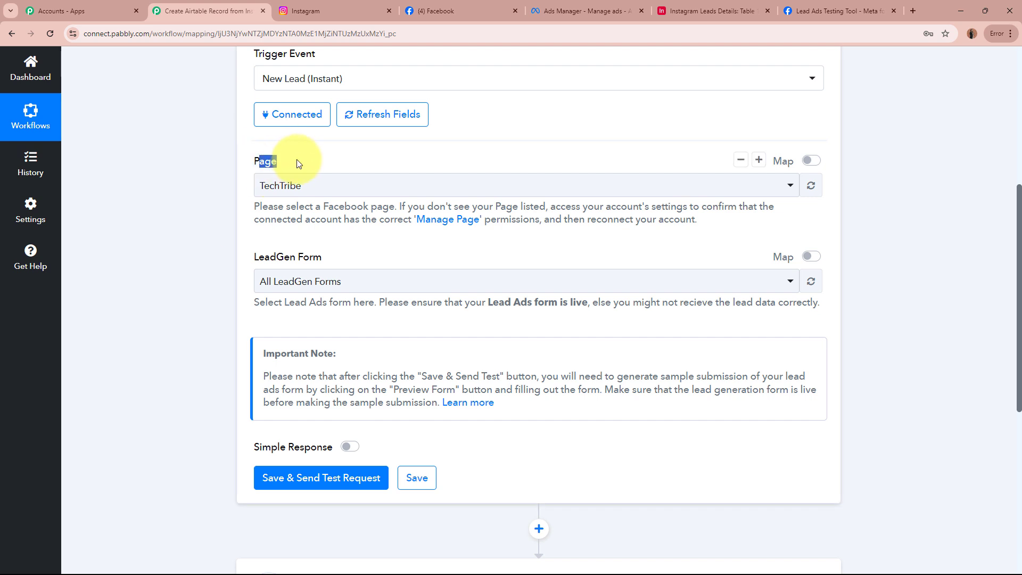
click(426, 10)
drag(387, 402, 565, 443)
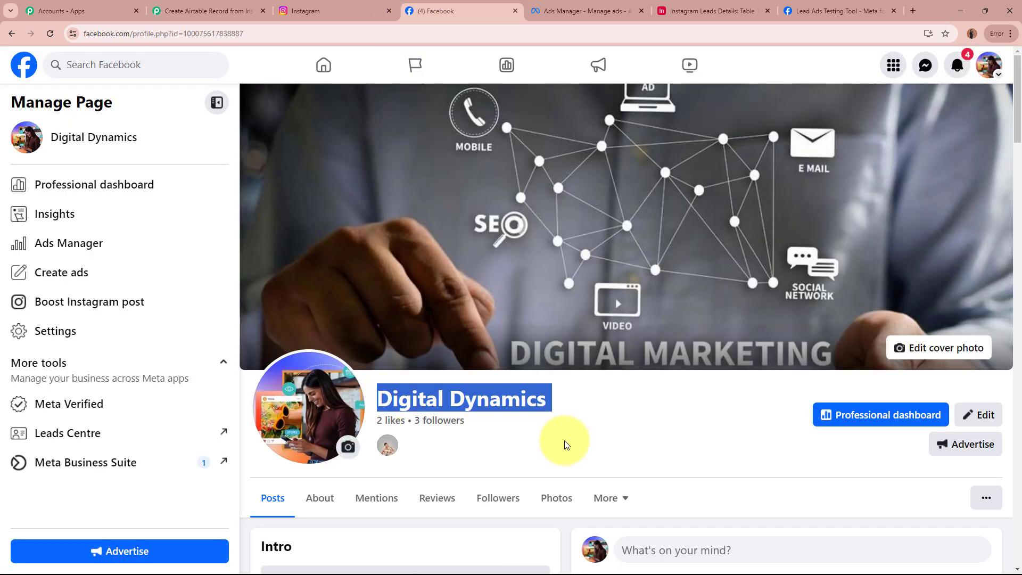
Confirm the Digital Dynamics page, its linked Instagram profile, and the ad's Identity settings.
click(564, 440)
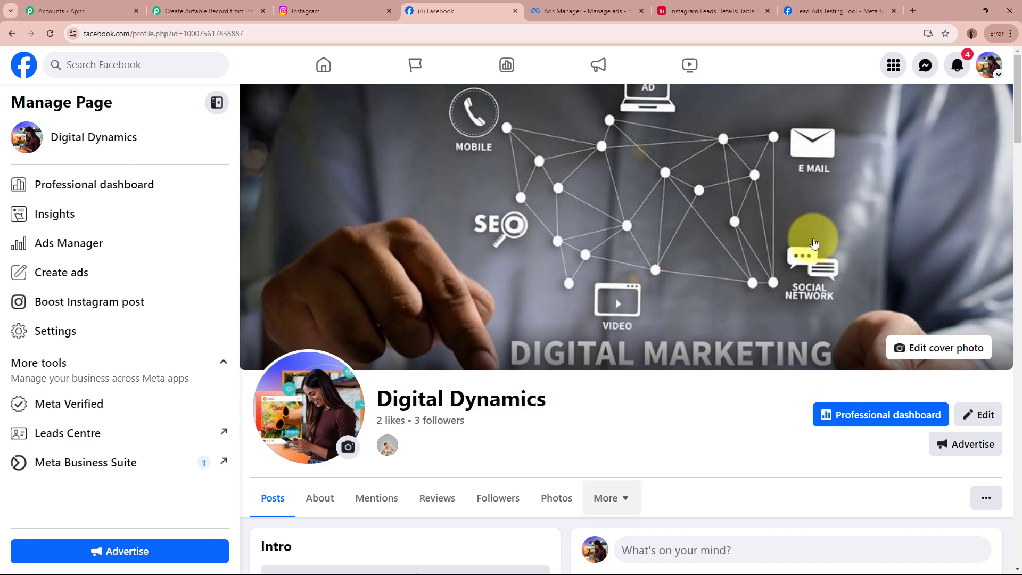
drag(376, 395, 595, 403)
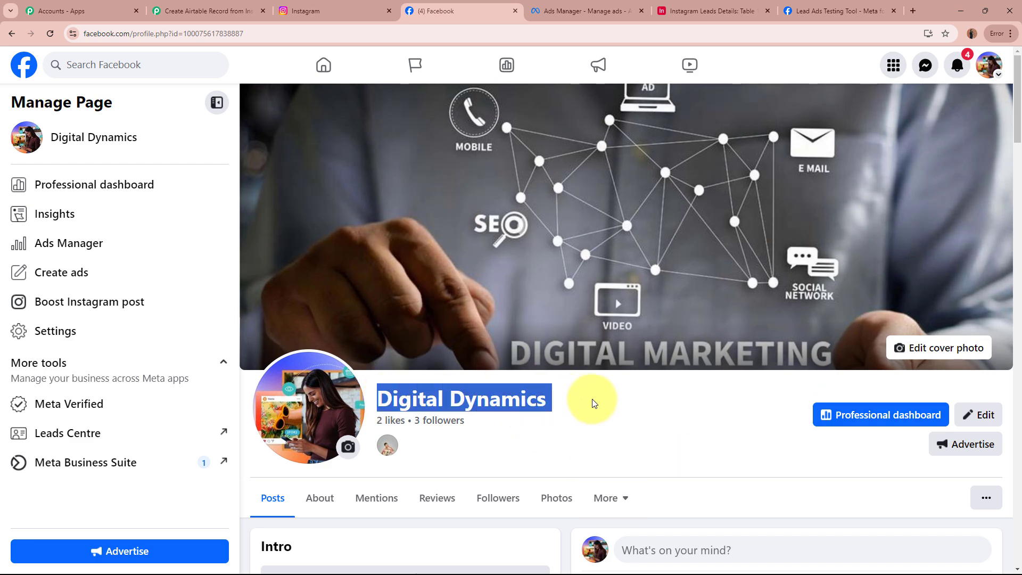
click(592, 398)
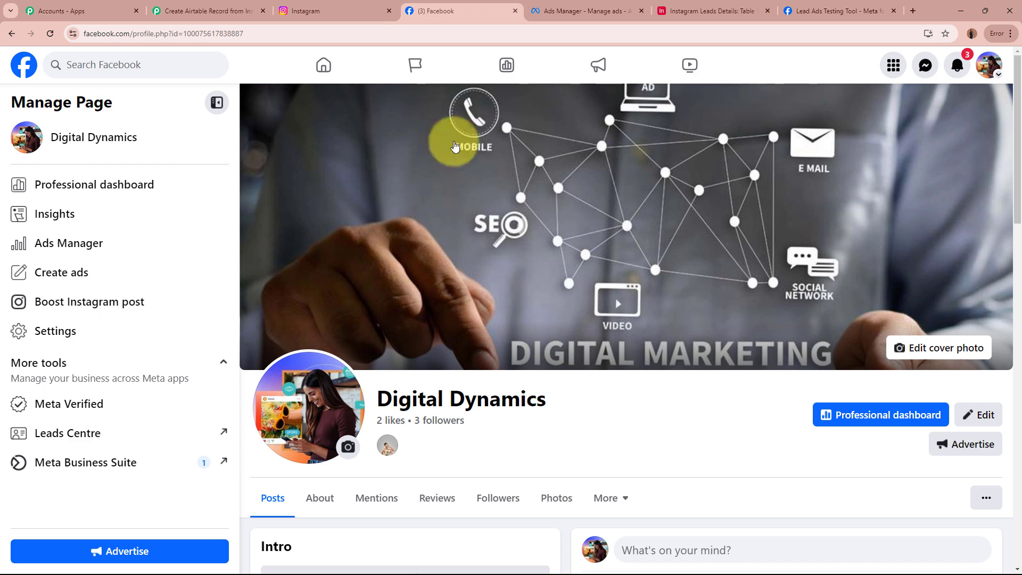
click(346, 10)
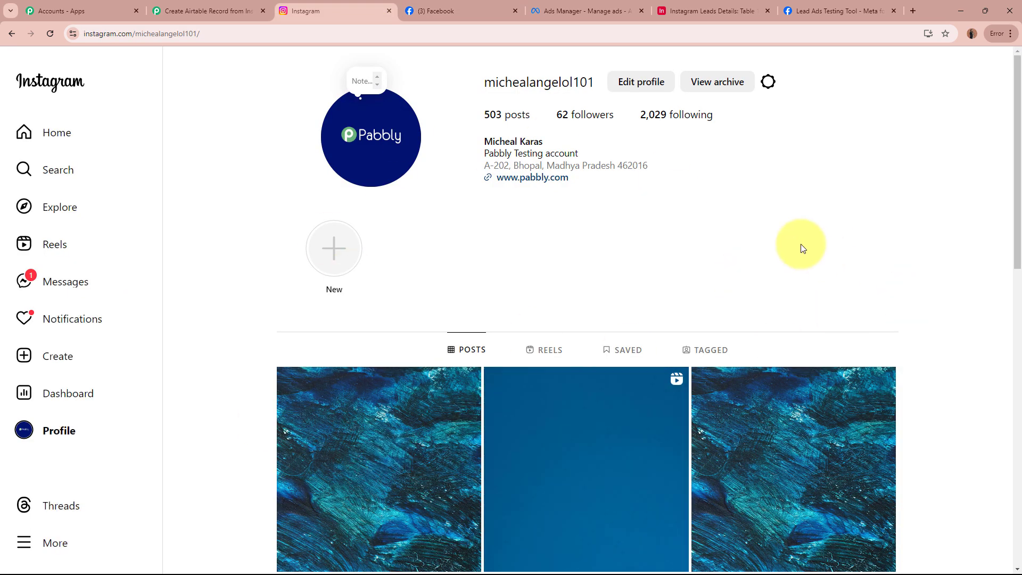
click(630, 5)
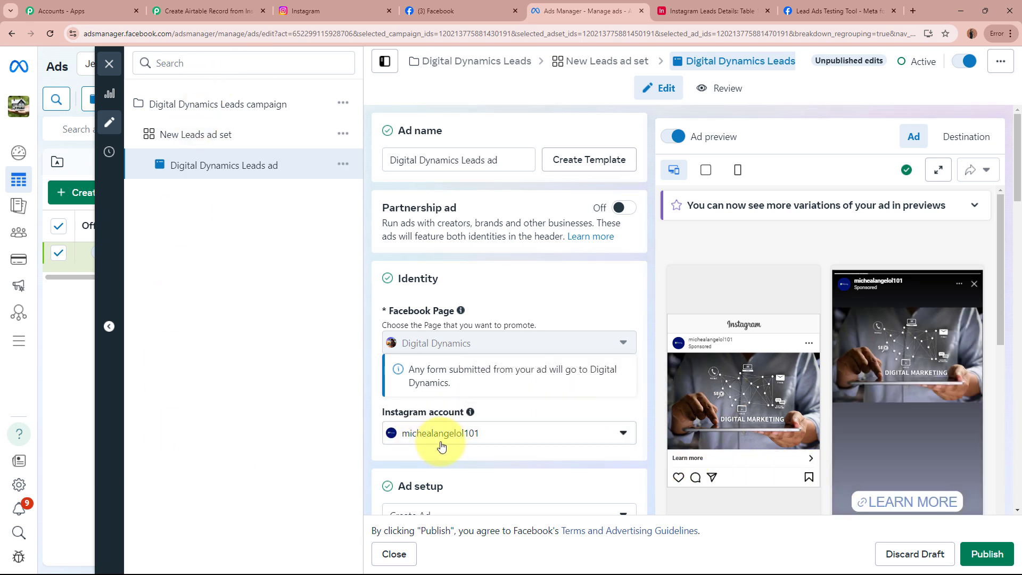
click(353, 5)
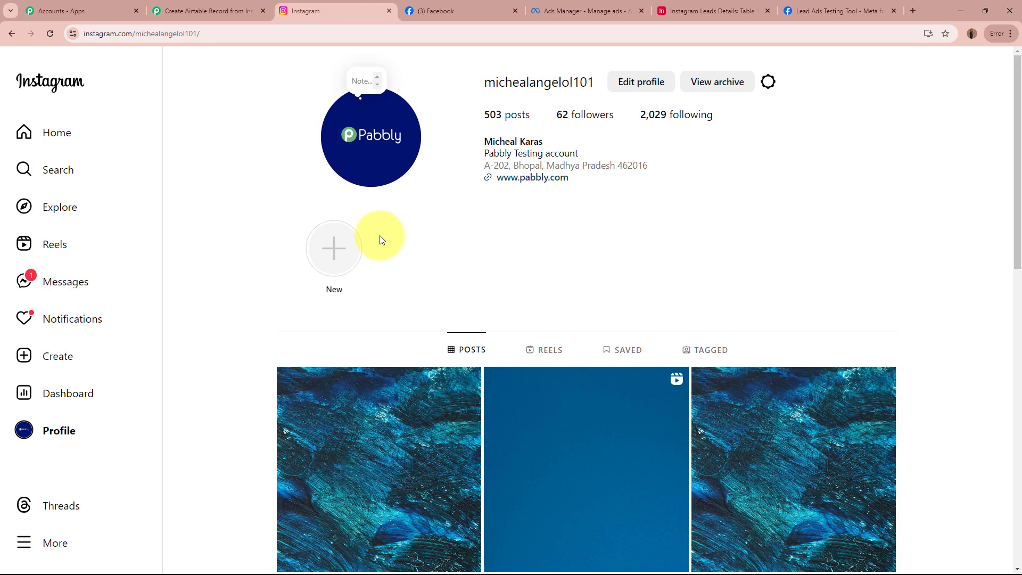
click(590, 5)
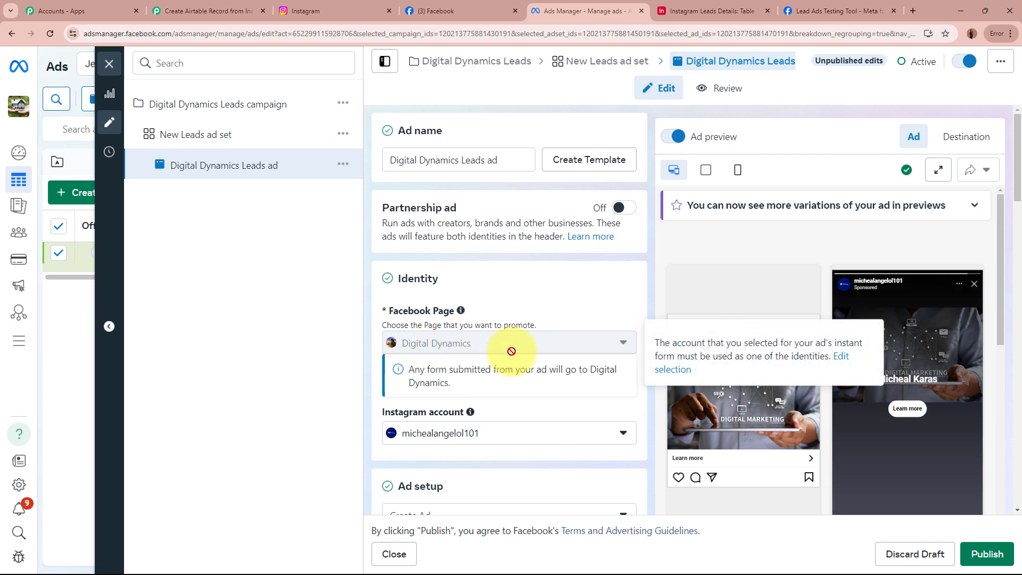
Search 'dig' in the Page list and select Digital Dynamics for the trigger.
click(211, 11)
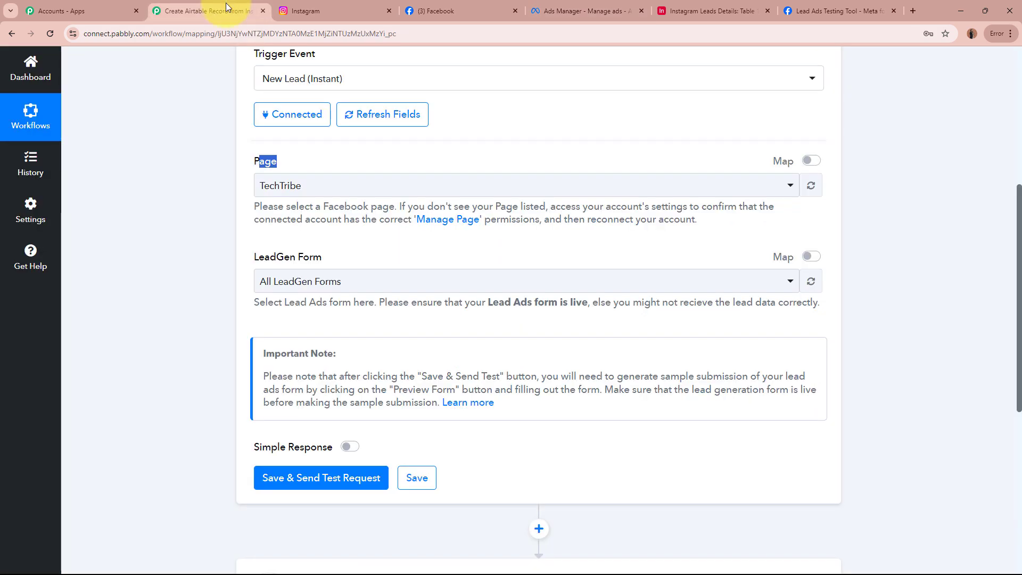
click(360, 184)
click(319, 9)
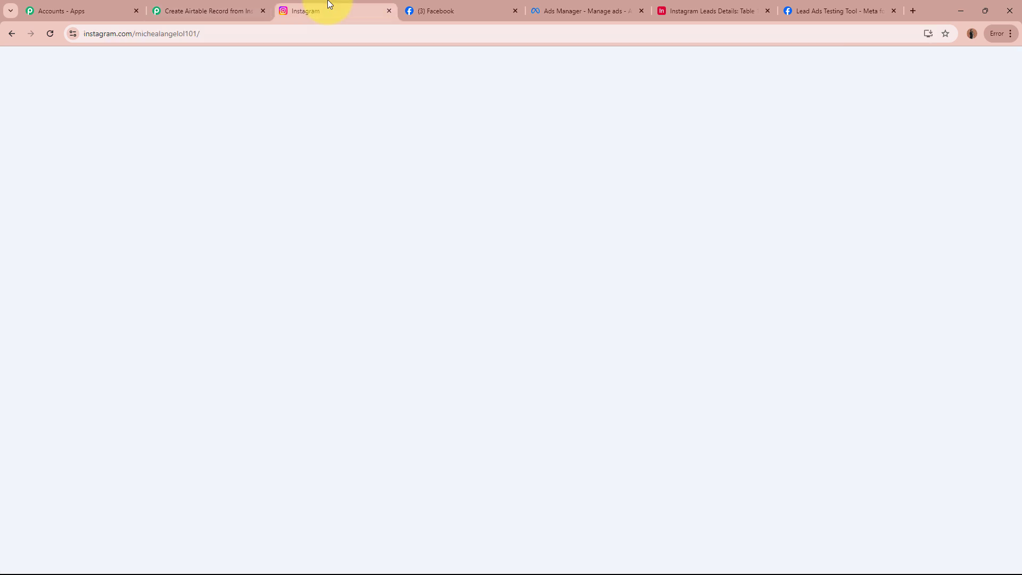
click(197, 10)
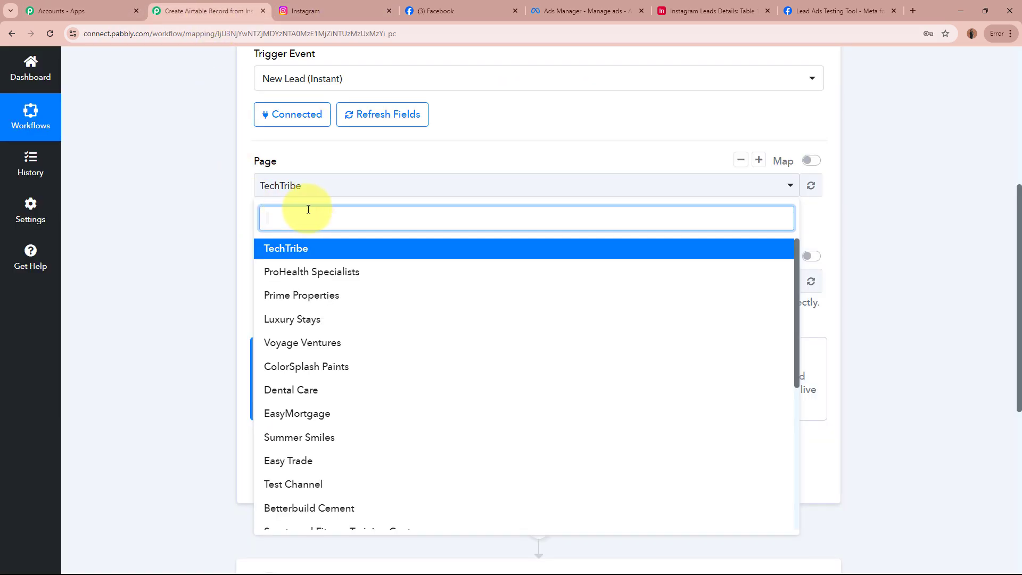
text(dig)
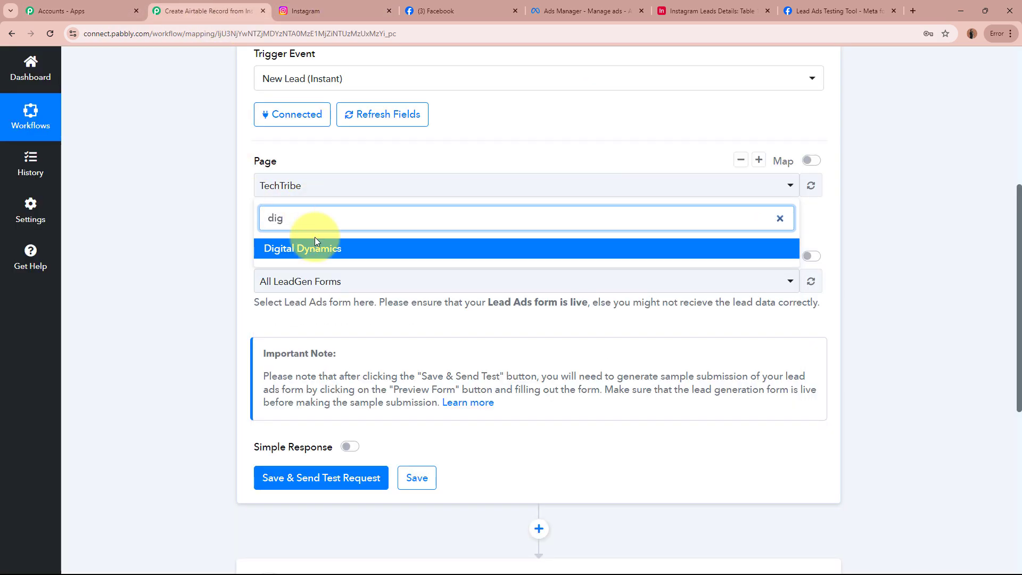
click(315, 247)
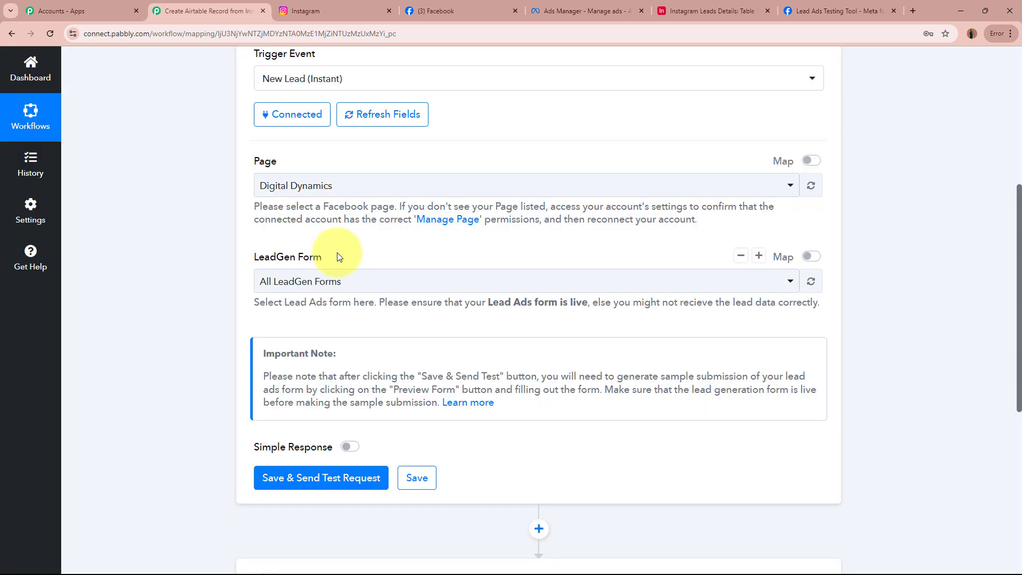
Choose New Contact Form as the LeadGen Form and switch Simple Response on.
drag(254, 257, 276, 257)
drag(396, 257, 399, 260)
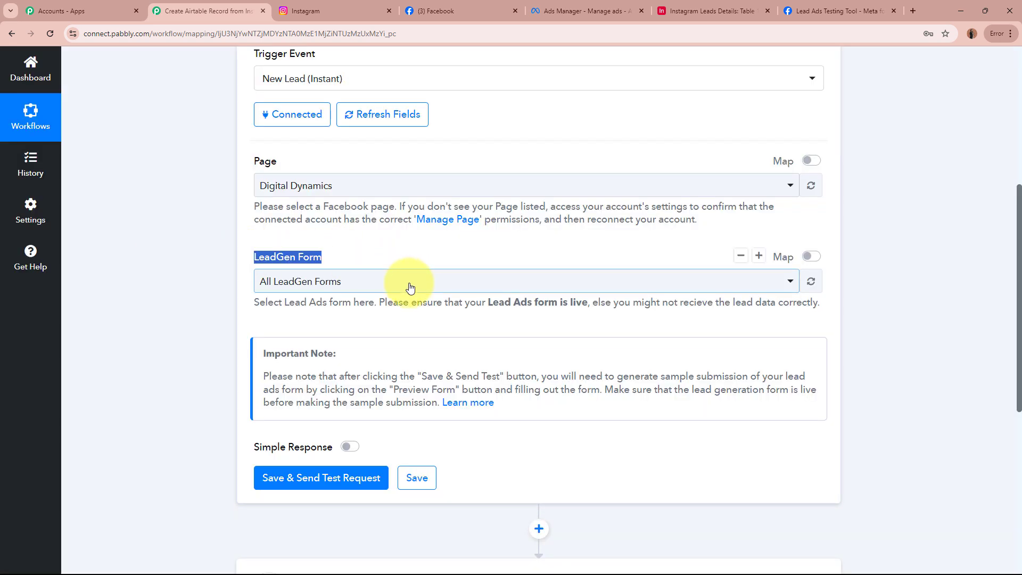
click(411, 286)
click(400, 367)
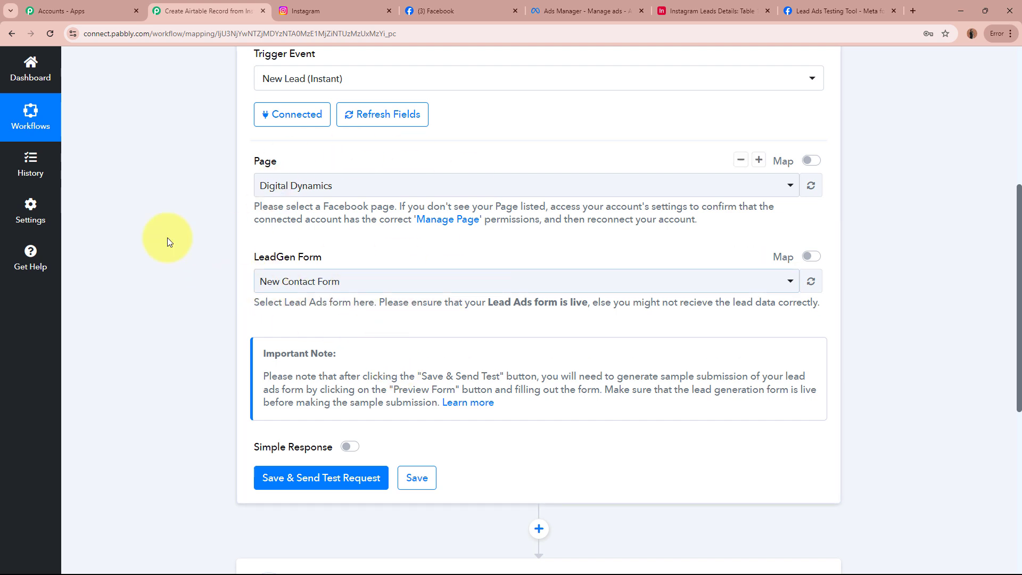
scroll(150, 241, down, 4)
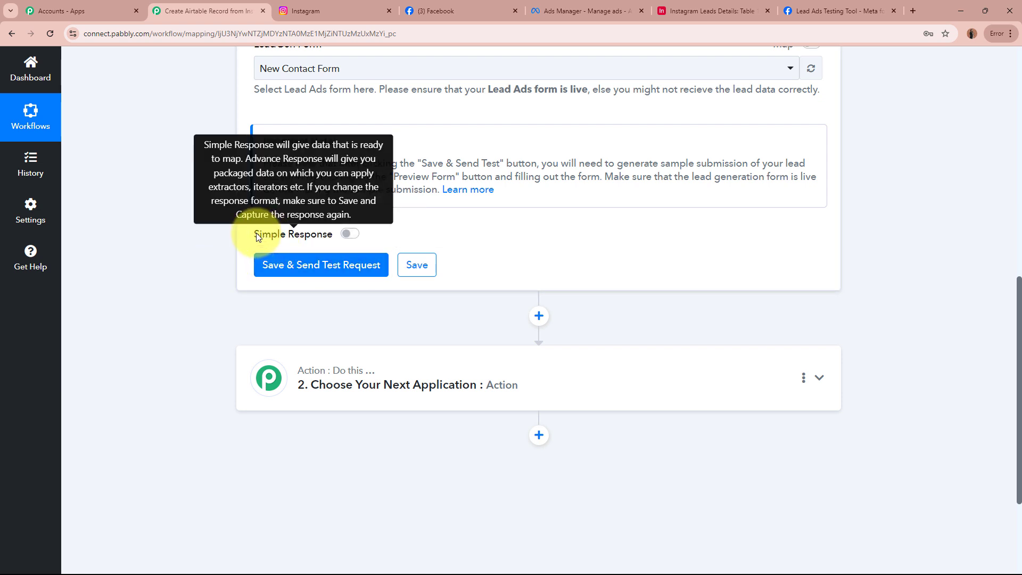
drag(254, 235, 330, 236)
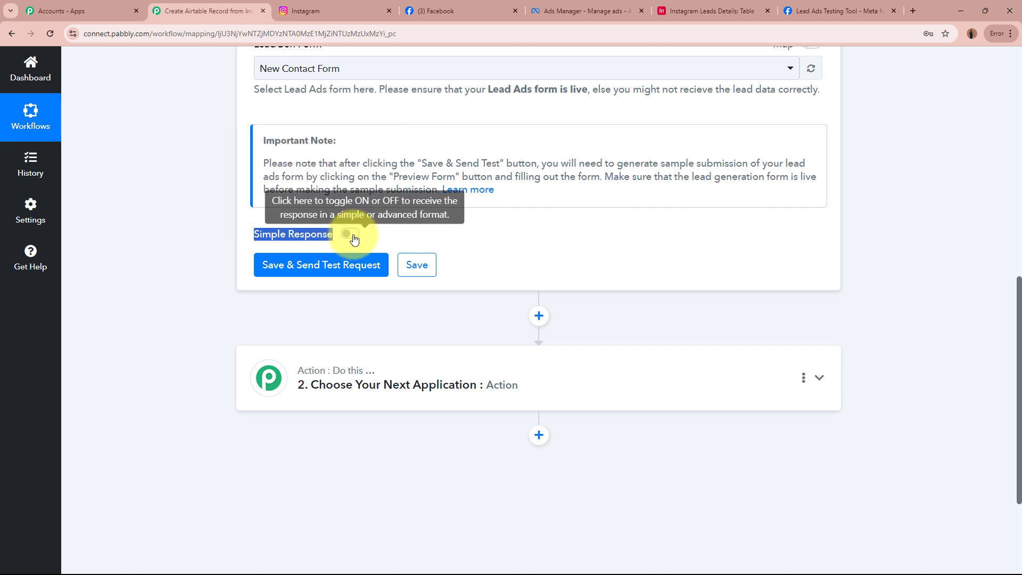
click(352, 236)
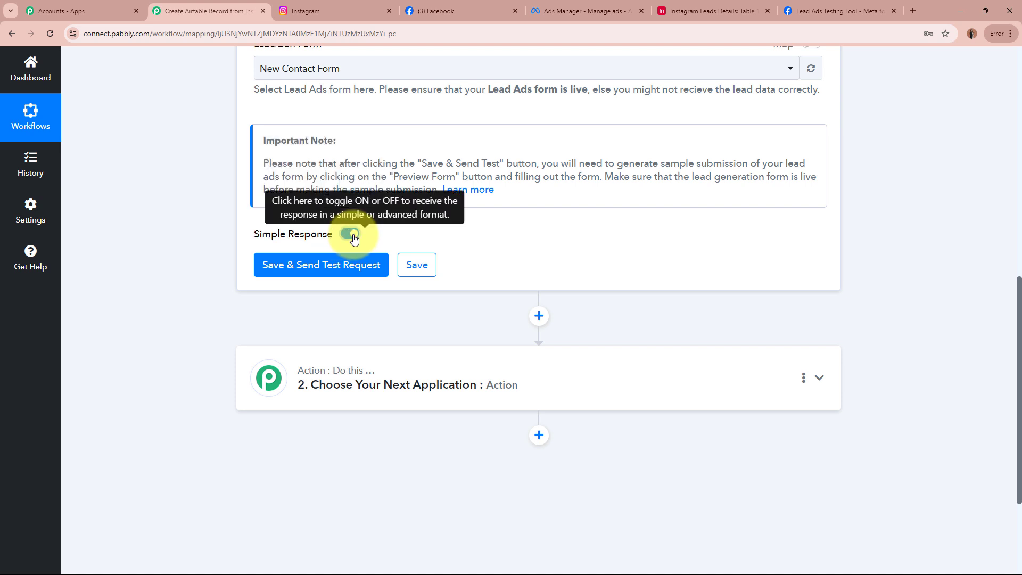
Save the trigger with Save & Send Test Request so it waits for a test lead.
click(353, 266)
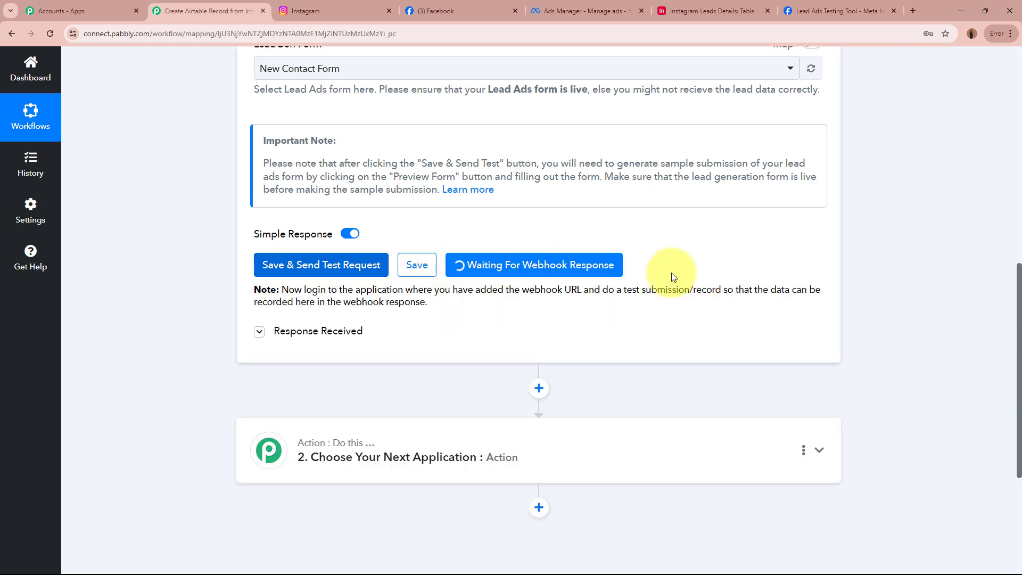
scroll(799, 288, up, 10)
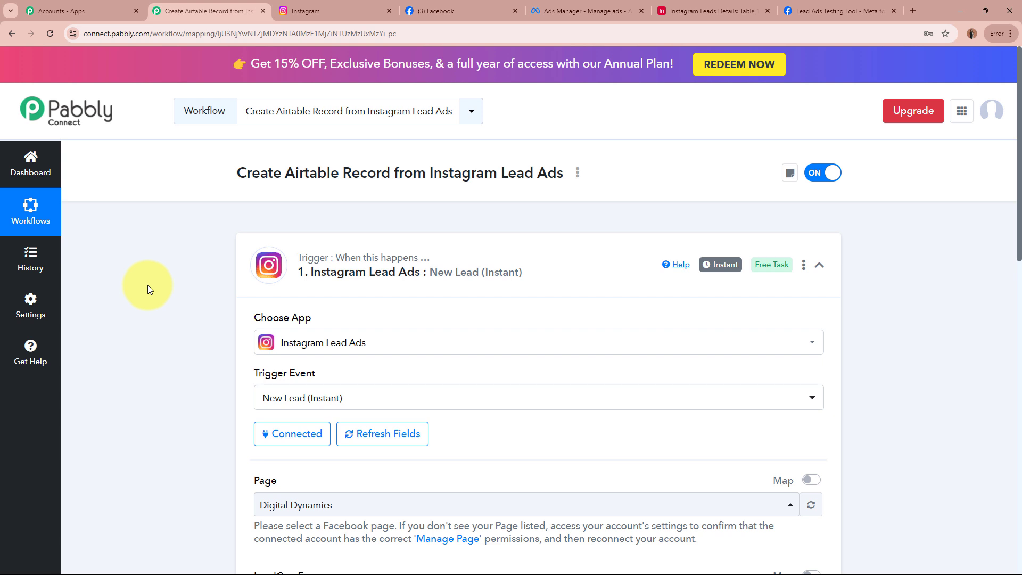
scroll(148, 285, down, 10)
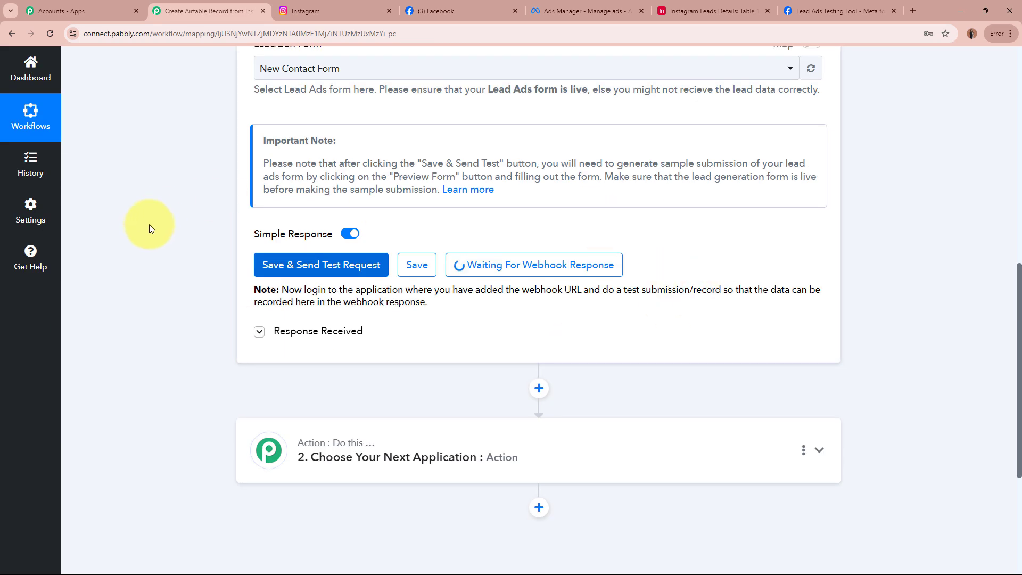
scroll(149, 225, up, 10)
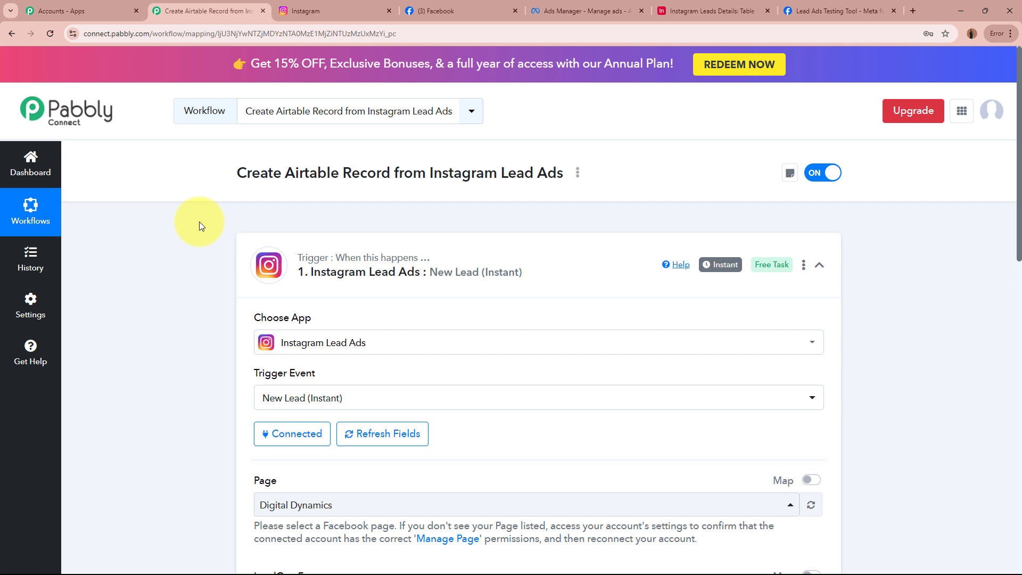
click(842, 11)
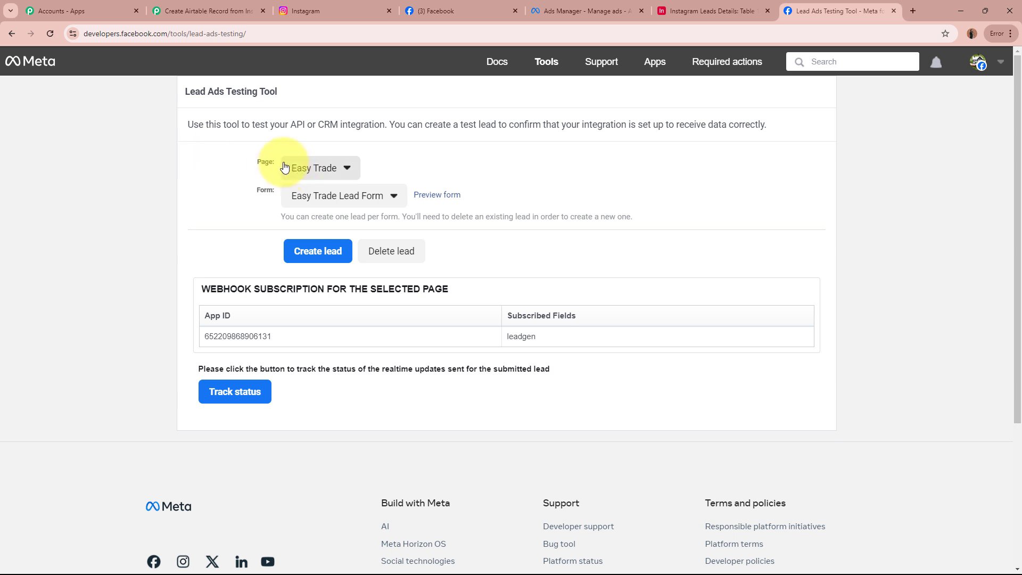
Select page Digital Dynamics and form New Contact Form, then preview the form.
drag(254, 159, 271, 161)
click(312, 168)
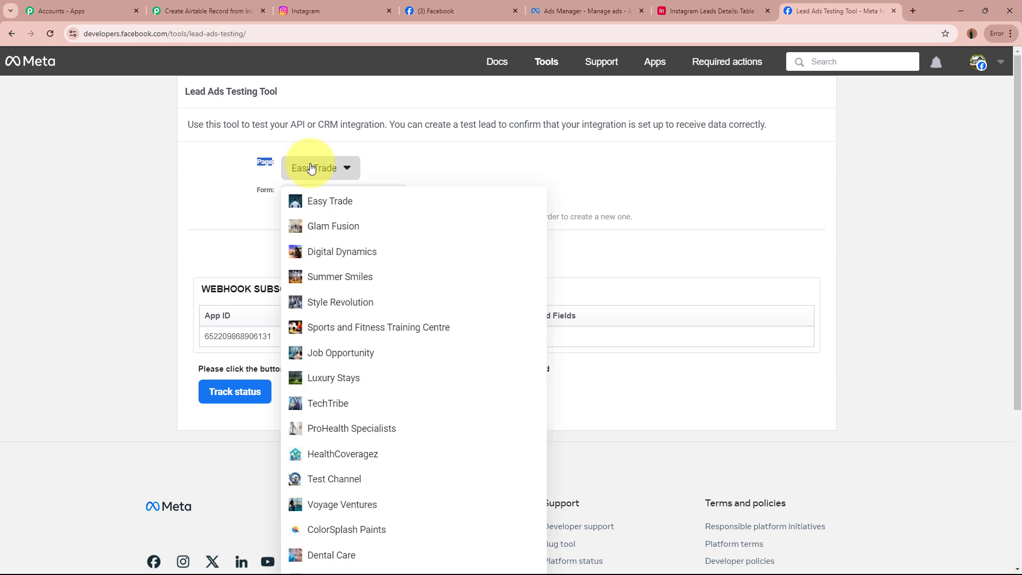
click(331, 260)
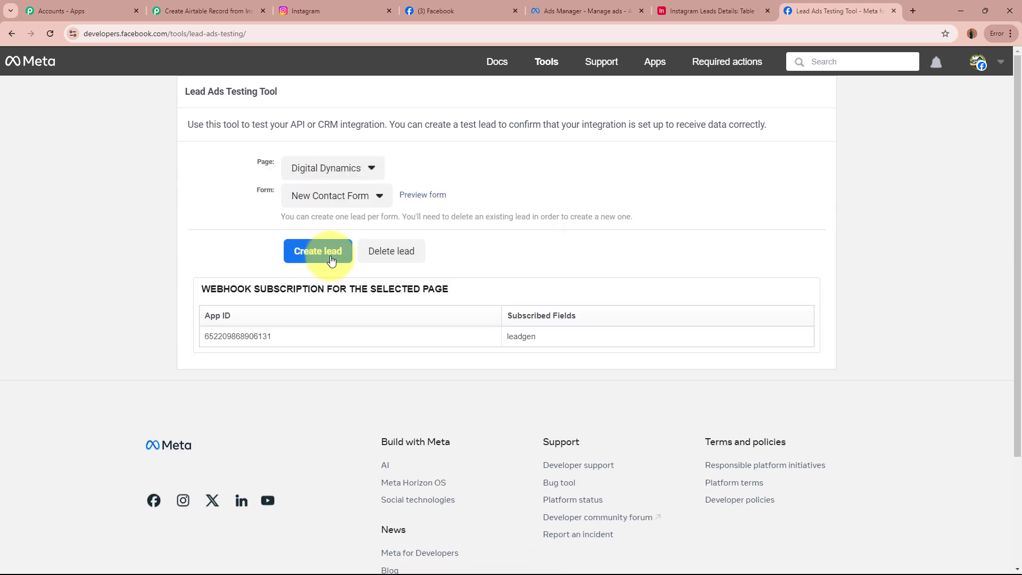
click(327, 196)
click(314, 216)
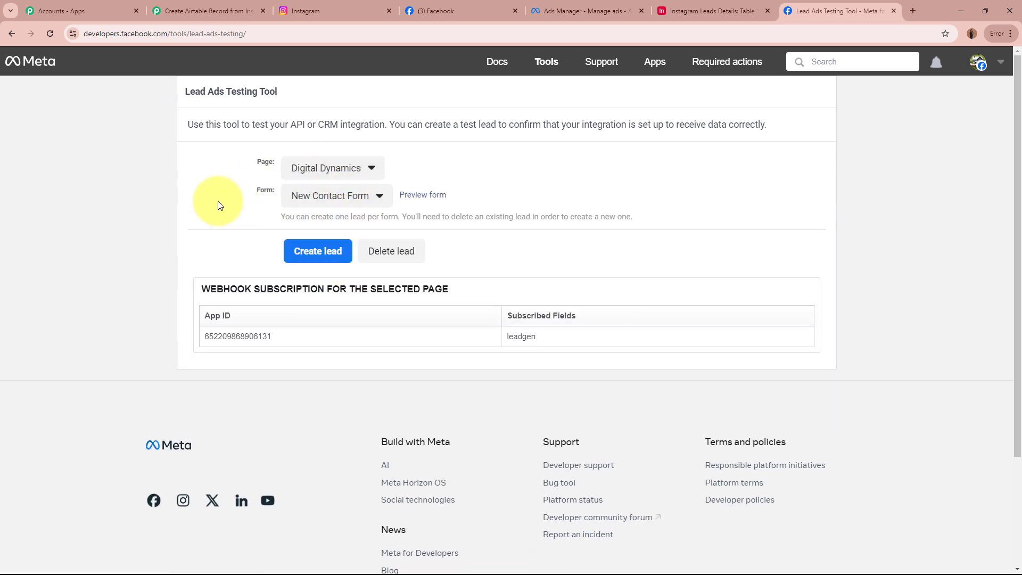
click(426, 196)
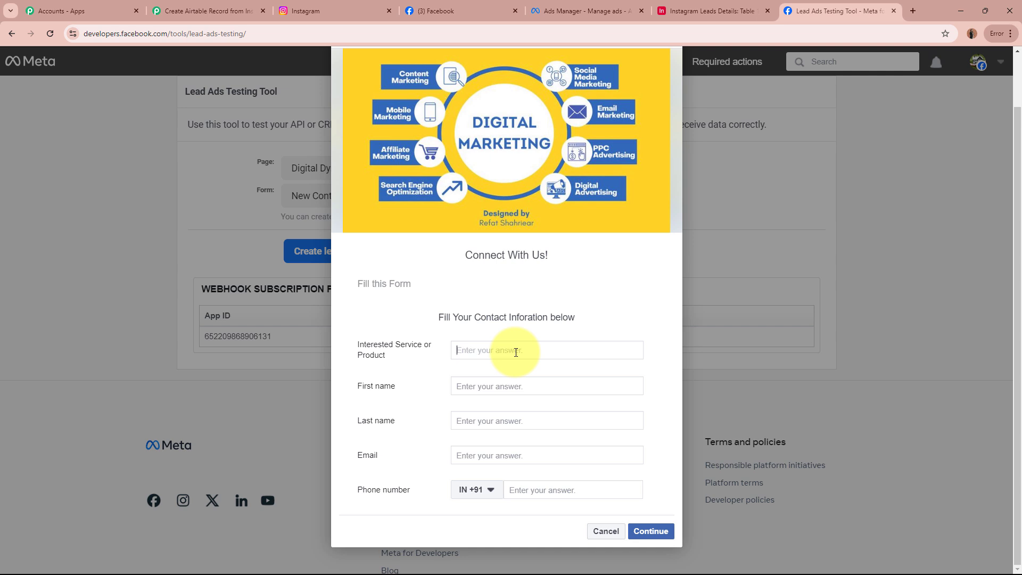
Fill the New Contact Form with Search Engine Optimization (SEO) plus a first name, last name, e-mail and phone.
text(Search Engine Optimization (SEO))
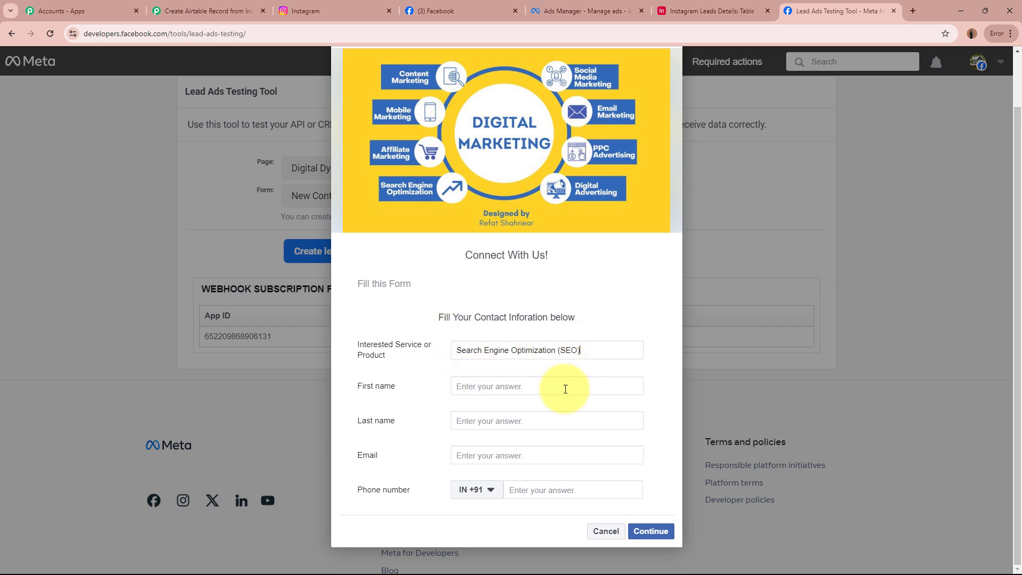
click(566, 389)
text(Smart)
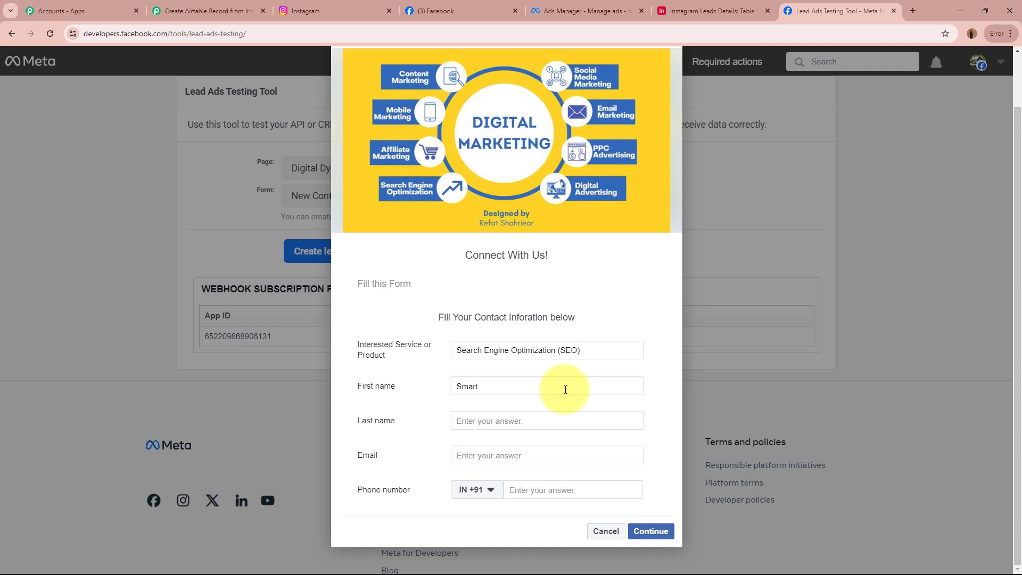
click(565, 422)
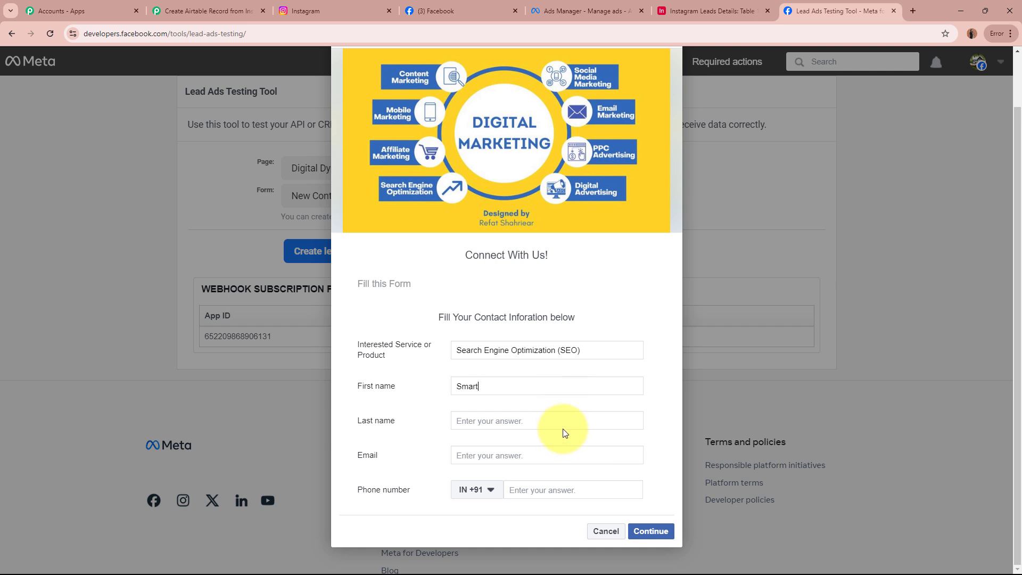
text(Test5)
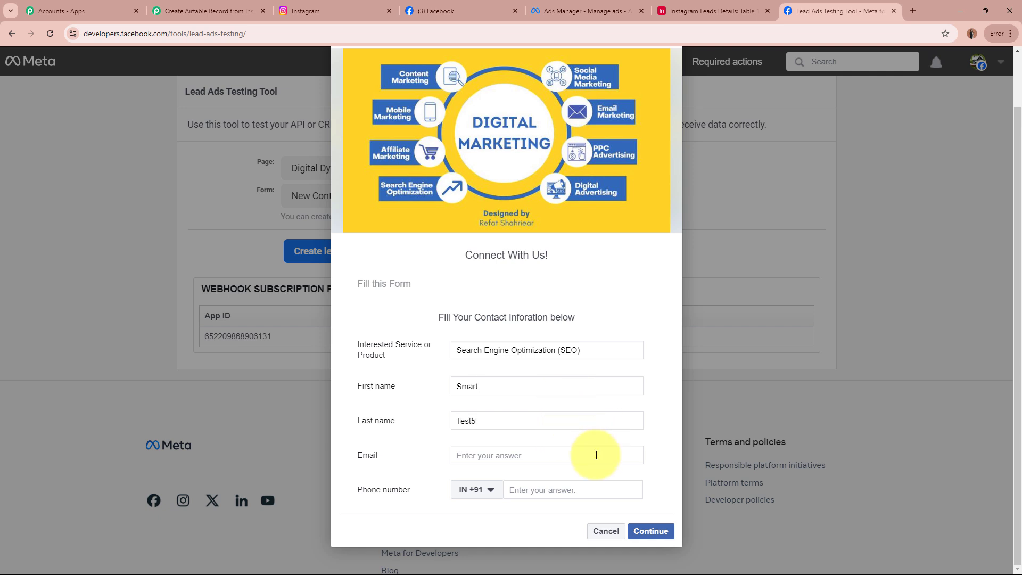
click(596, 456)
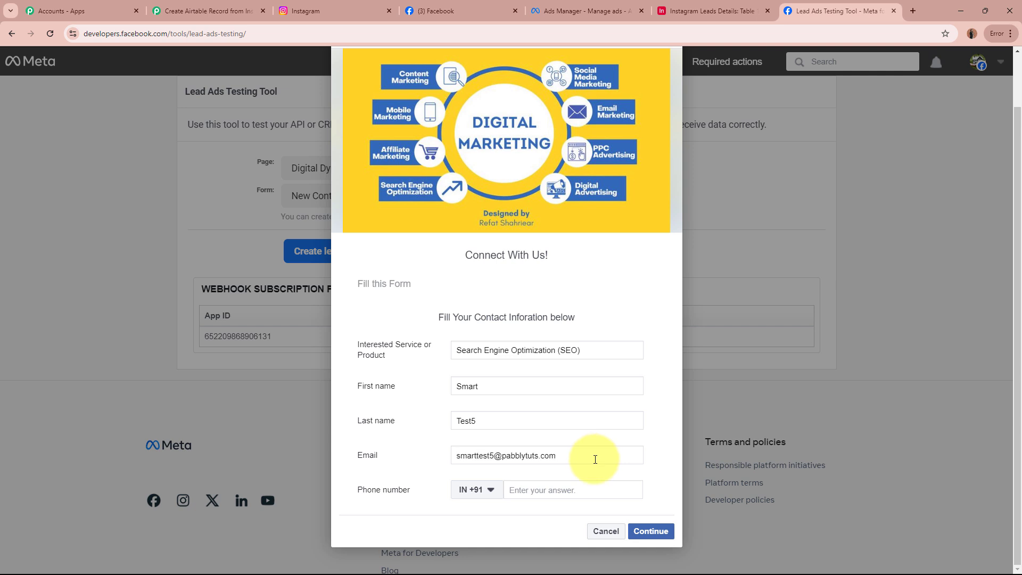
click(588, 490)
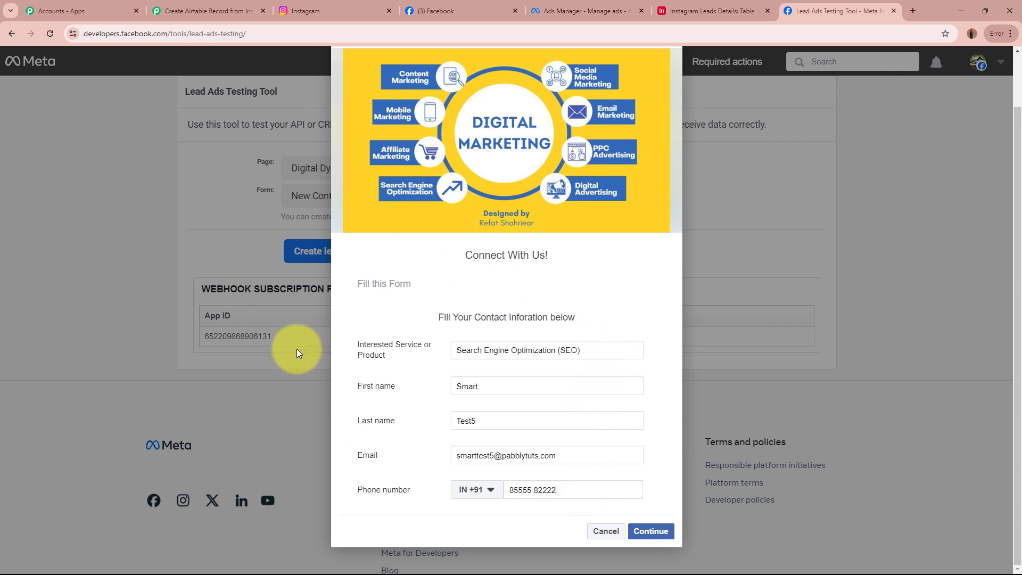
Continue past the terms page, submit the test lead and close the thanks dialog.
click(642, 531)
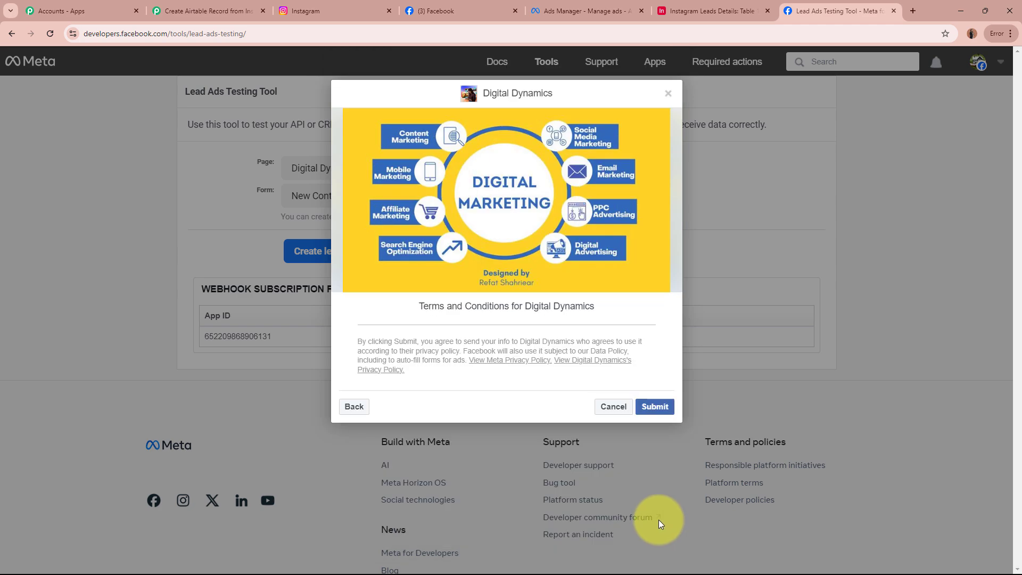
click(665, 410)
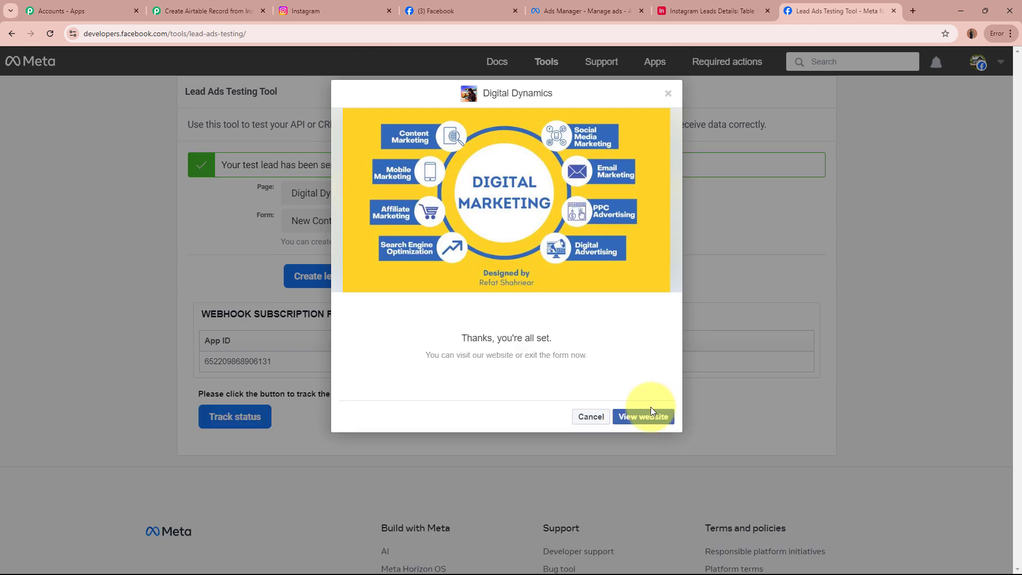
click(668, 93)
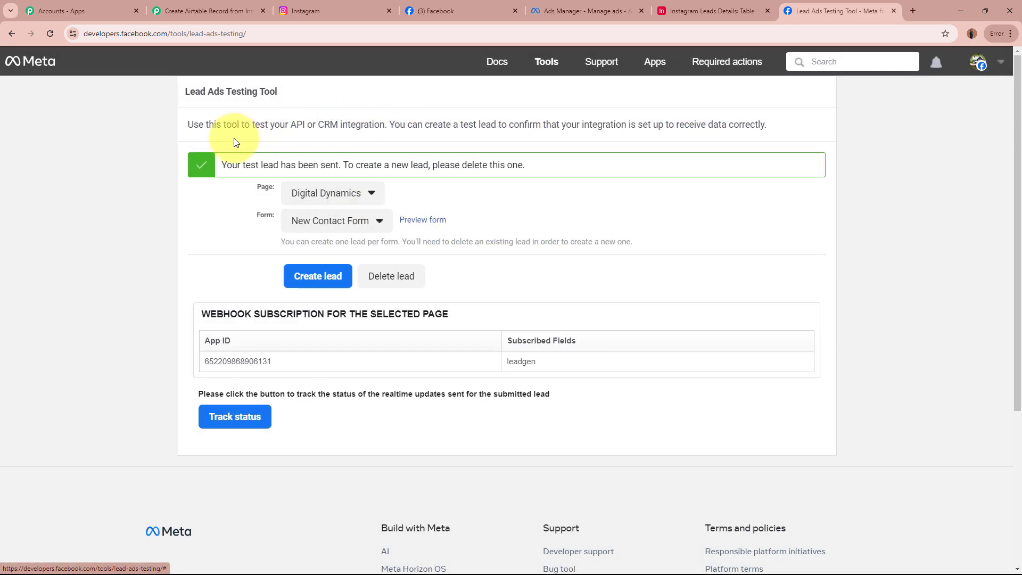
drag(221, 165, 402, 173)
click(146, 248)
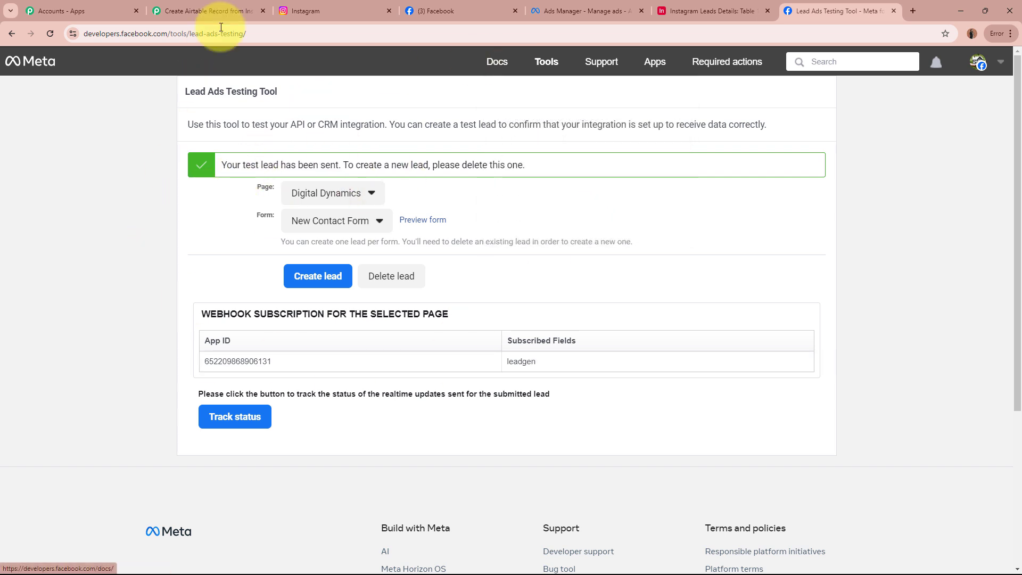
In the Pabbly workflow, confirm the trigger response shows Search Engine Optimization (SEO) as the interested service.
click(208, 10)
scroll(154, 362, down, 14)
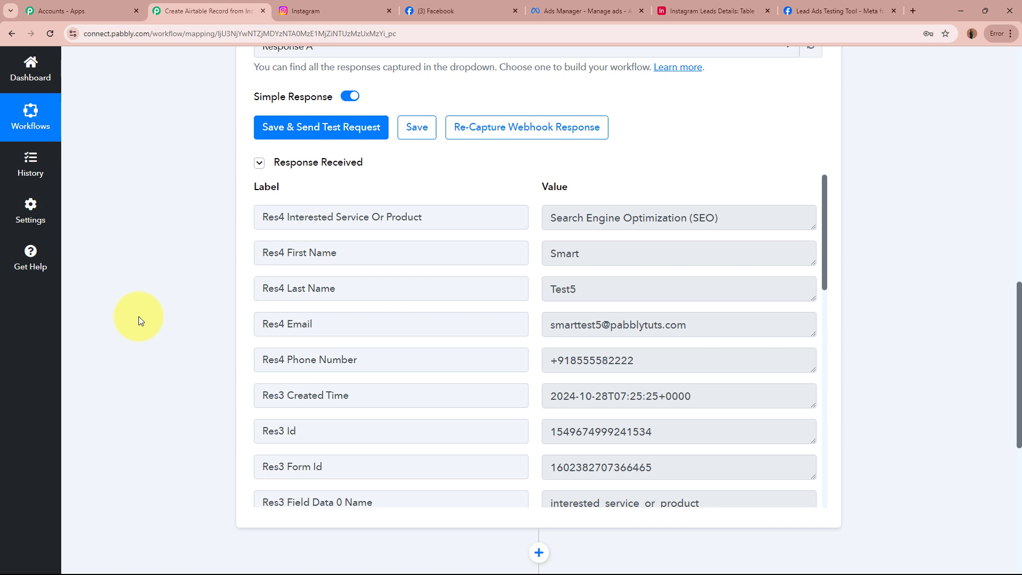
drag(287, 218, 461, 217)
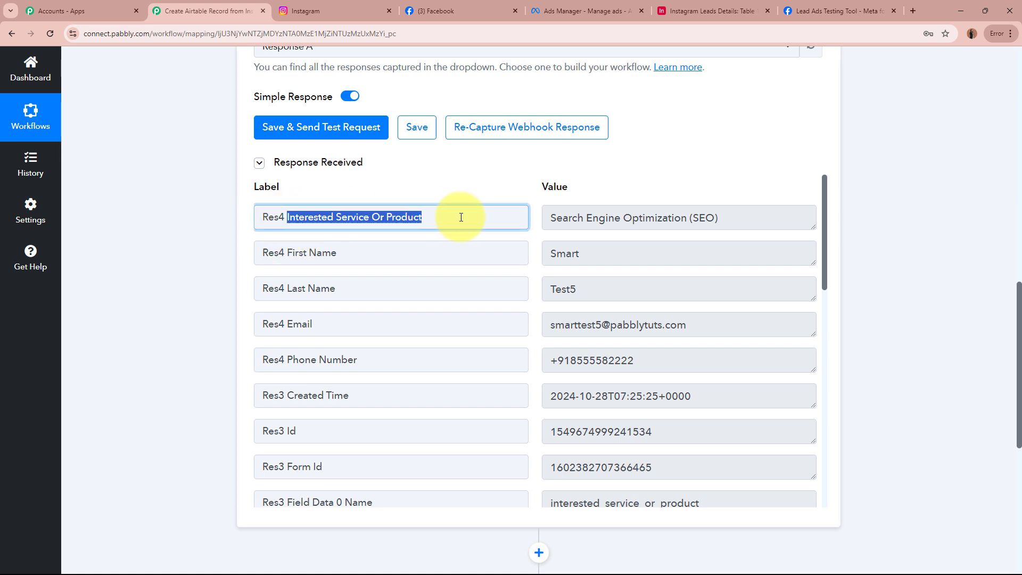
drag(551, 218, 733, 224)
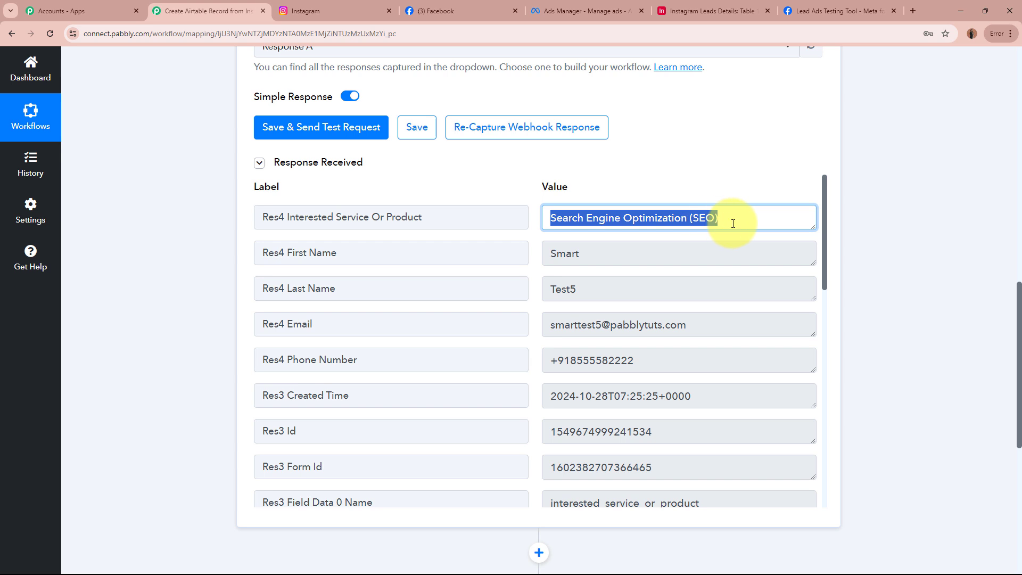
click(733, 223)
Verify the captured first name, last name, e-mail and phone number, then return to the top.
drag(623, 262, 538, 276)
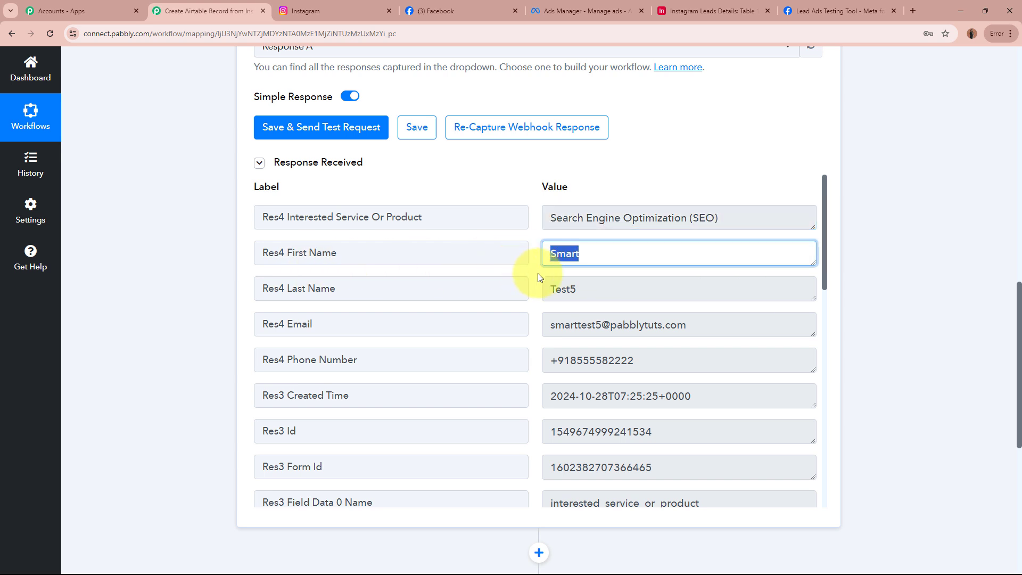
drag(637, 289, 497, 291)
drag(737, 327, 481, 324)
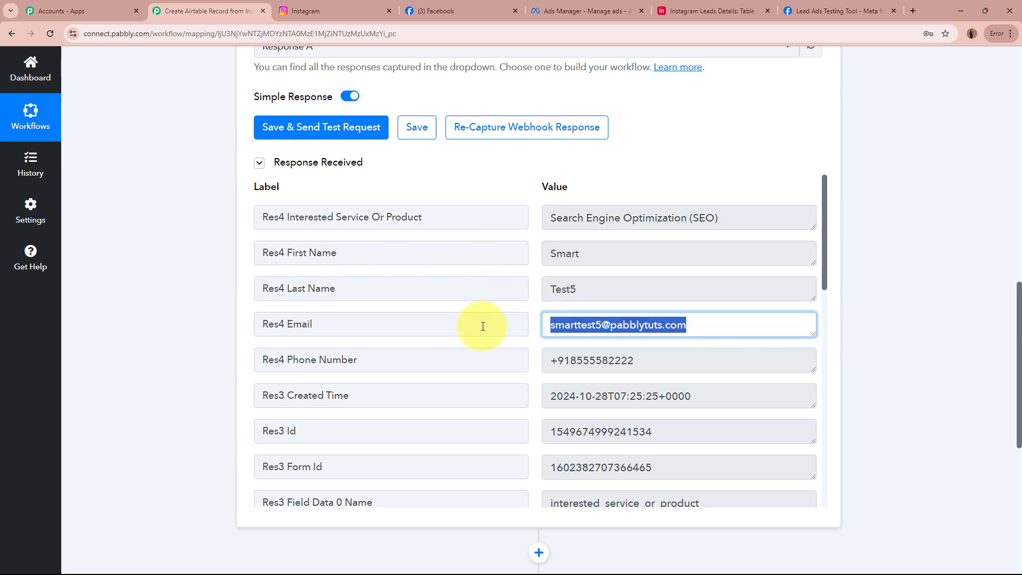
click(864, 340)
drag(707, 357, 522, 358)
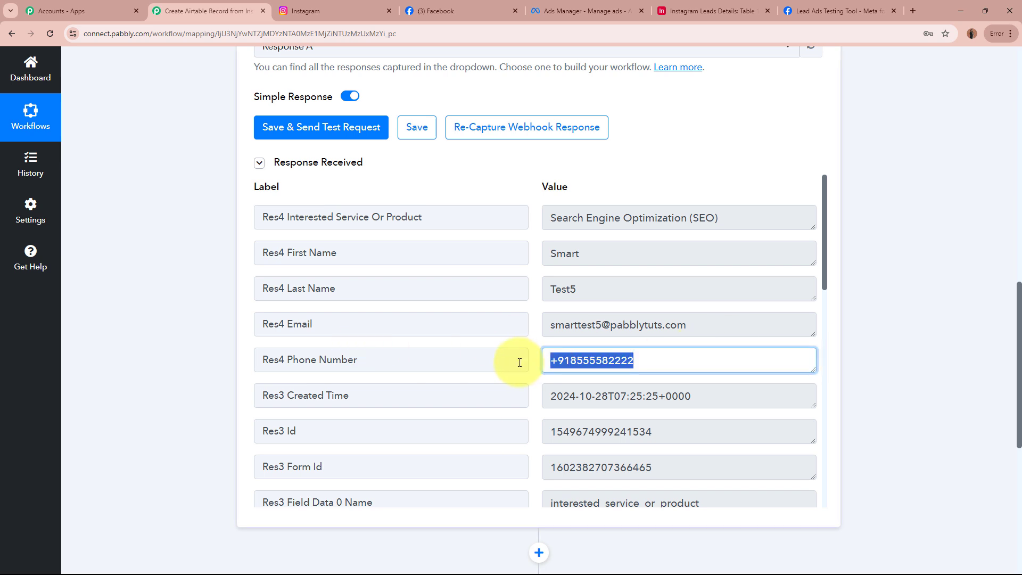
scroll(712, 414, down, 4)
scroll(712, 414, up, 4)
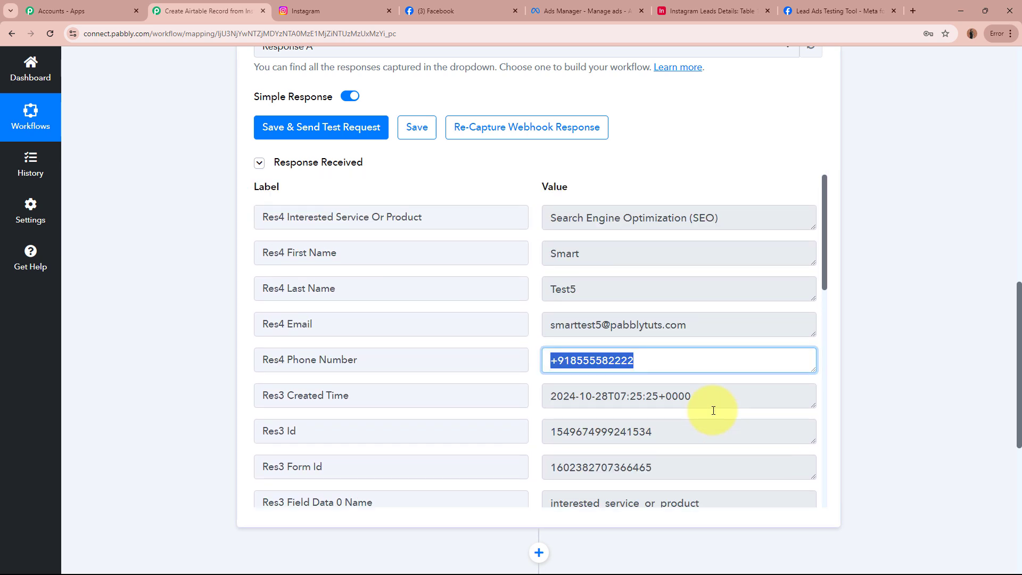
click(929, 396)
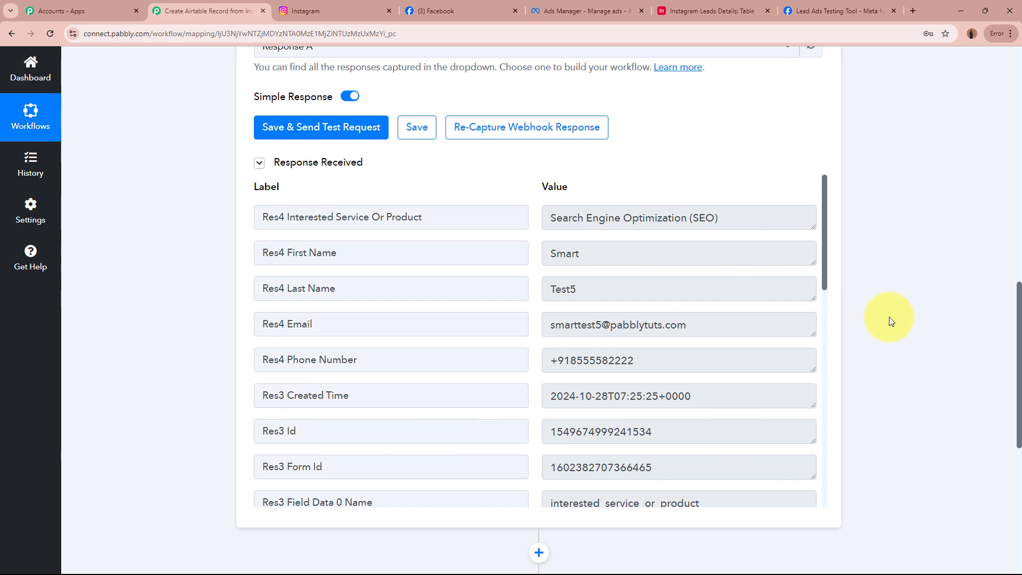
scroll(889, 317, up, 10)
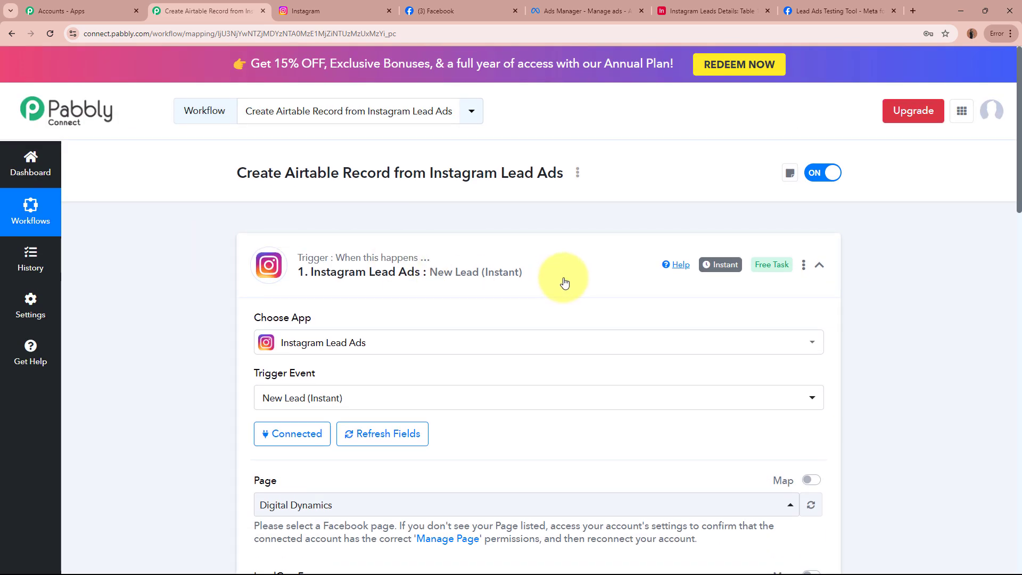
Collapse the Instagram Lead Ads trigger and confirm the Instagram Leads Details table has 0 records.
click(573, 273)
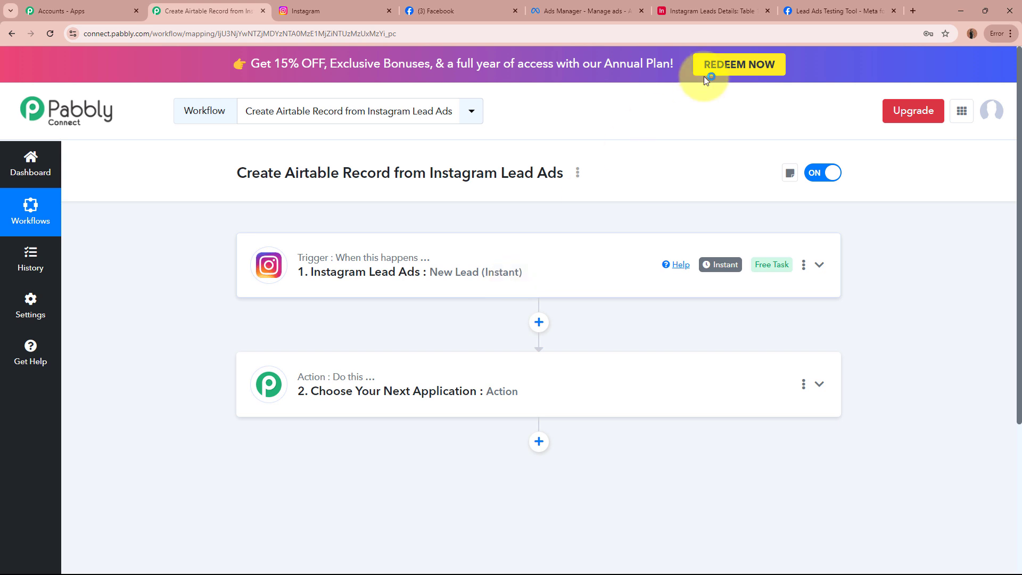
click(724, 11)
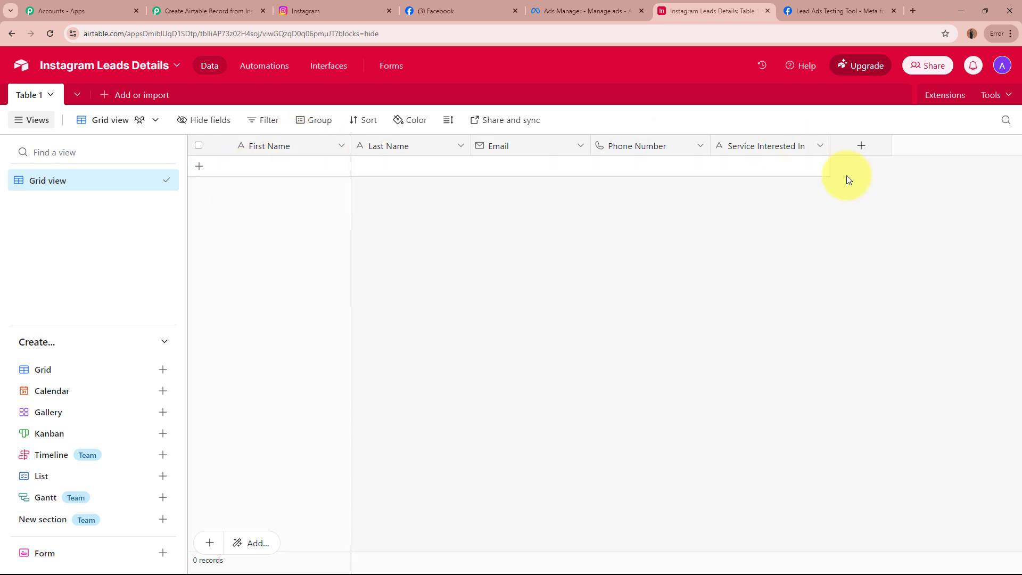
Choose Airtable as the app for the second workflow step.
click(224, 11)
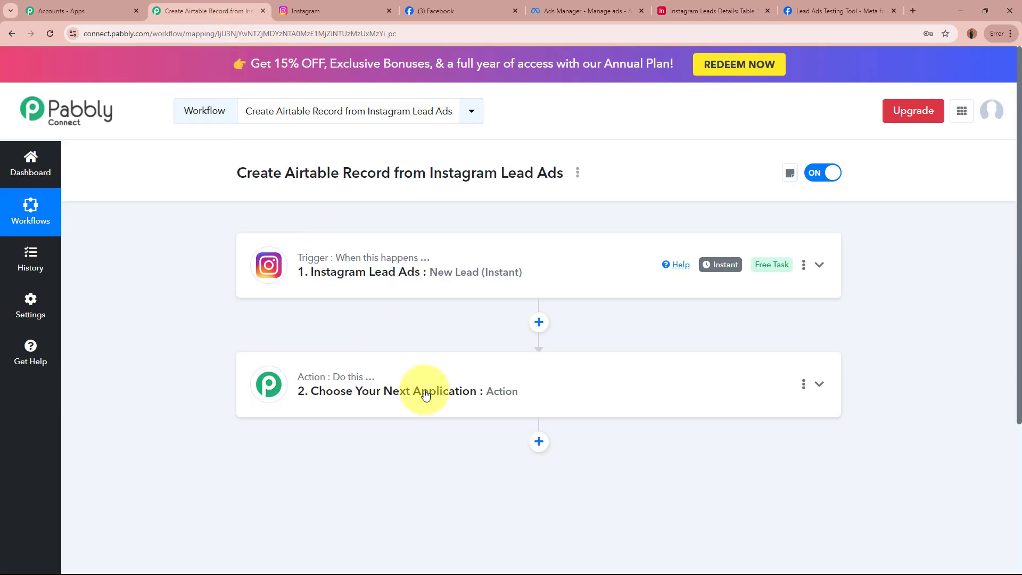
click(456, 384)
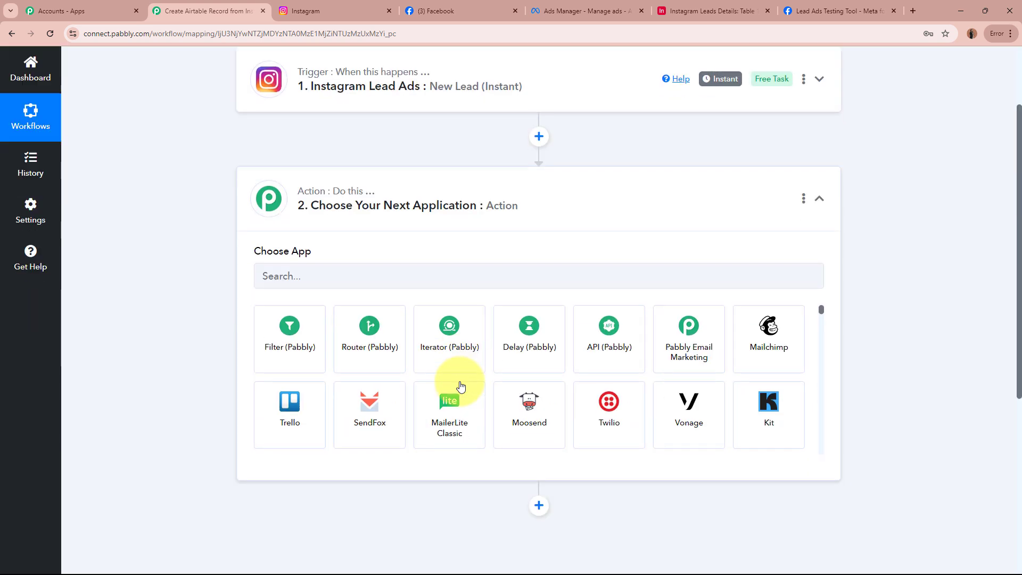
click(452, 268)
text(Air)
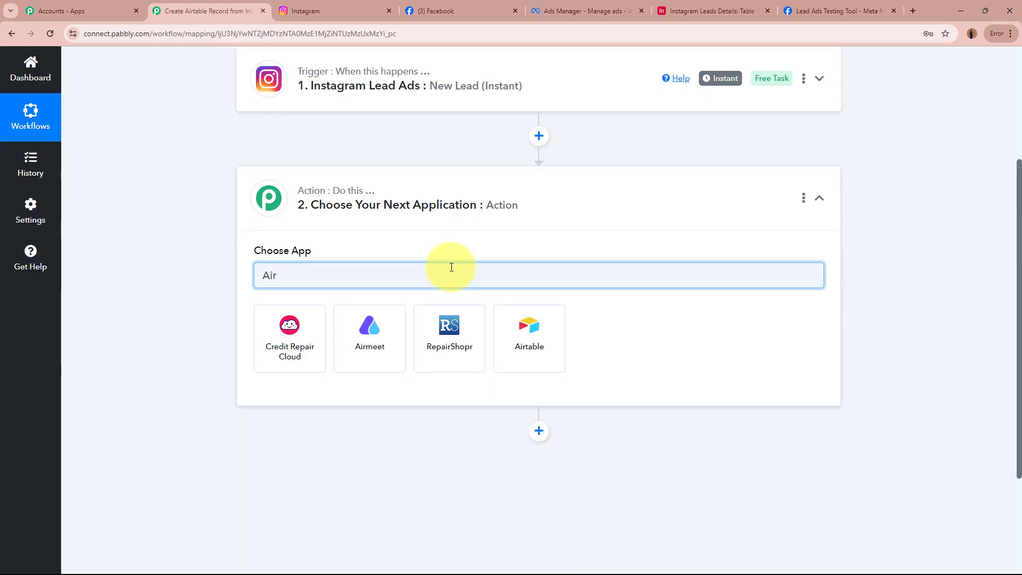
click(527, 359)
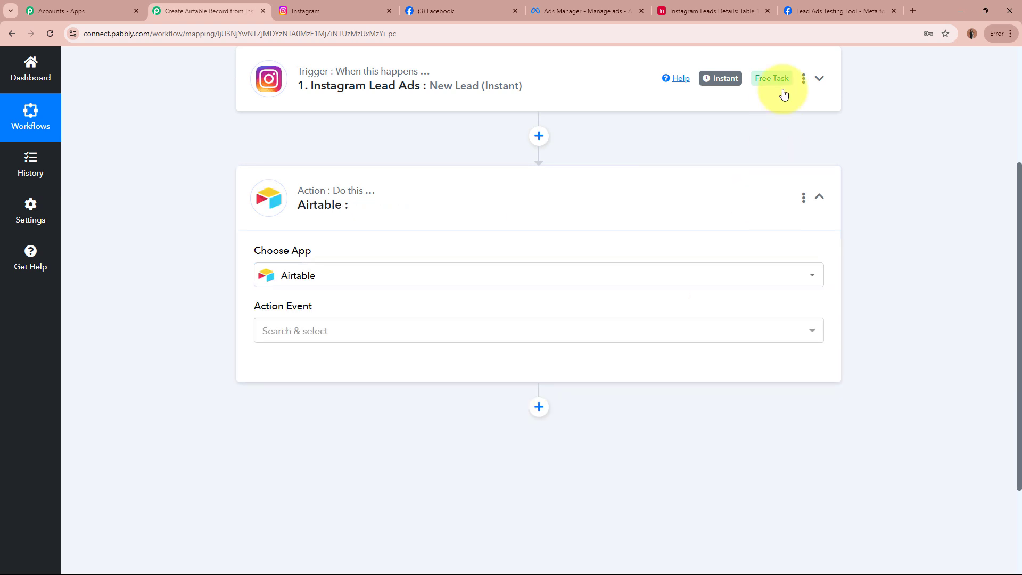
click(740, 11)
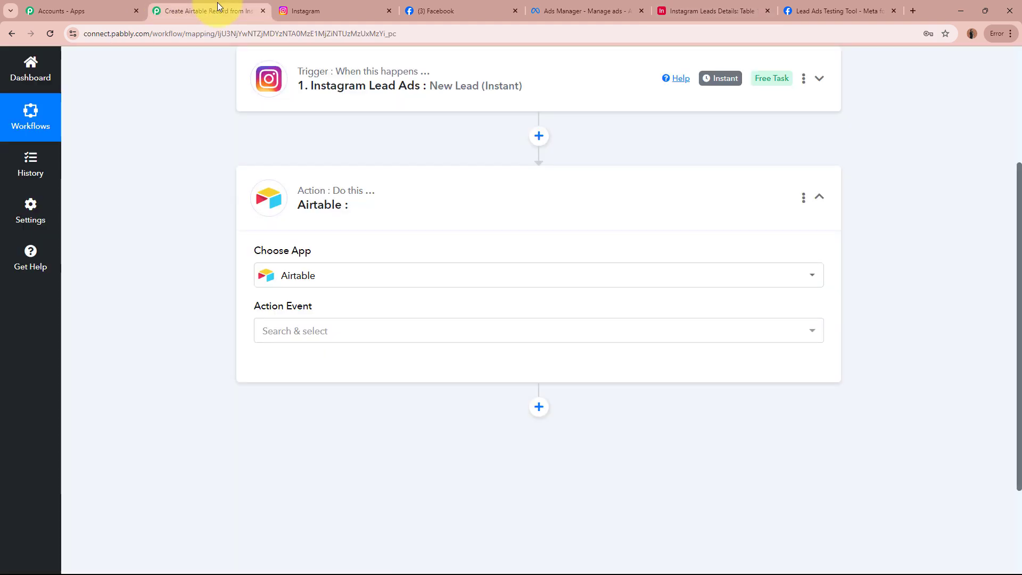
Set the Airtable action event to Create Record.
click(213, 11)
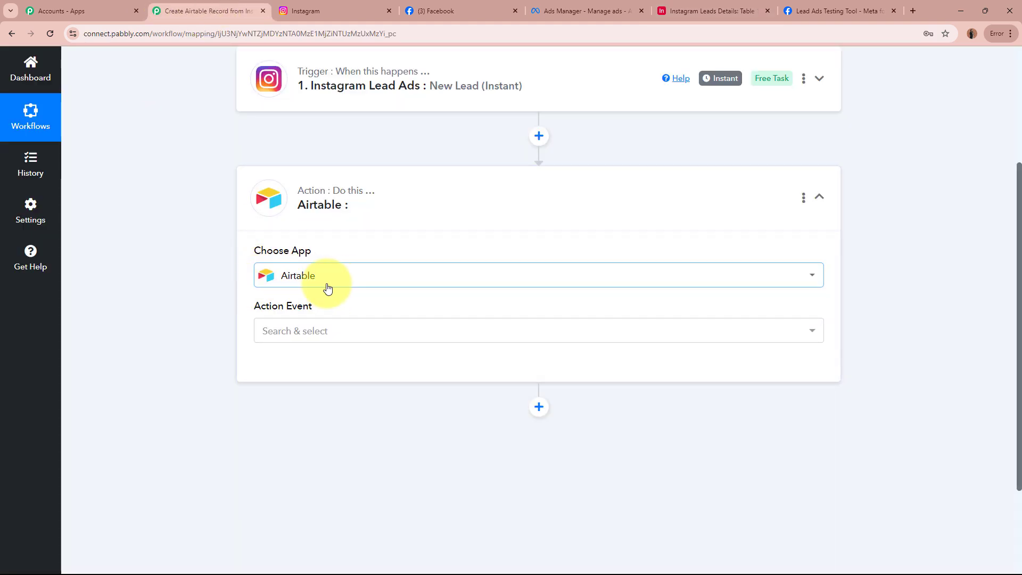
click(327, 343)
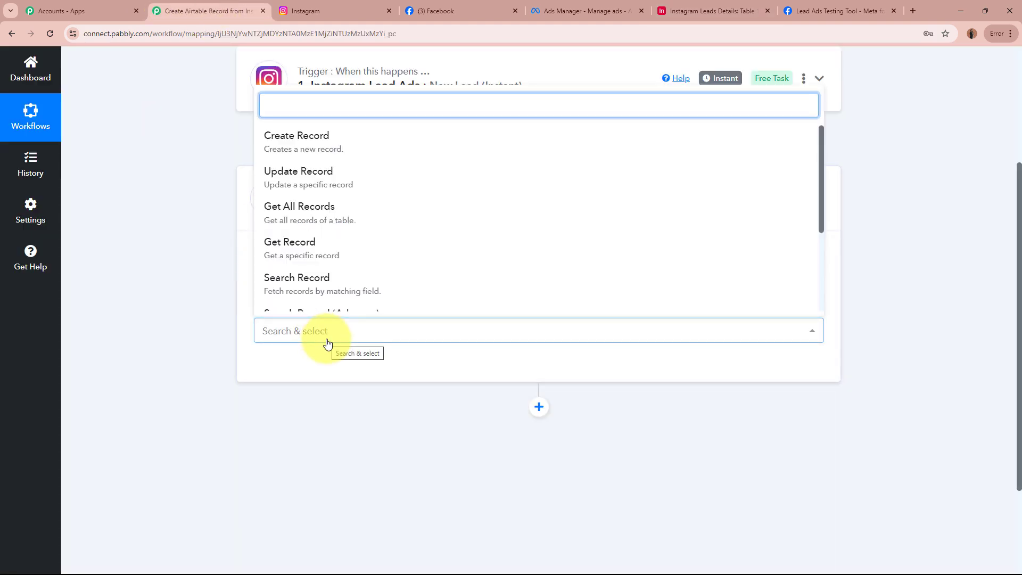
click(398, 147)
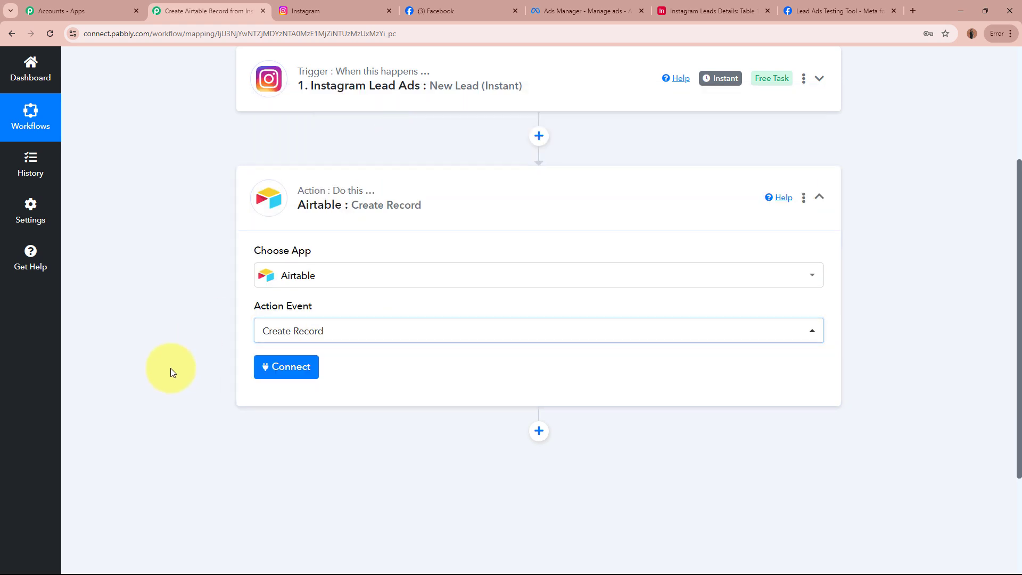
click(713, 11)
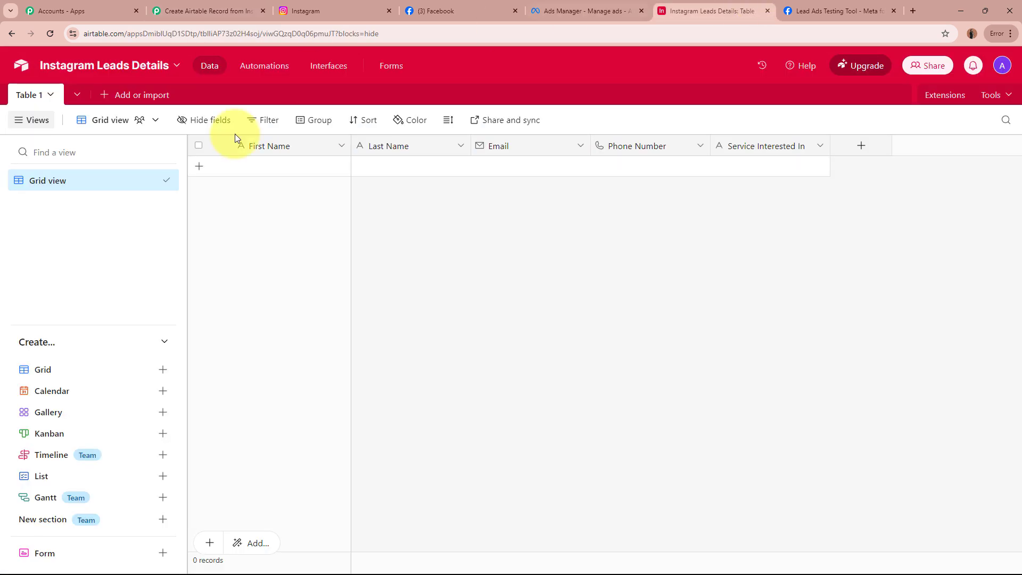
click(228, 12)
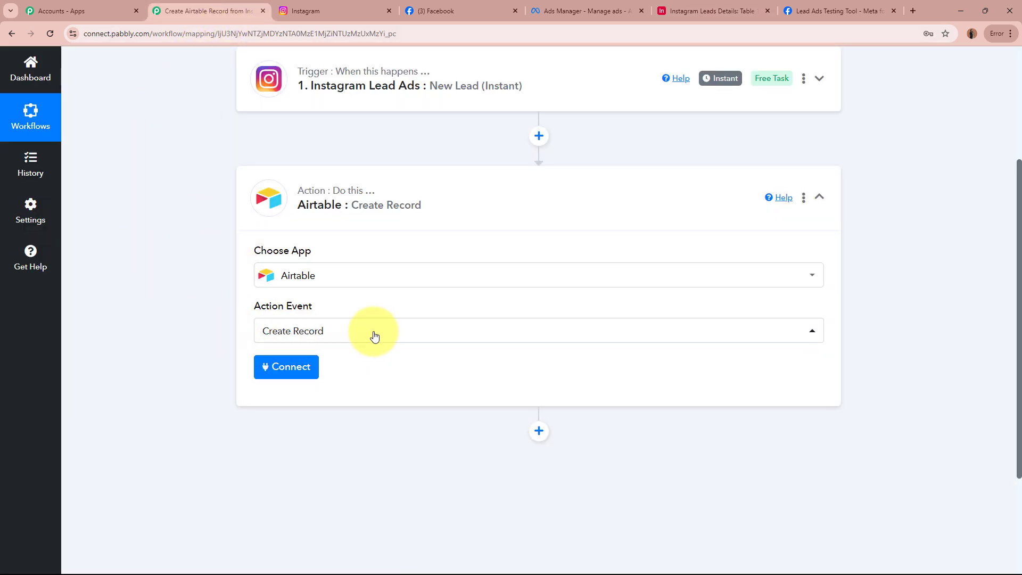
Add a new Airtable connection and grant it access to the Instagram Leads Details base.
click(285, 373)
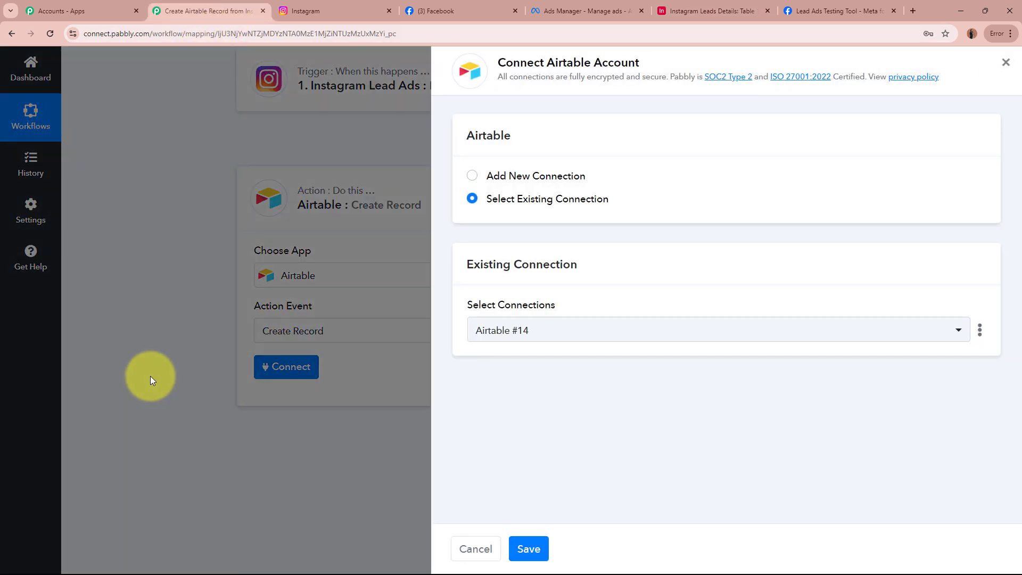
click(472, 176)
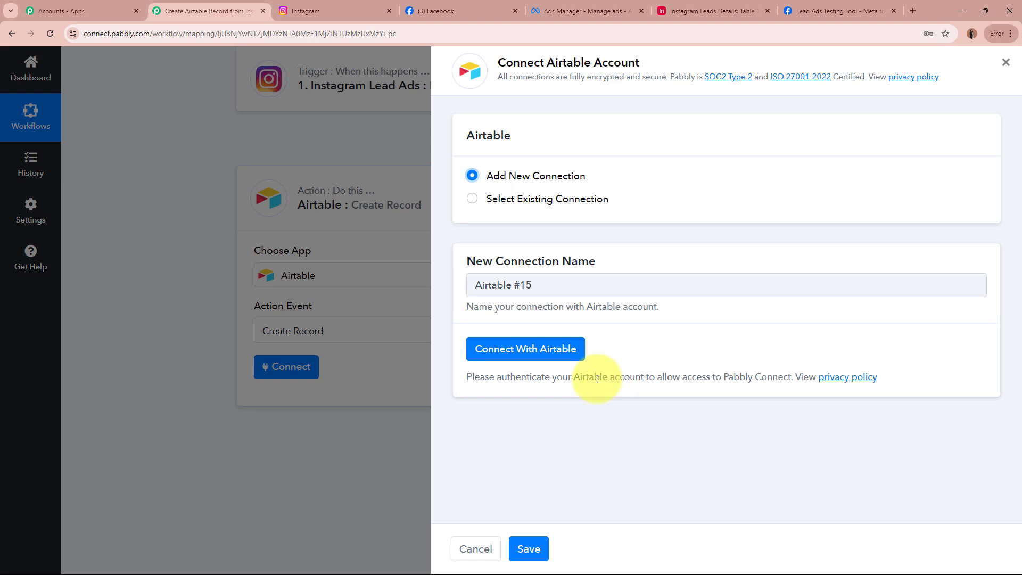
click(567, 359)
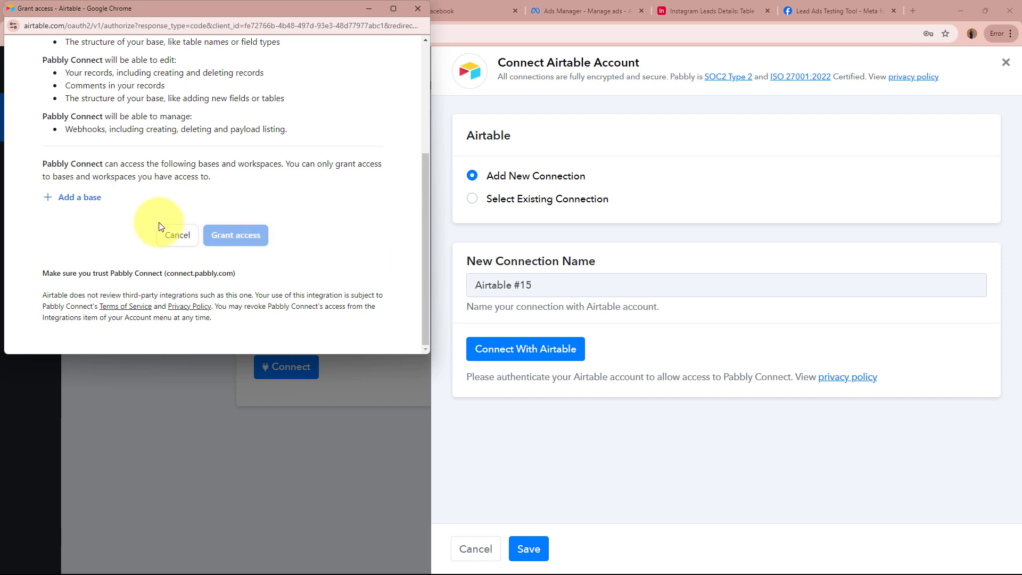
click(75, 200)
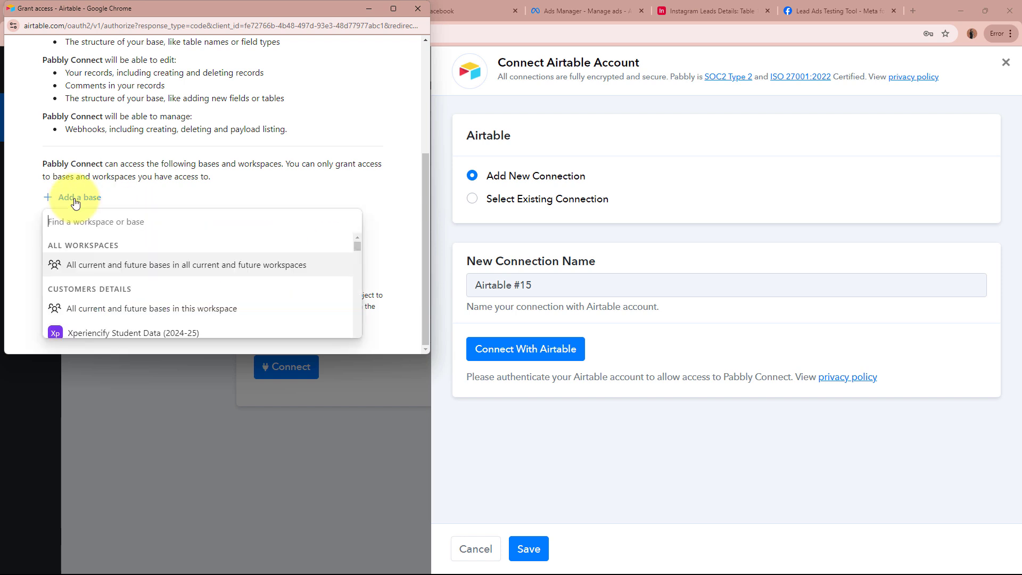
text(iNS)
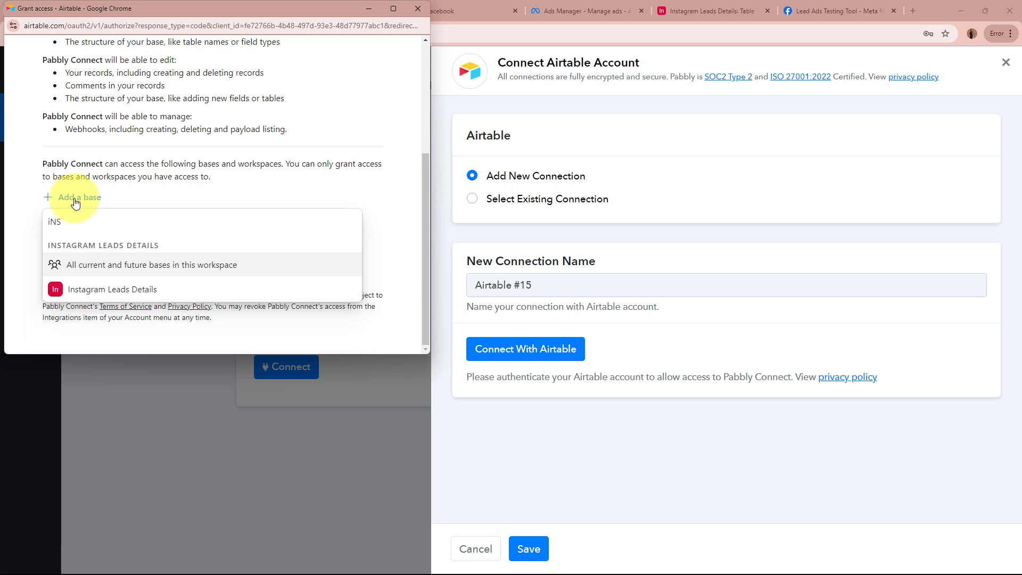
click(164, 291)
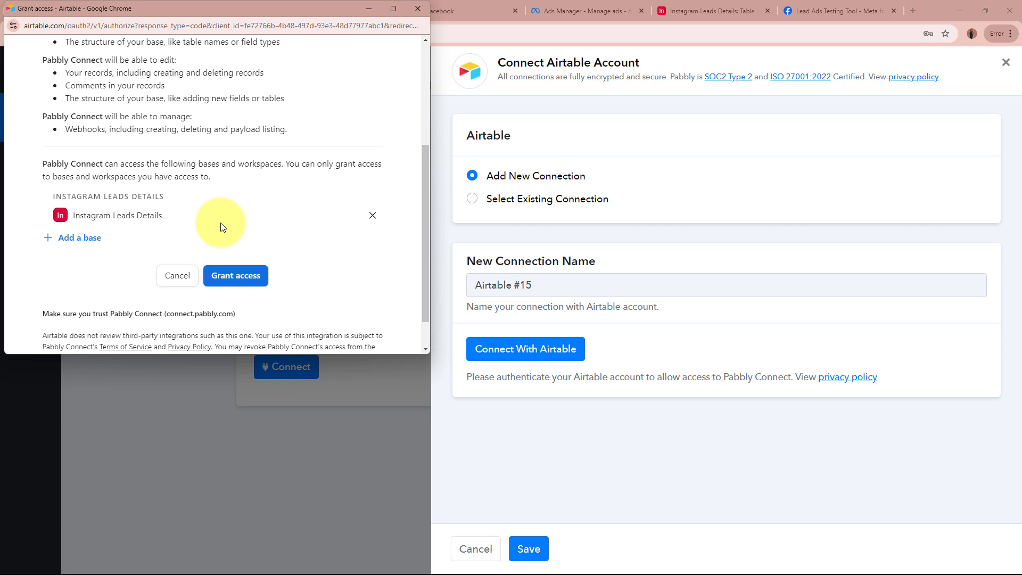
click(241, 275)
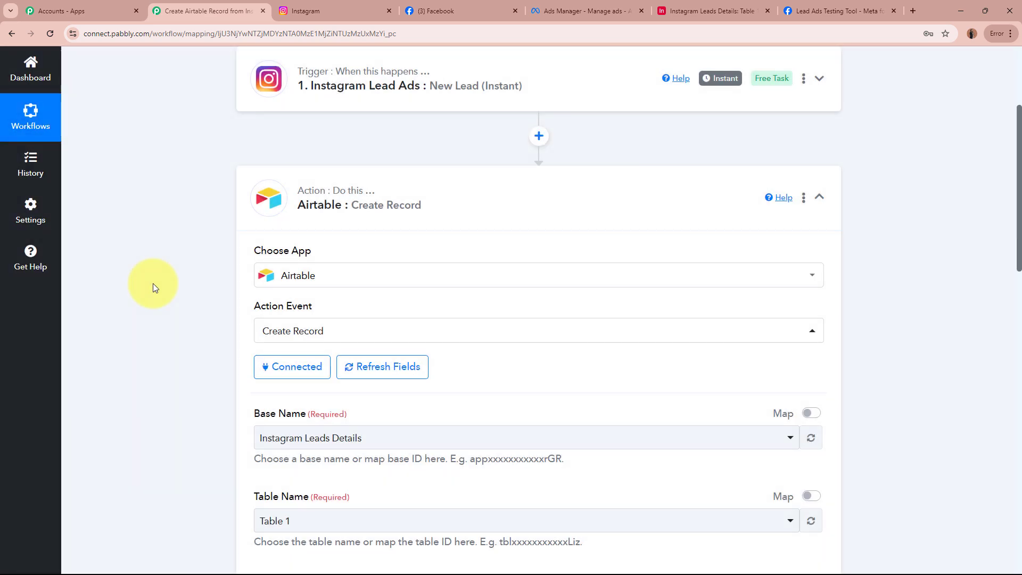
Select Instagram Leads Details as the Airtable base.
scroll(159, 267, down, 4)
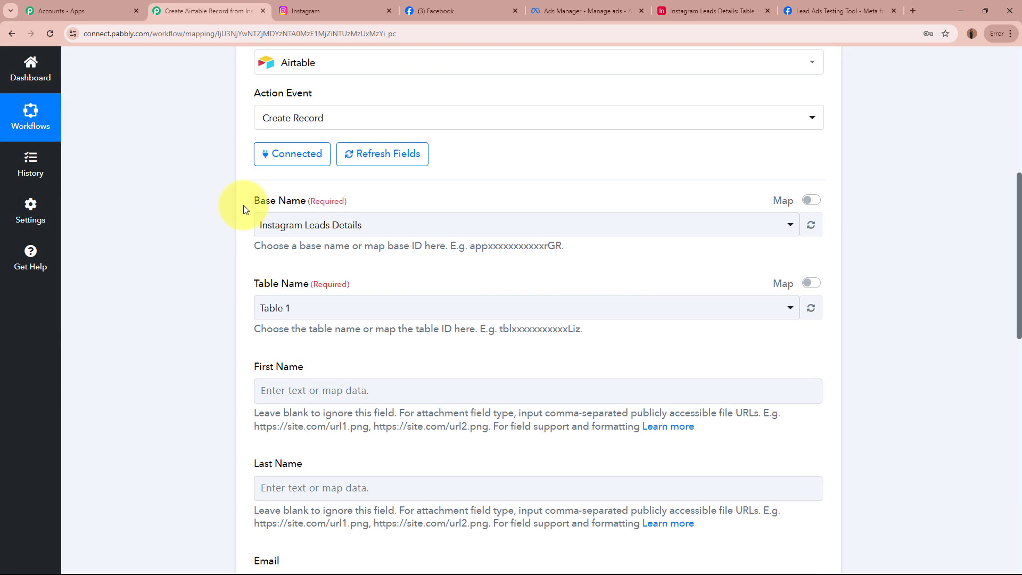
drag(244, 206, 392, 199)
click(173, 237)
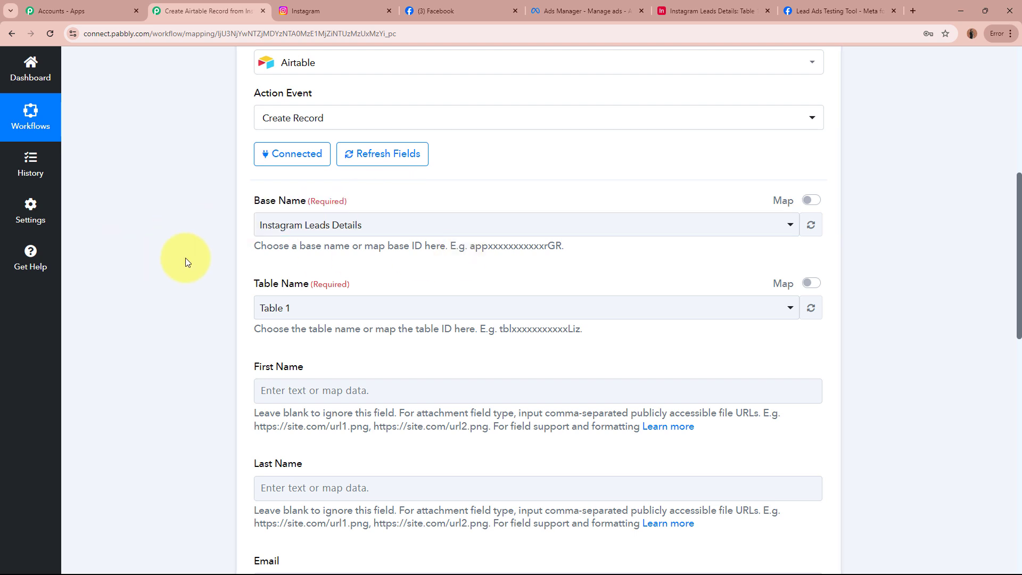
click(711, 10)
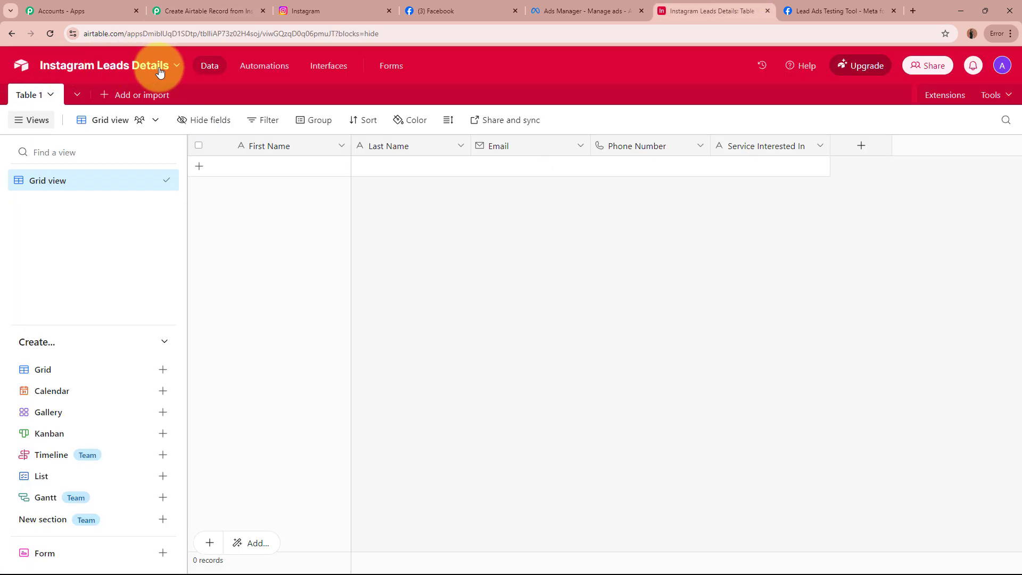
click(205, 11)
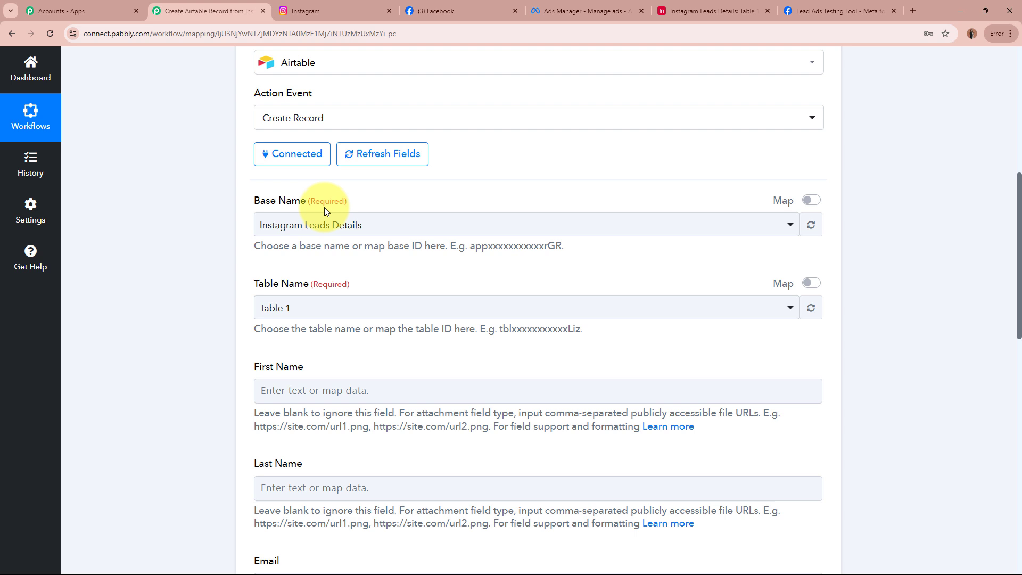
click(365, 222)
click(346, 290)
click(145, 267)
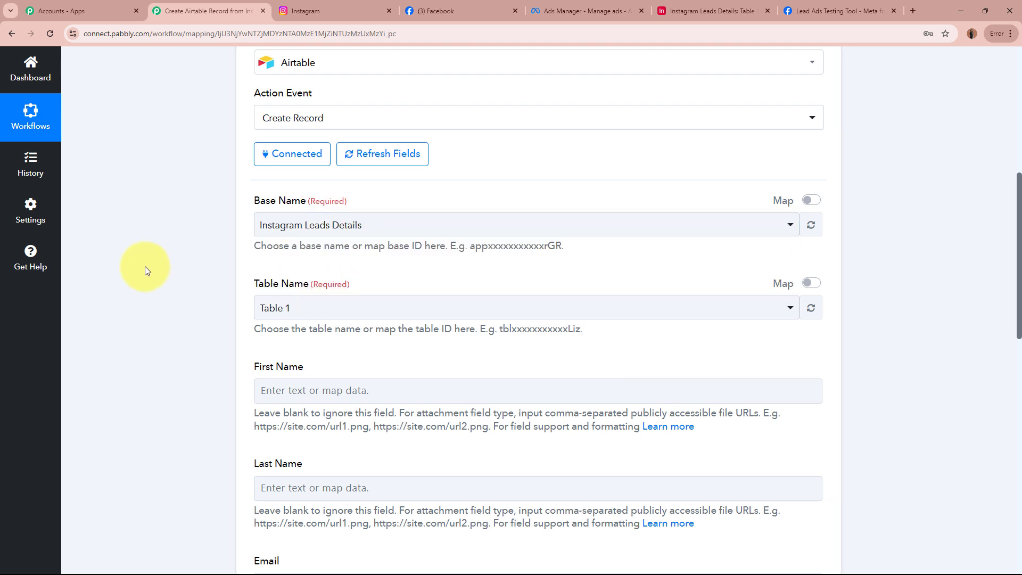
Select Table 1 as the target table in that base.
click(687, 11)
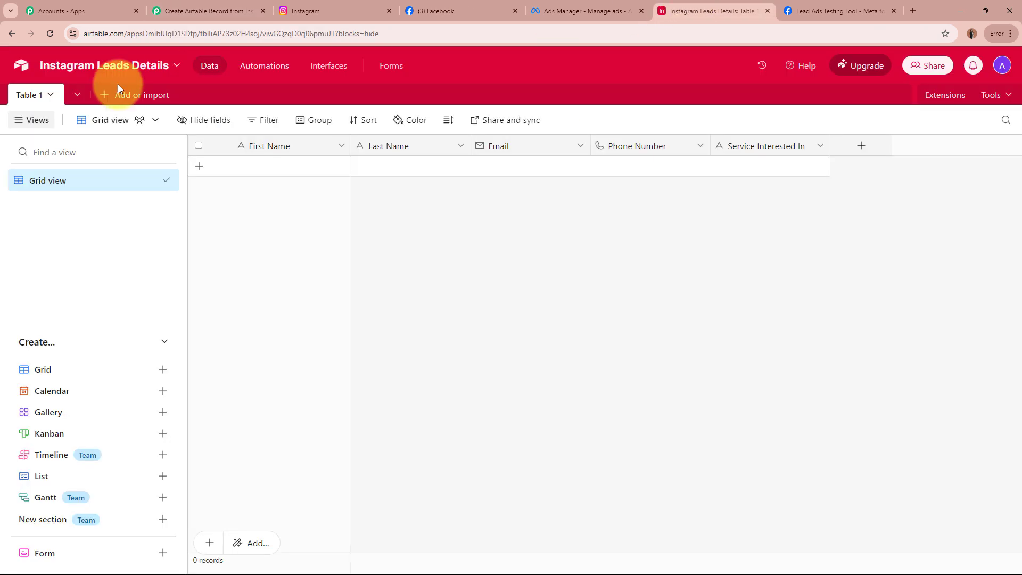
click(205, 11)
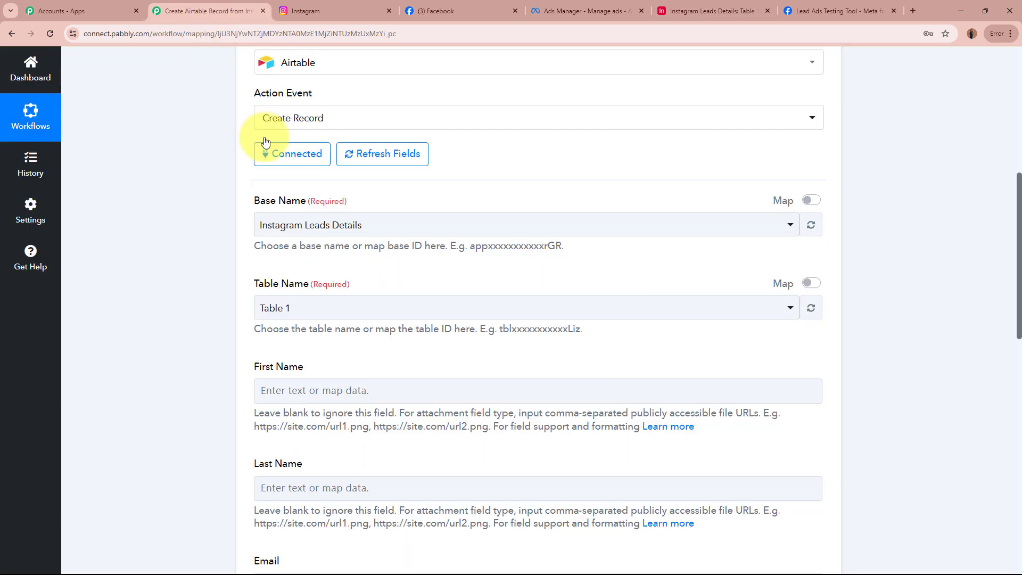
click(321, 303)
click(328, 372)
click(137, 347)
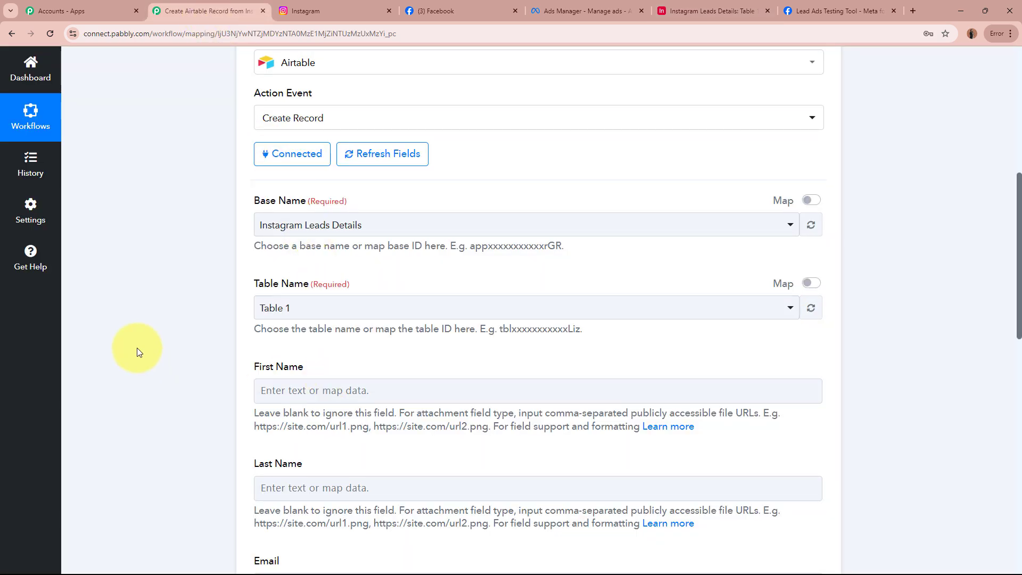
scroll(137, 347, down, 4)
scroll(269, 362, down, 3)
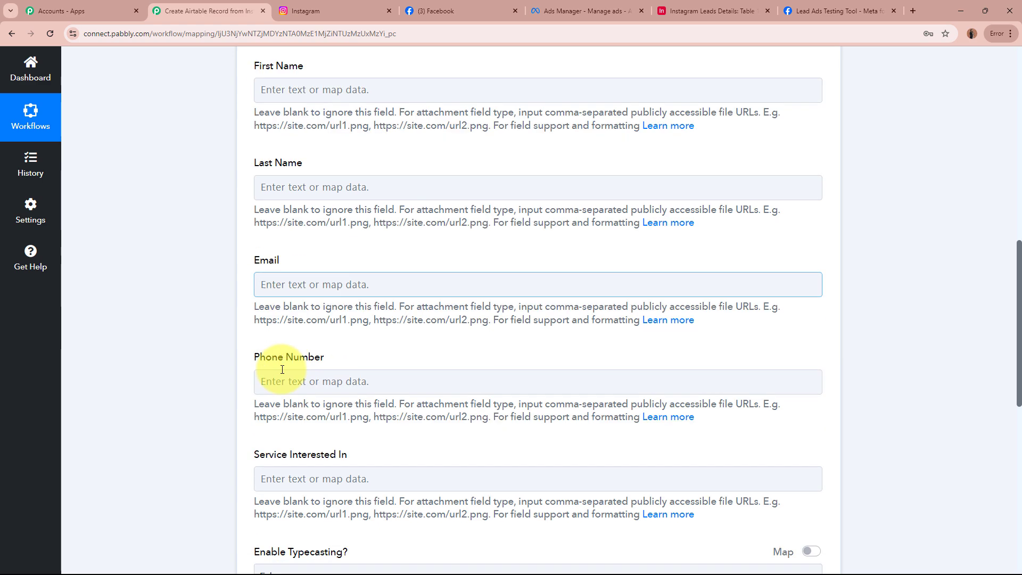
drag(245, 377, 475, 374)
click(194, 369)
scroll(194, 369, up, 2)
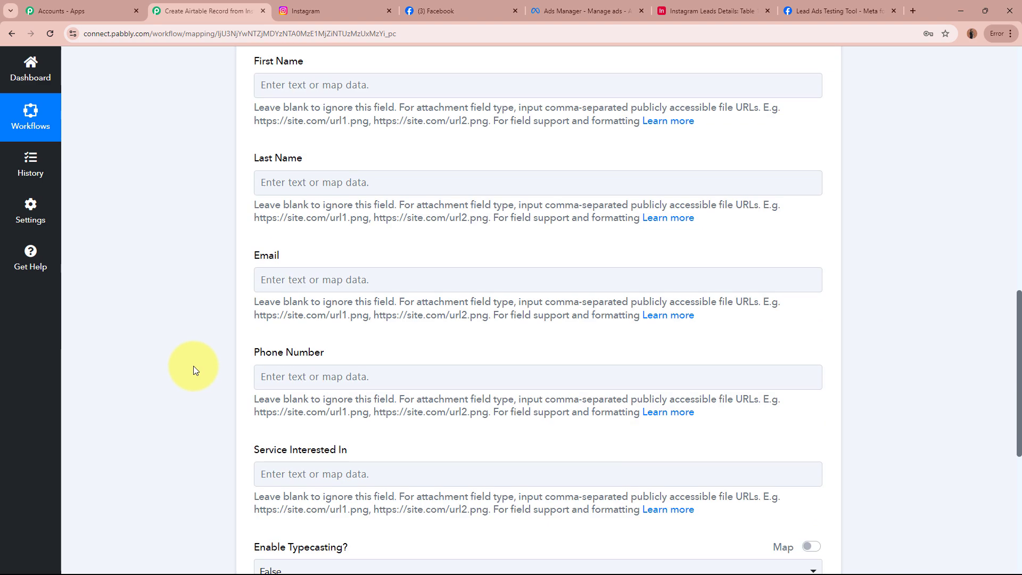
Compare the Airtable columns with the mapping fields and bring up First Name's data choices.
click(698, 10)
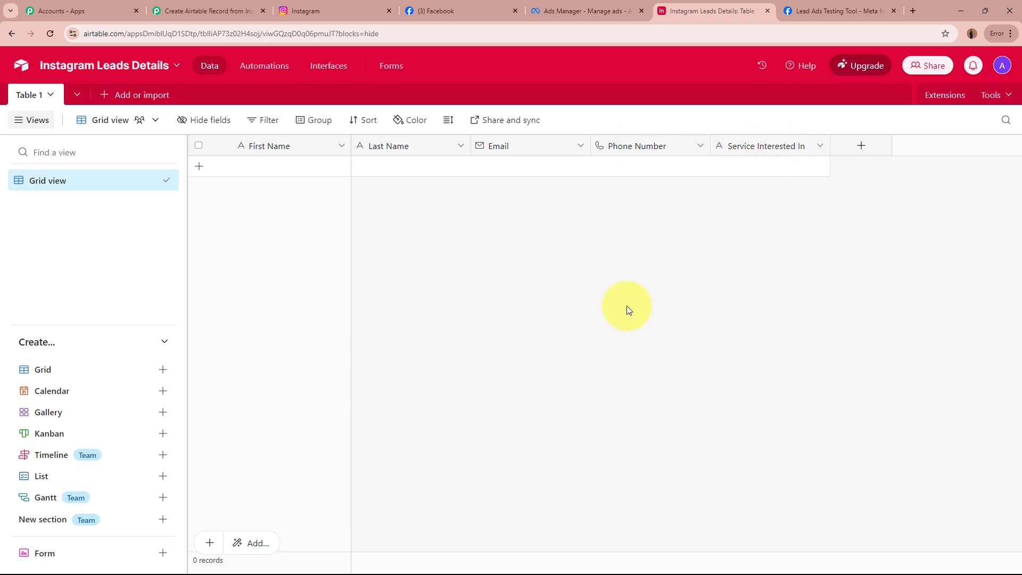
click(308, 9)
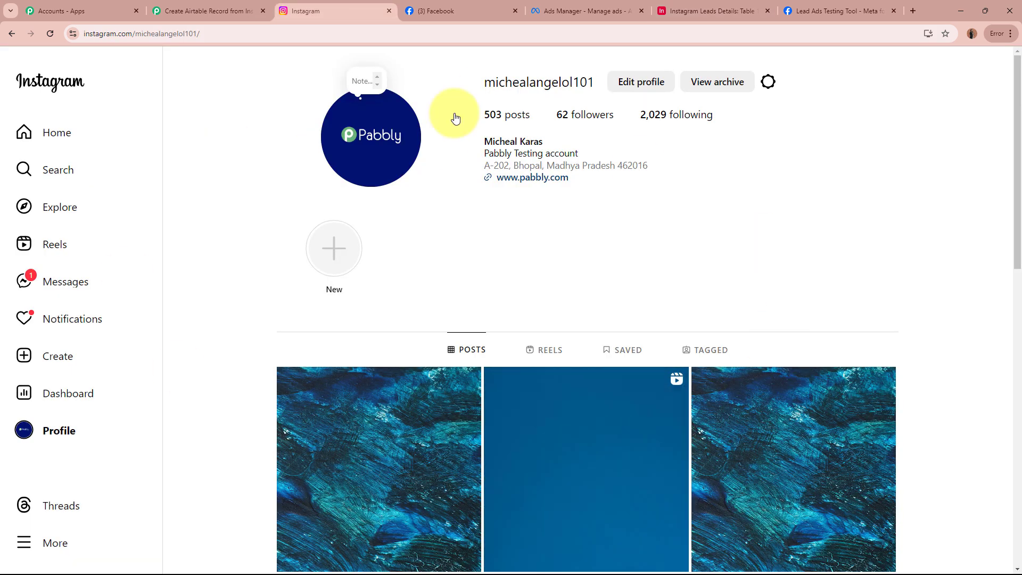
click(708, 11)
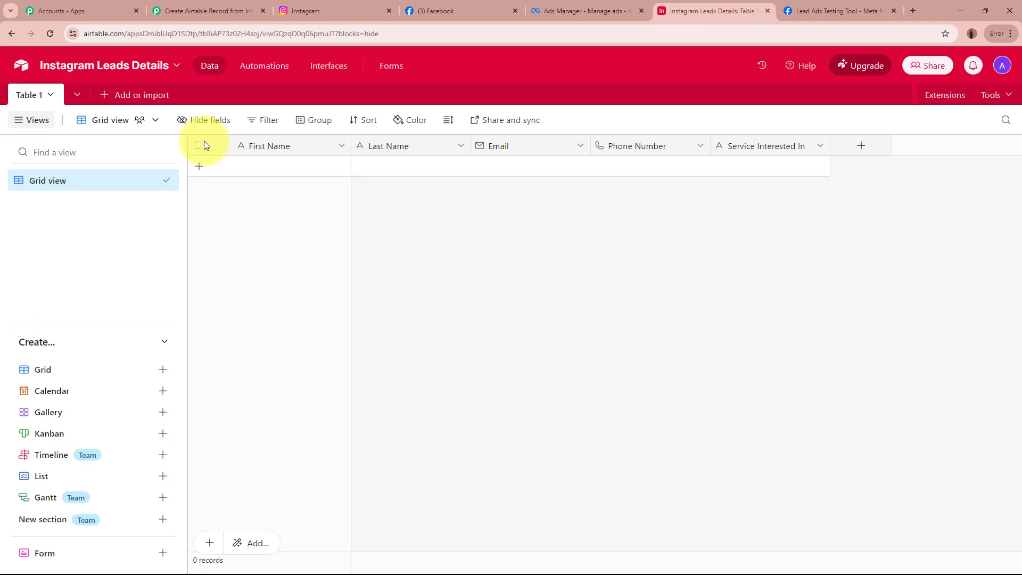
click(248, 11)
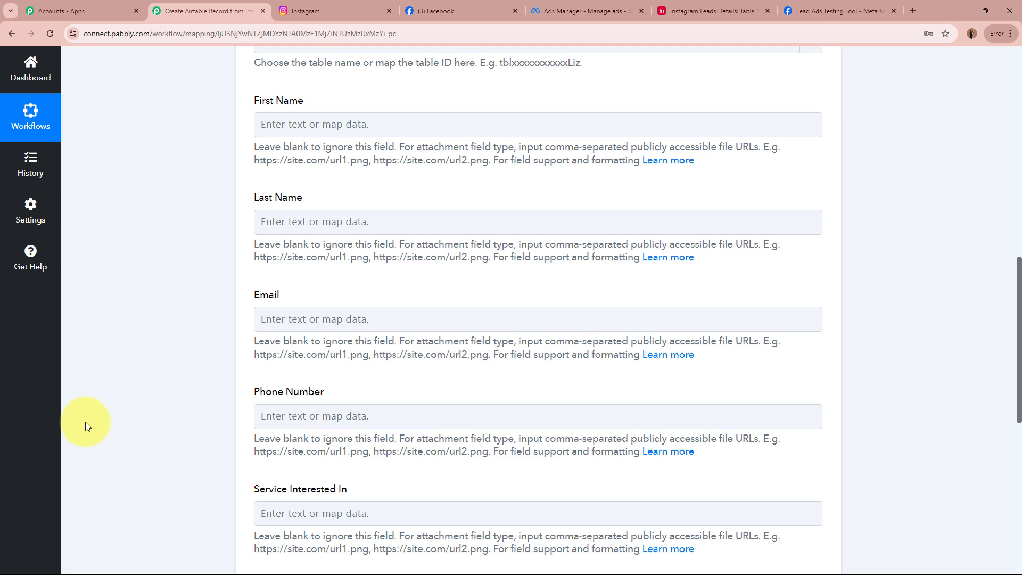
scroll(154, 423, up, 12)
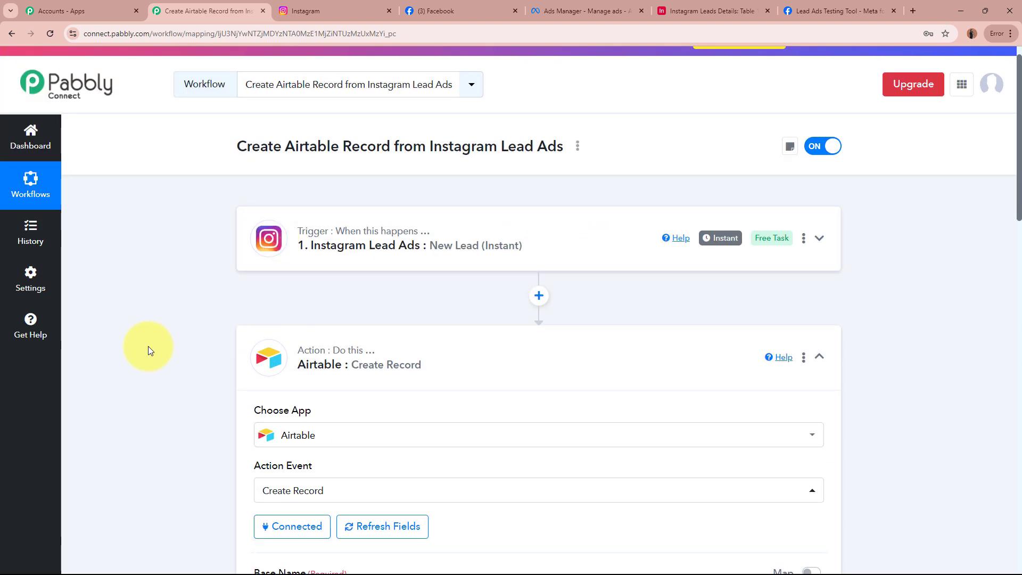
scroll(148, 347, down, 9)
scroll(148, 347, down, 1)
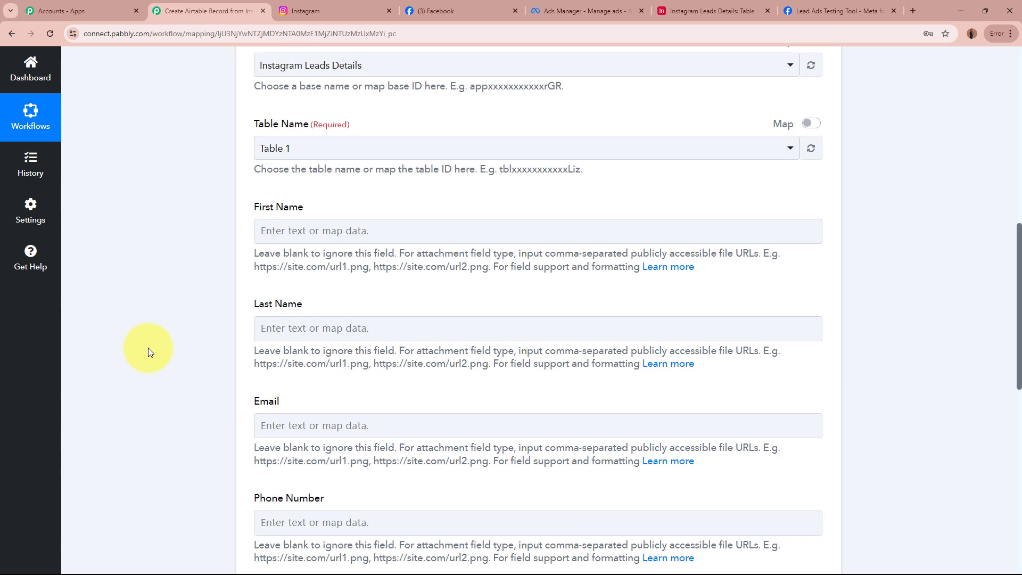
click(421, 229)
scroll(89, 277, down, 2)
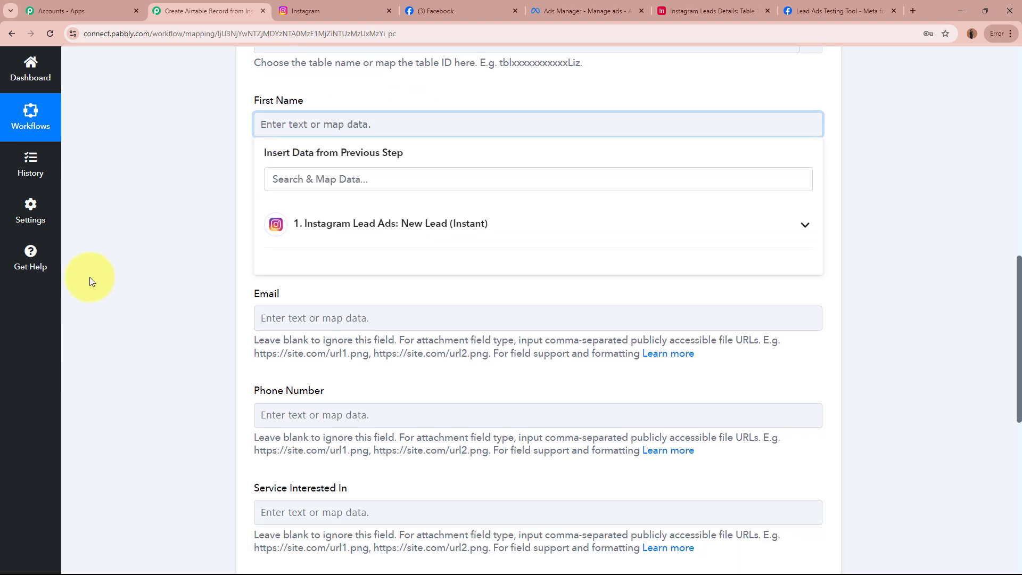
Map the lead's first name from the Instagram Lead Ads data into First Name.
click(518, 222)
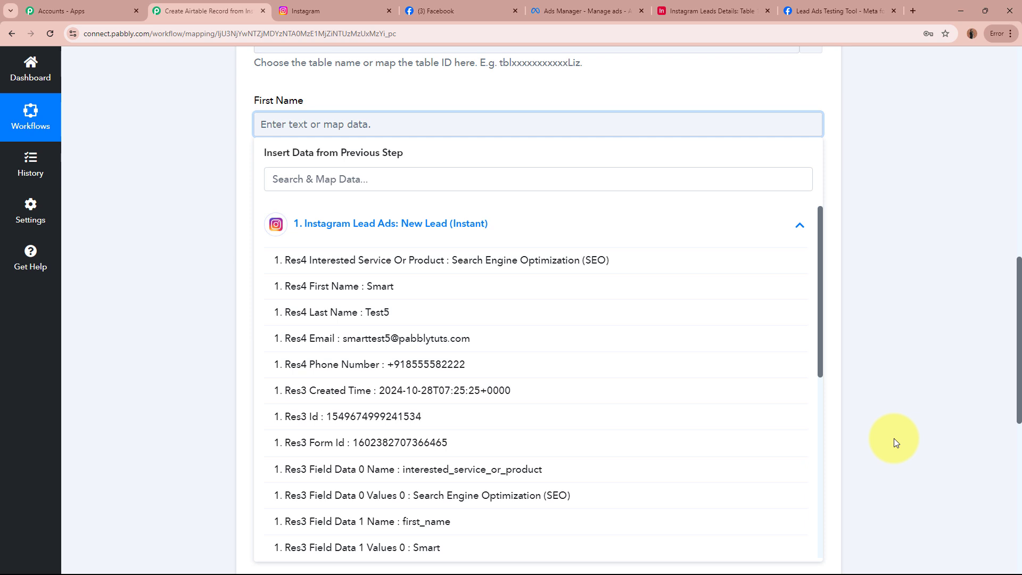
click(709, 11)
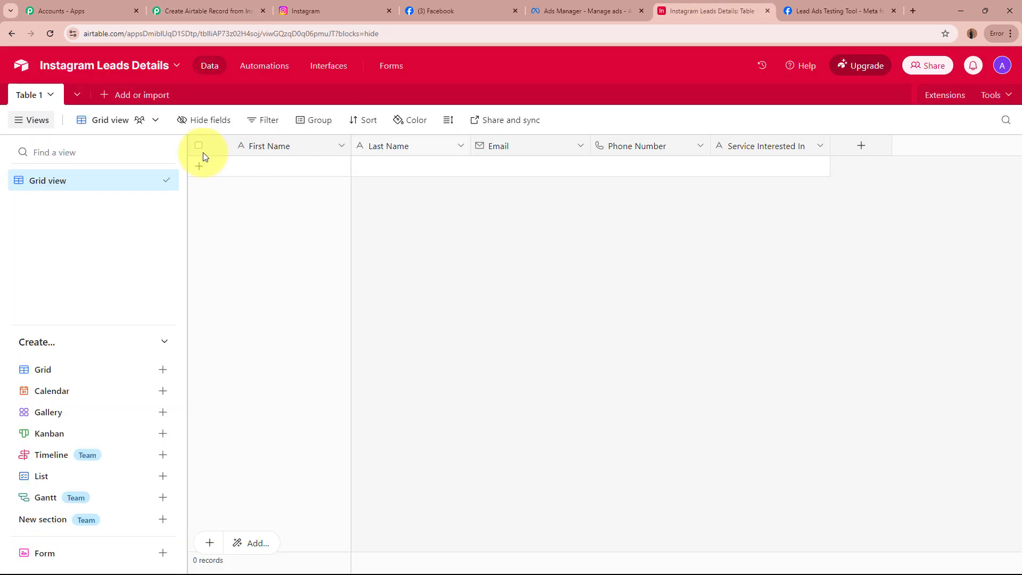
click(213, 11)
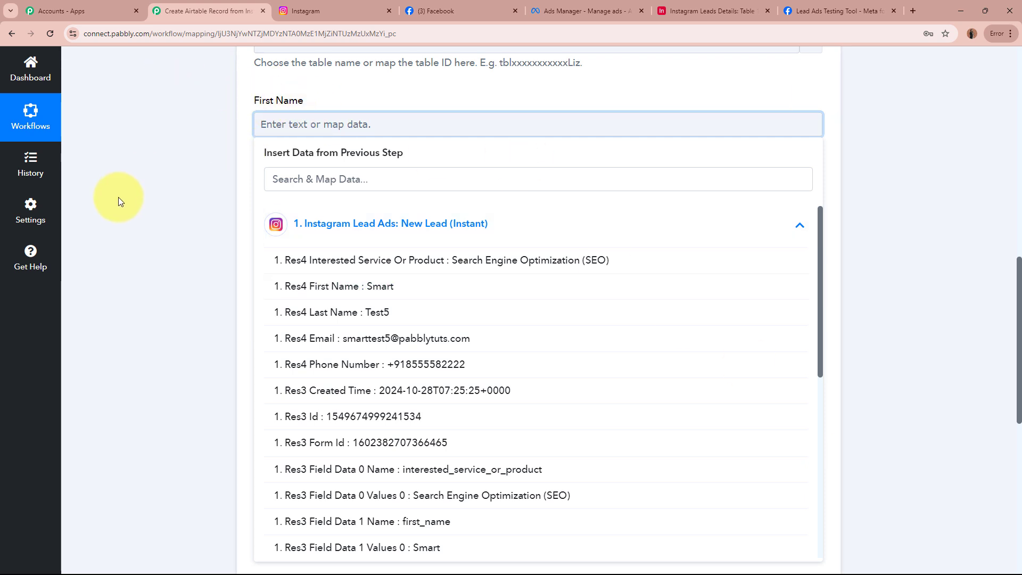
click(370, 286)
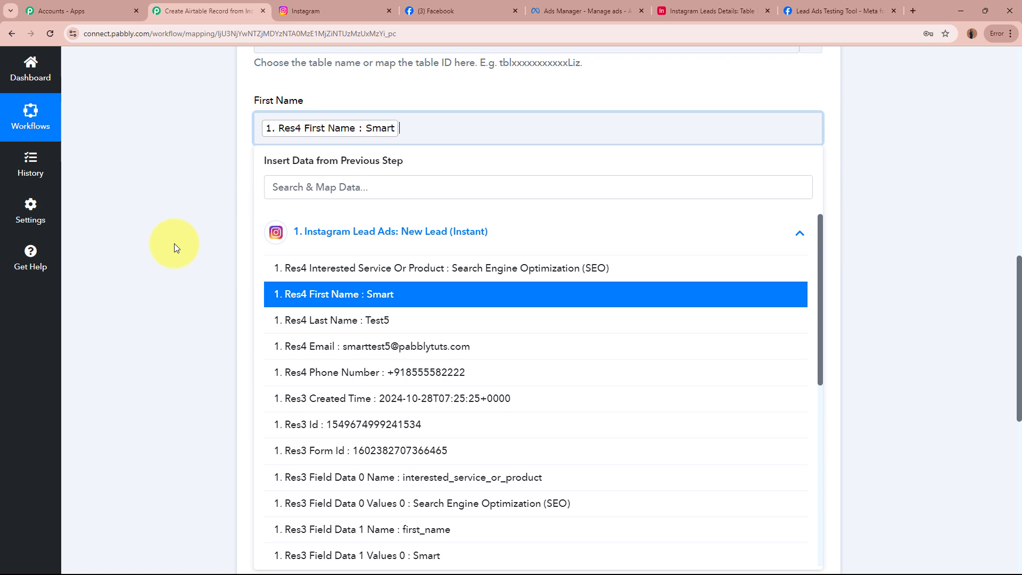
click(158, 217)
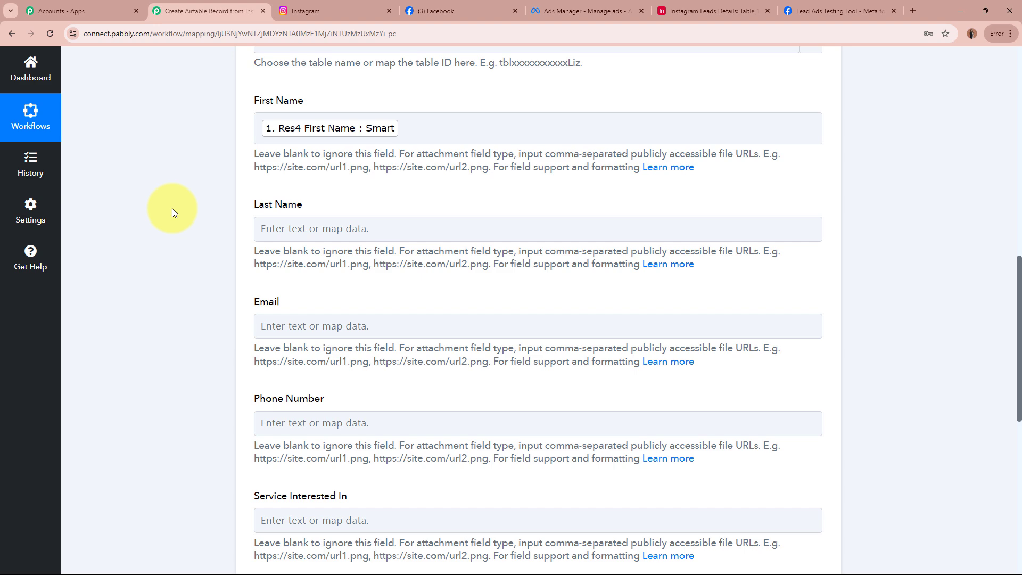
Map the lead's last name into the Last Name field.
scroll(171, 211, up, 5)
scroll(173, 212, up, 4)
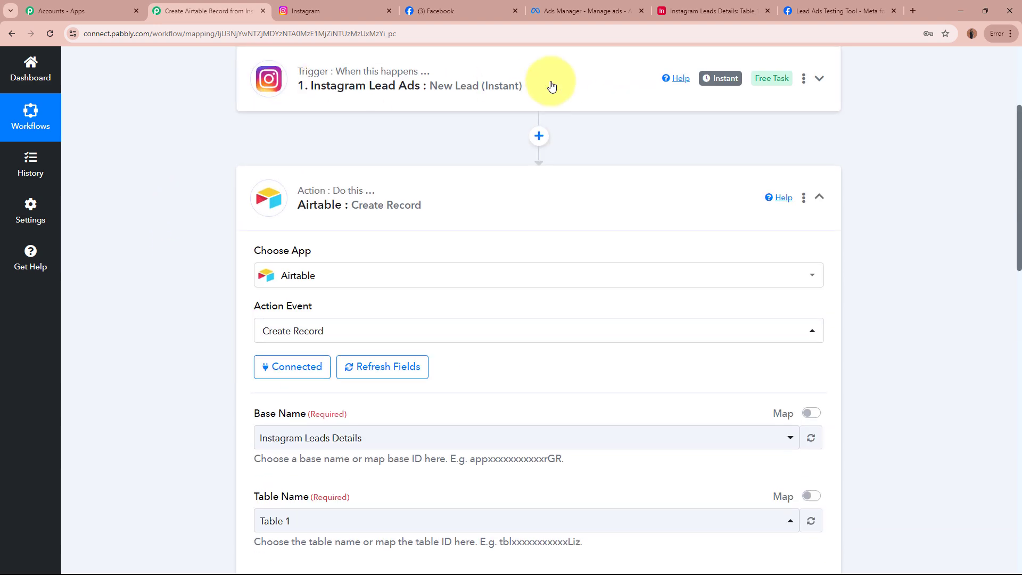
scroll(183, 266, down, 4)
scroll(182, 274, down, 4)
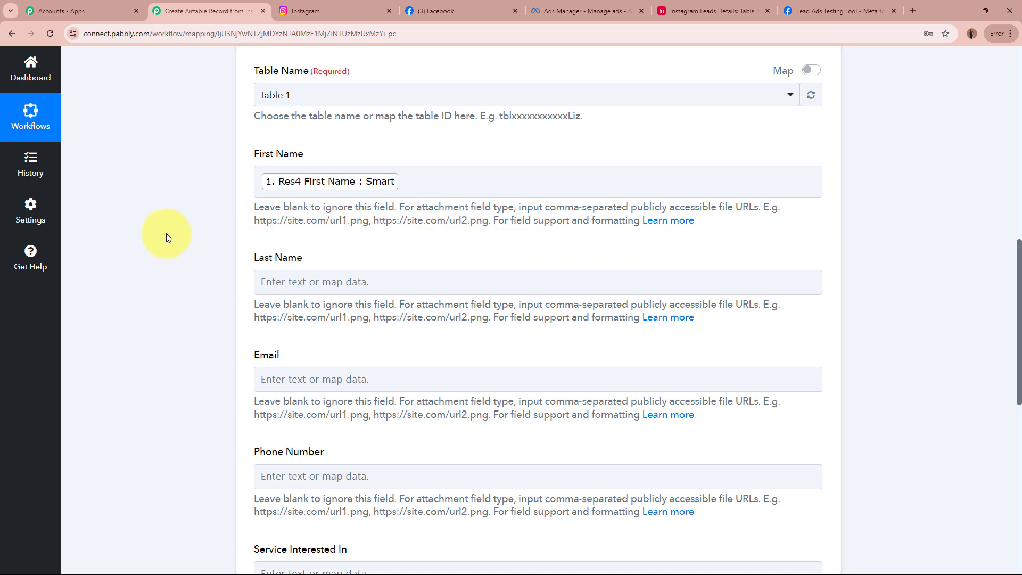
scroll(166, 233, down, 2)
click(334, 180)
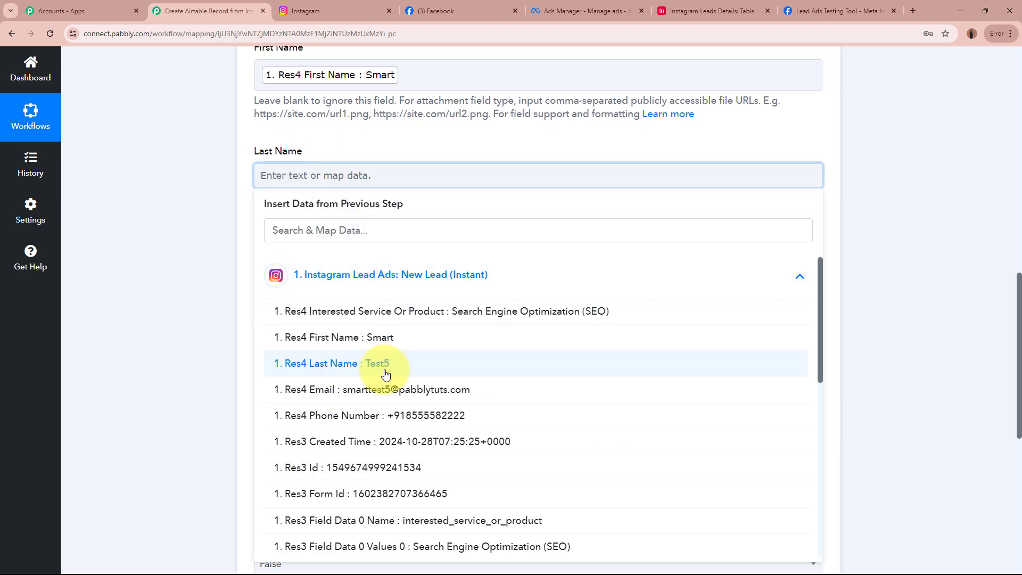
click(318, 366)
click(174, 280)
Map the lead's email and phone number into Email and Phone Number.
scroll(174, 280, down, 2)
click(349, 170)
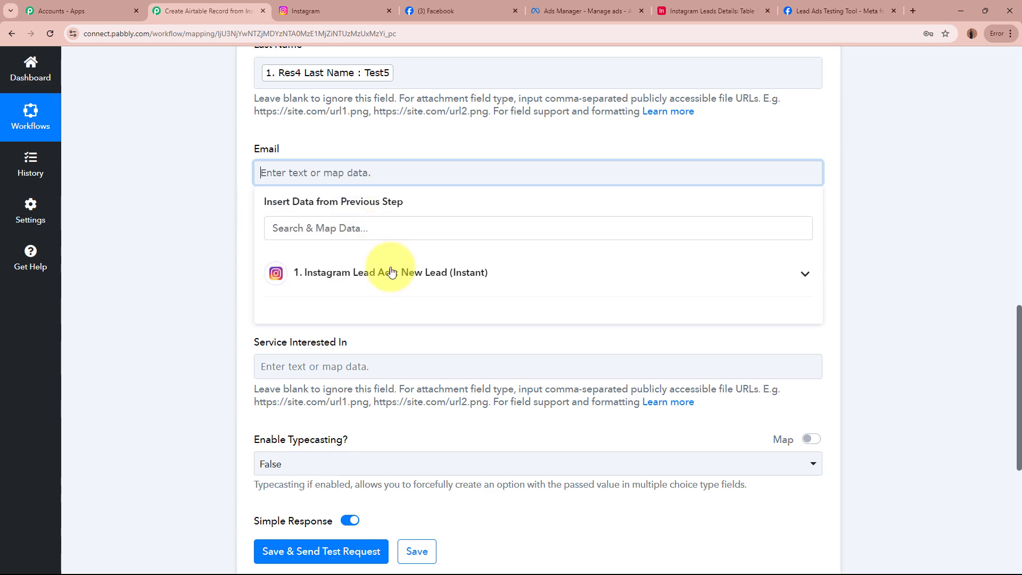
click(365, 269)
click(373, 395)
click(202, 272)
click(326, 275)
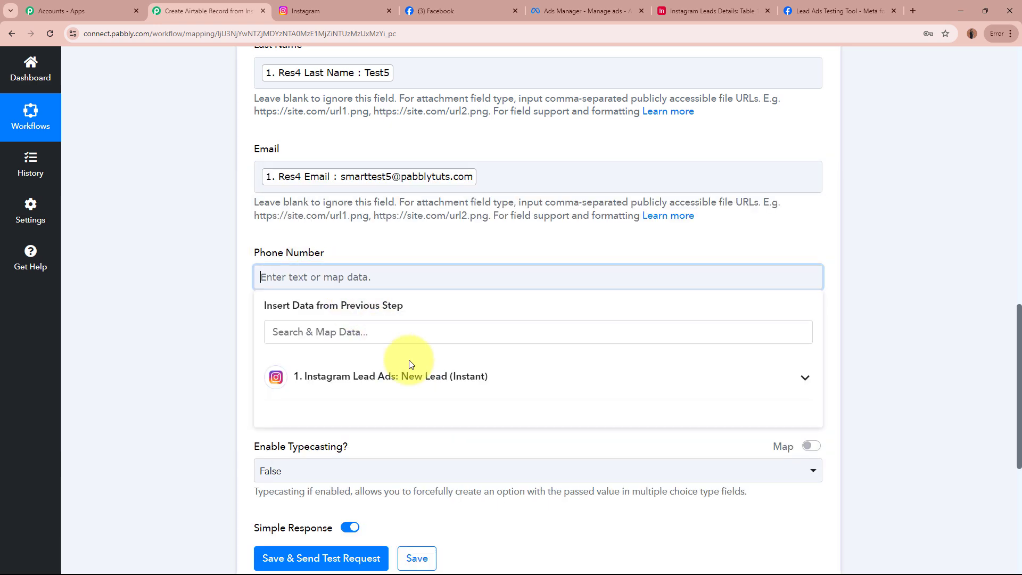
click(411, 374)
click(422, 516)
Map the lead's interested service into Service Interested In.
click(160, 347)
scroll(245, 265, down, 4)
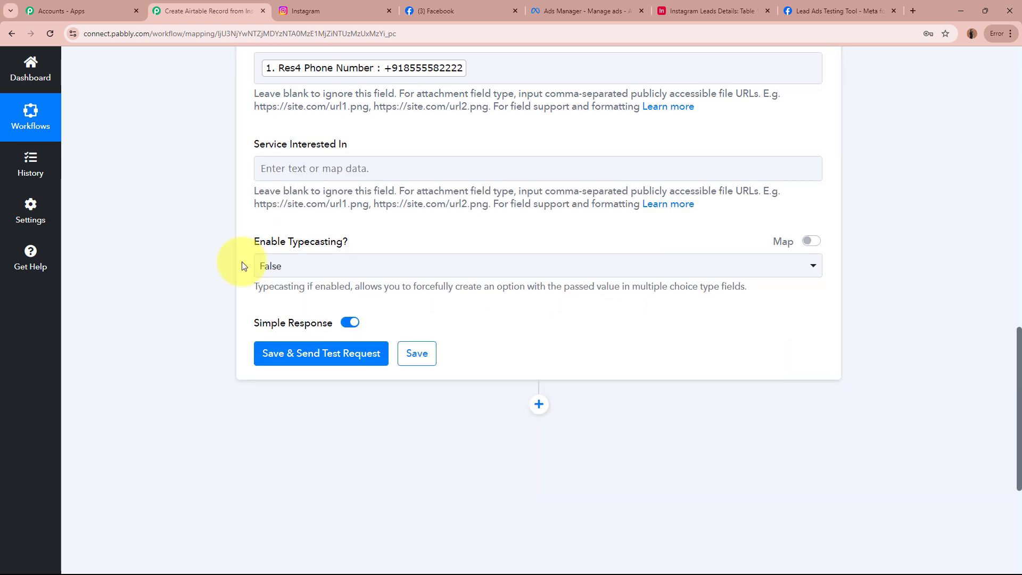
click(326, 166)
click(426, 285)
click(330, 310)
click(82, 200)
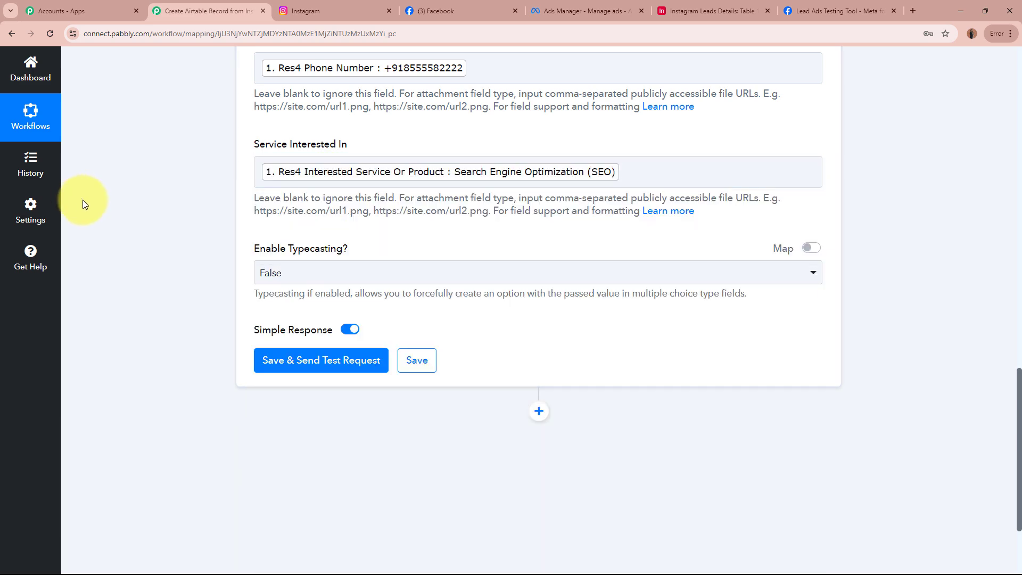
Keep Typecasting at False, then save and send a test request creating a record.
scroll(119, 241, up, 8)
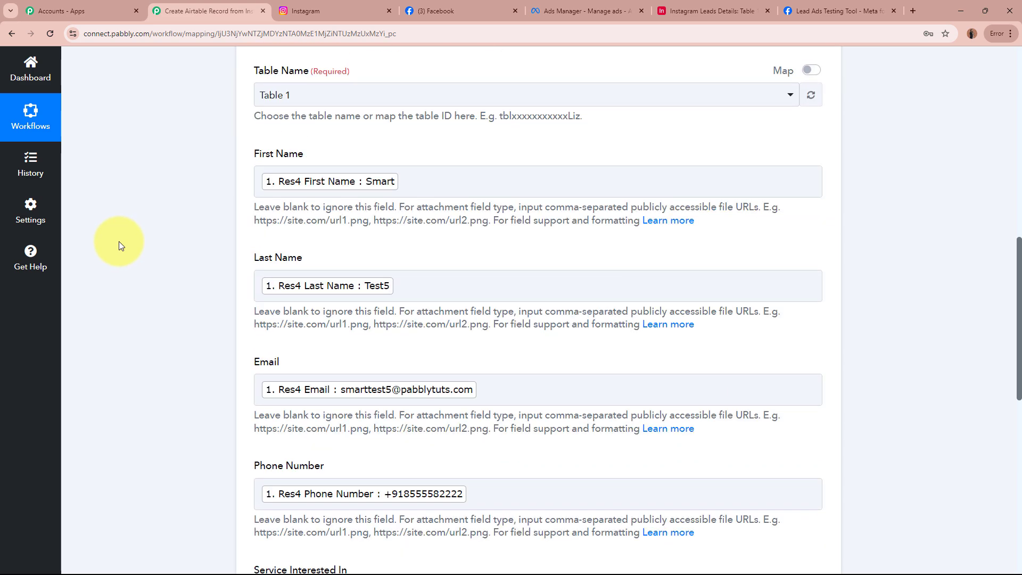
scroll(119, 241, down, 5)
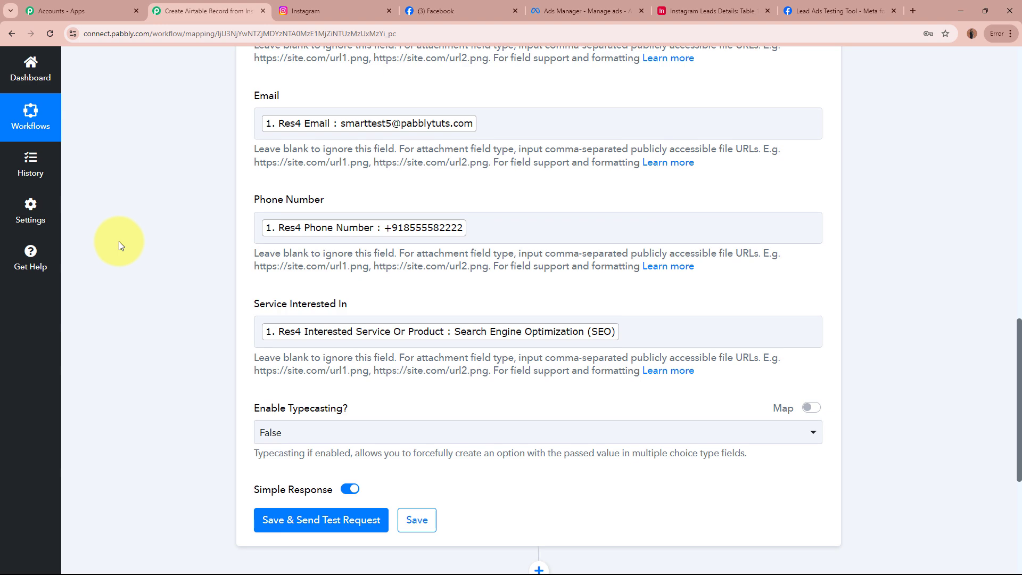
scroll(119, 242, up, 4)
scroll(119, 242, down, 8)
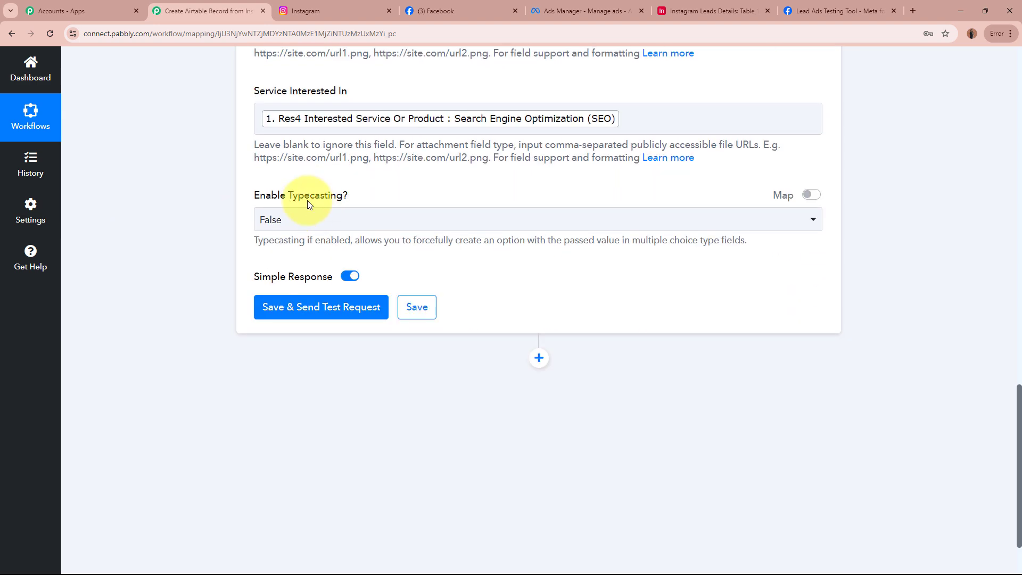
drag(250, 198, 376, 197)
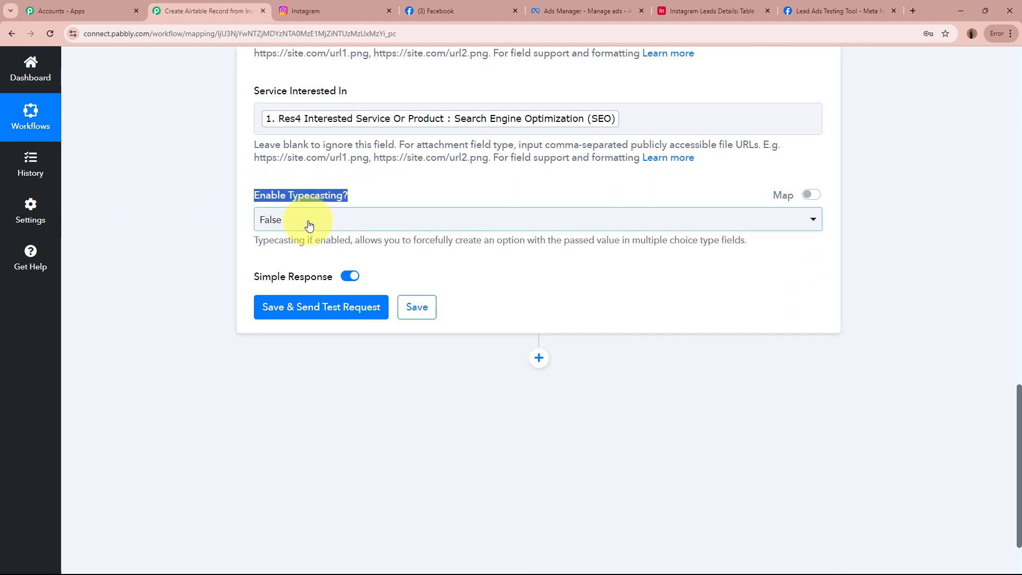
click(307, 222)
click(302, 281)
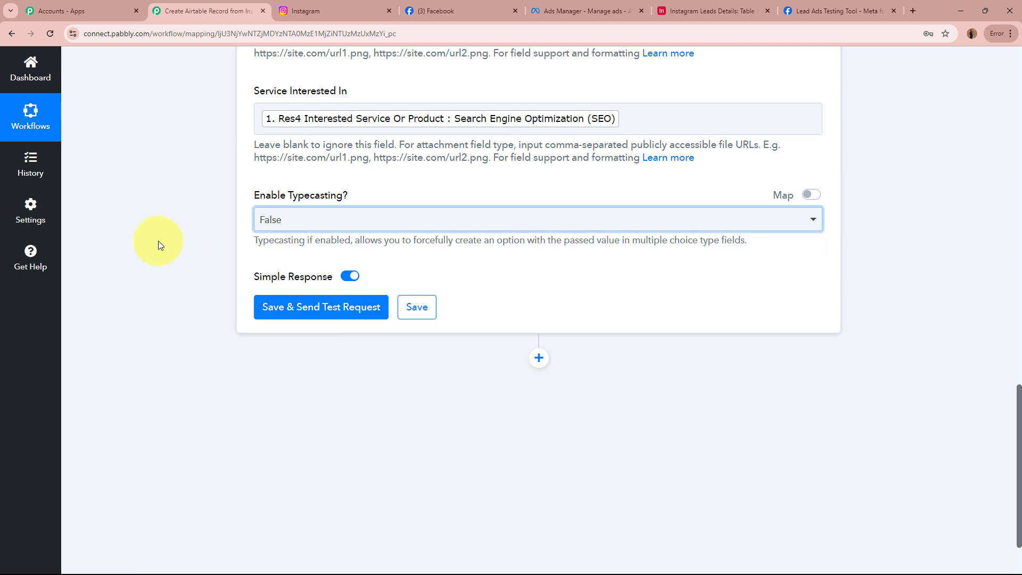
click(298, 307)
scroll(177, 305, down, 2)
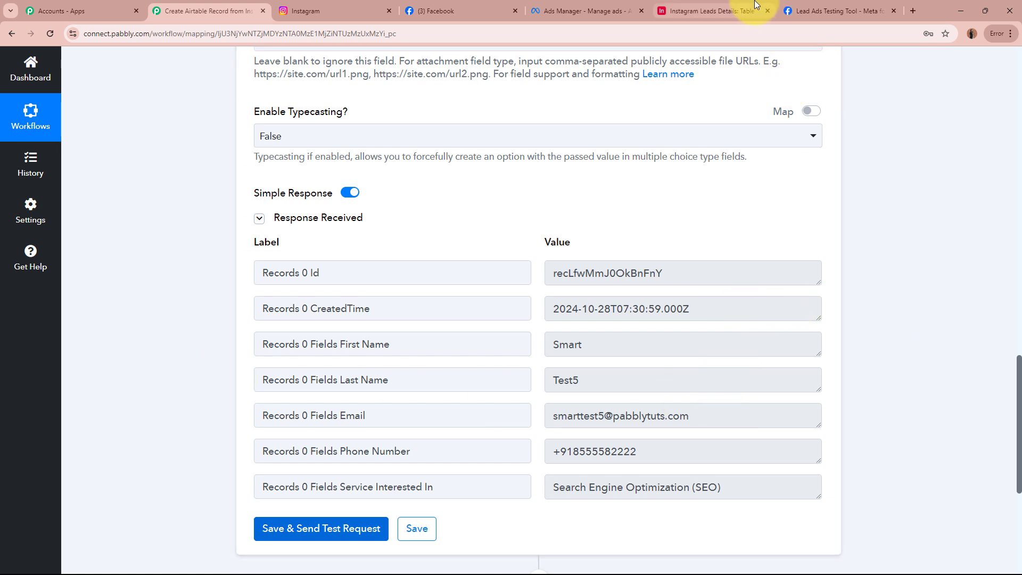
Widen Service Interested In in Airtable and check the new SEO record's name, email, phone and service.
click(714, 11)
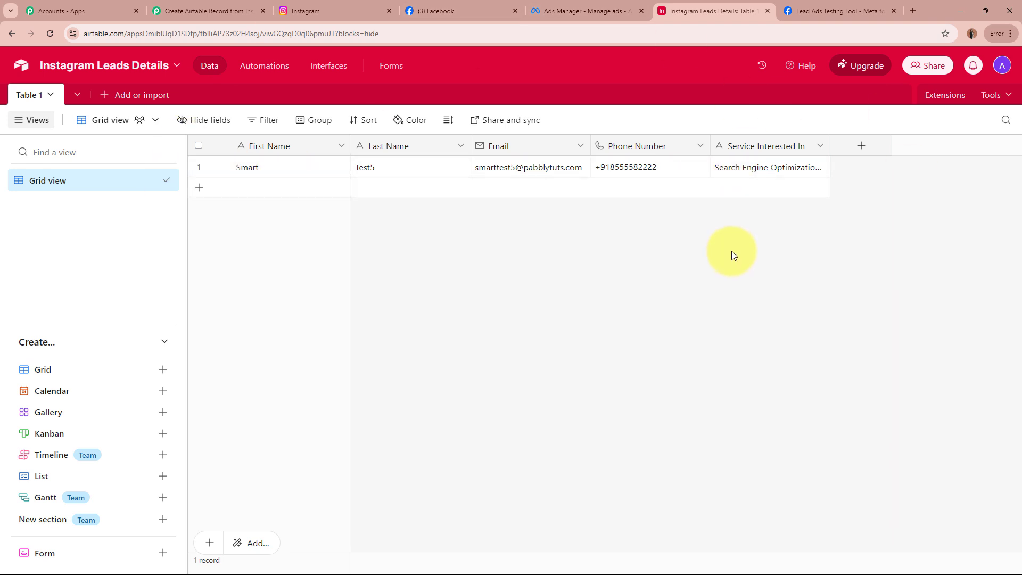
drag(832, 145, 865, 147)
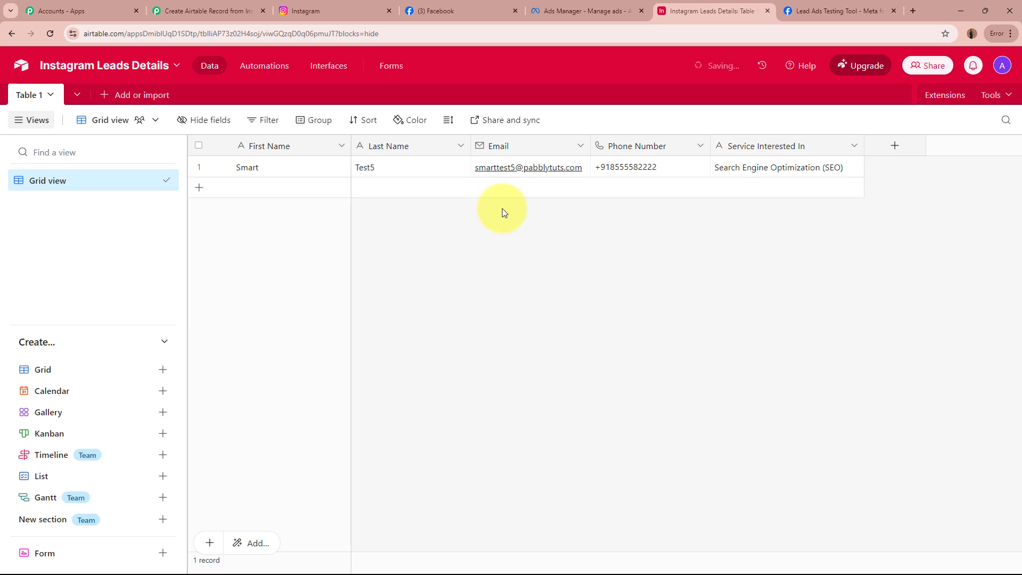
click(403, 170)
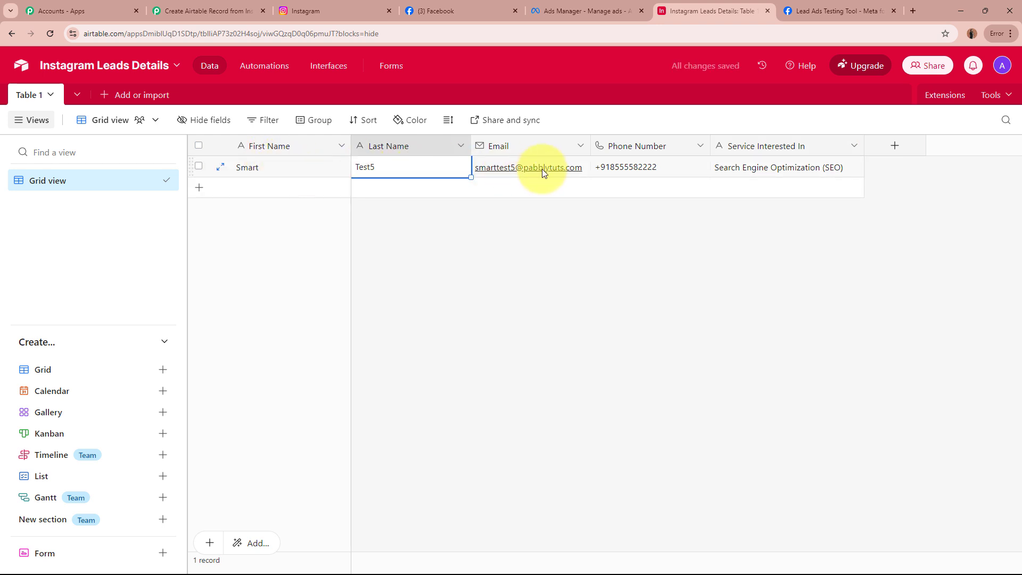
click(577, 176)
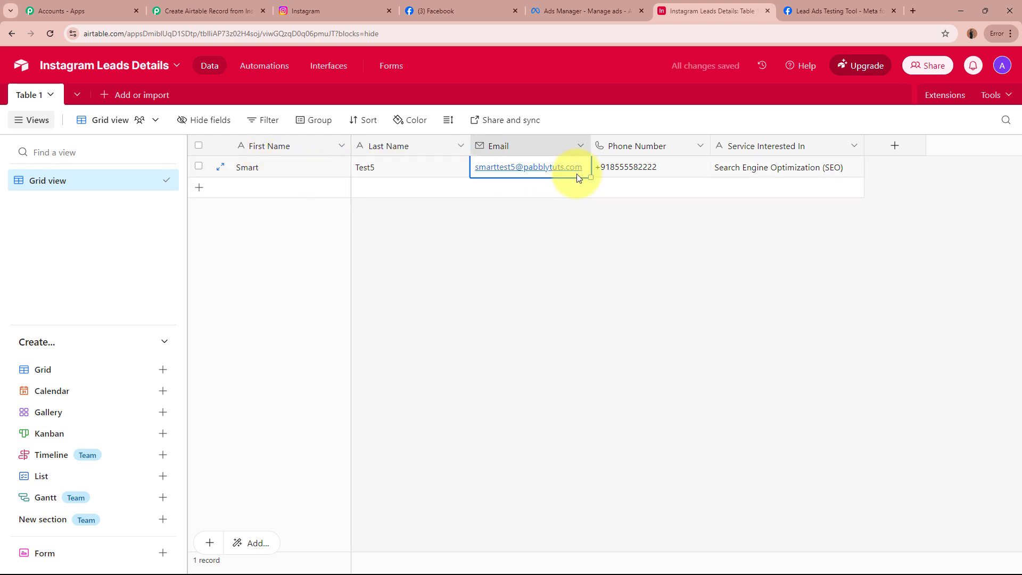
click(657, 171)
click(751, 171)
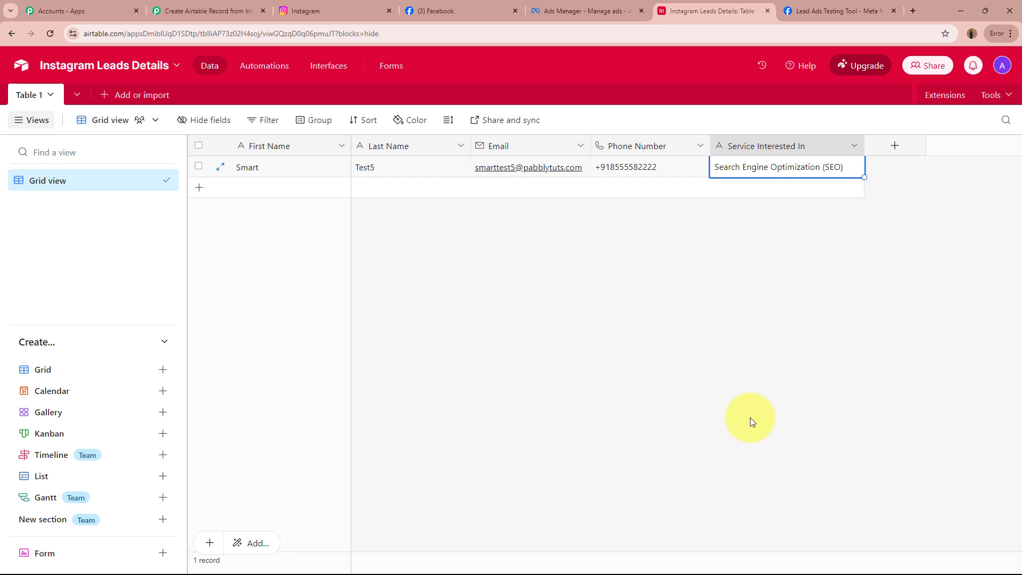
click(841, 10)
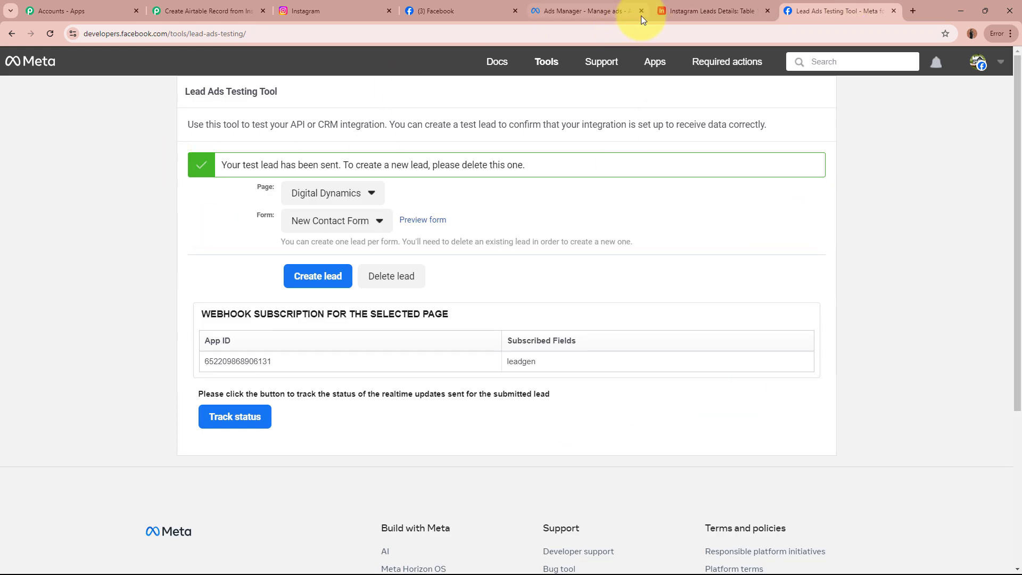
Note the one-lead-per-form limit, delete the existing test lead, and reload the testing tool.
click(707, 2)
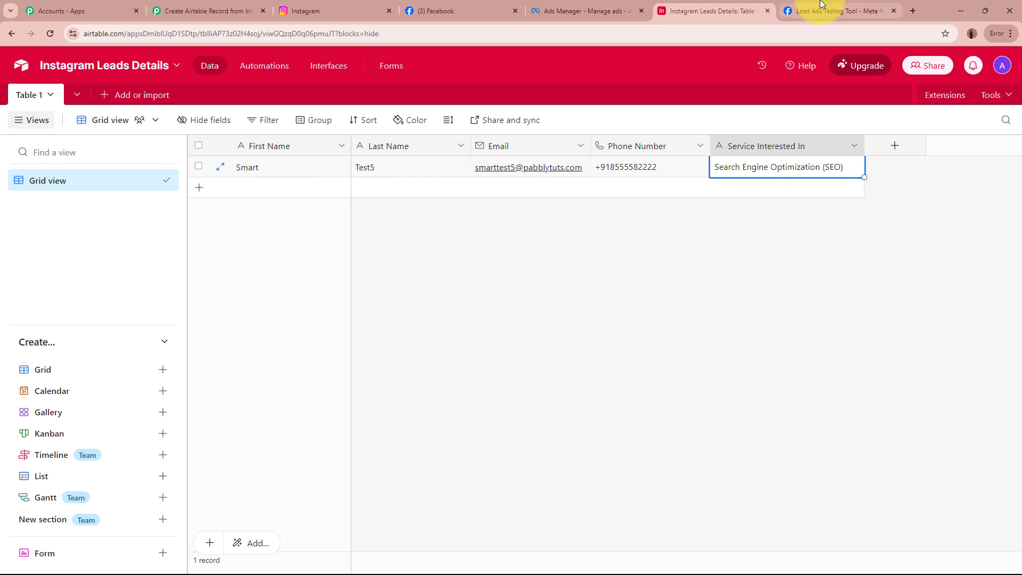
click(837, 11)
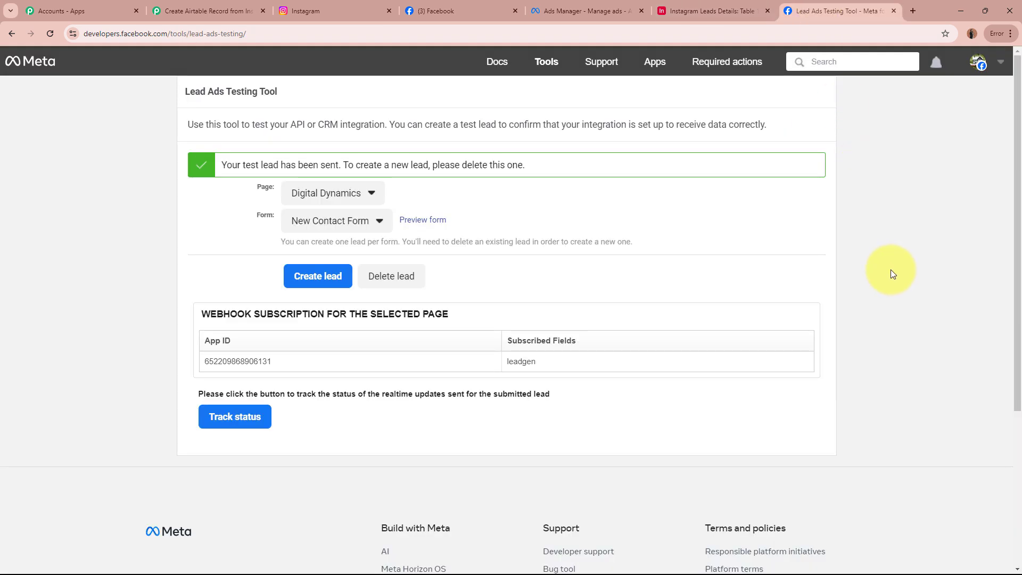
drag(165, 84, 388, 90)
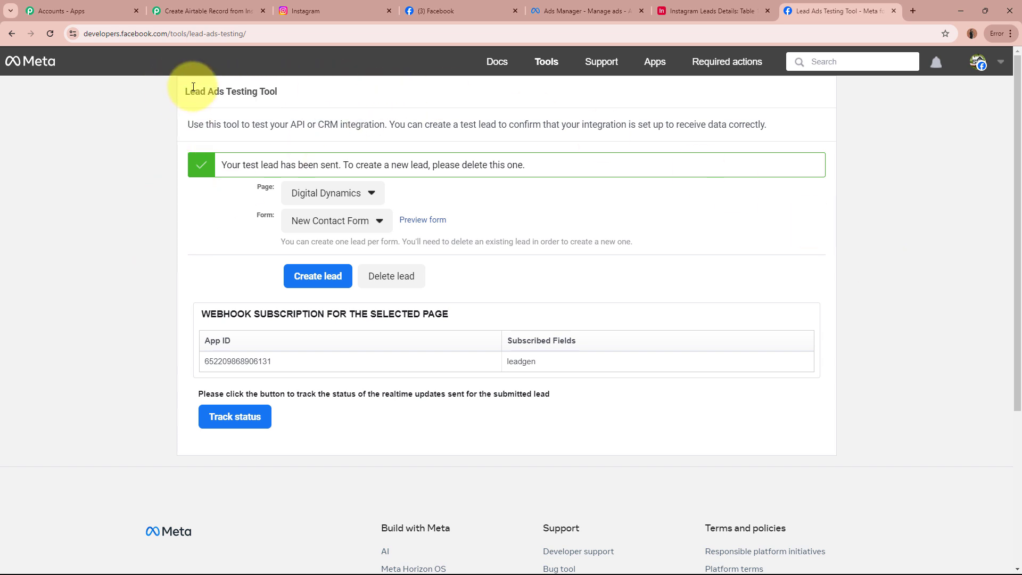
drag(190, 90, 376, 94)
click(197, 247)
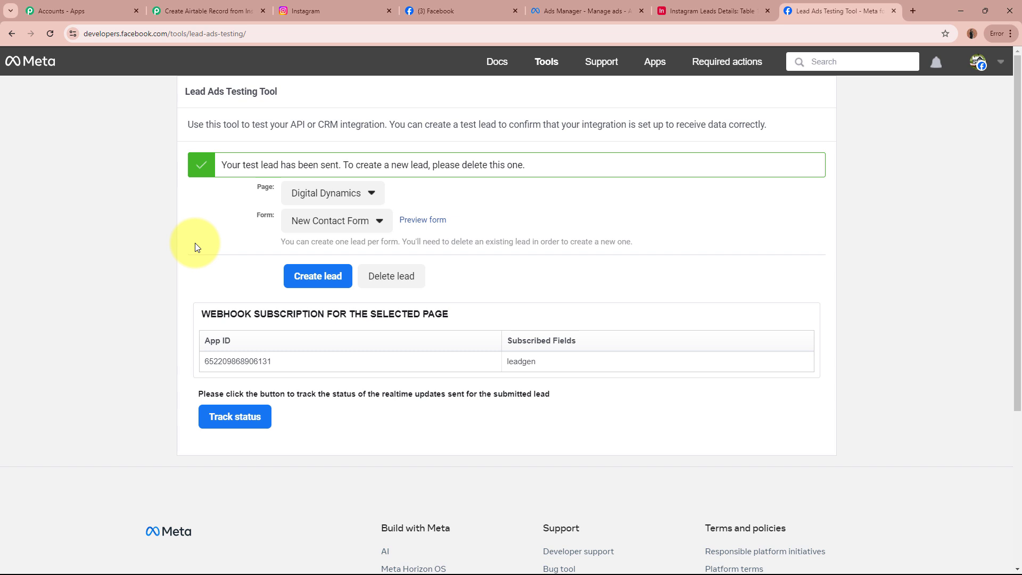
drag(280, 241, 674, 242)
click(674, 242)
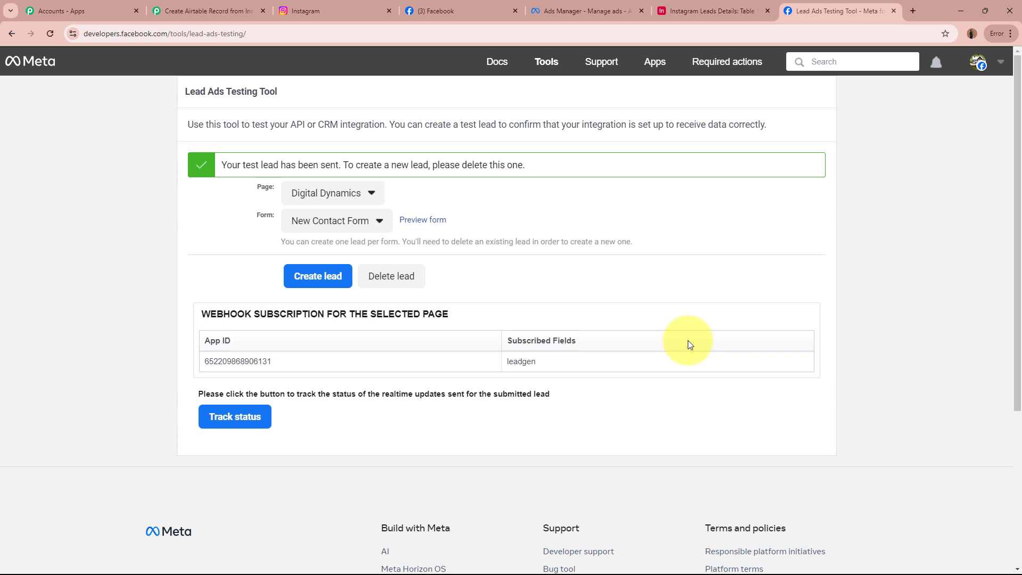
click(397, 276)
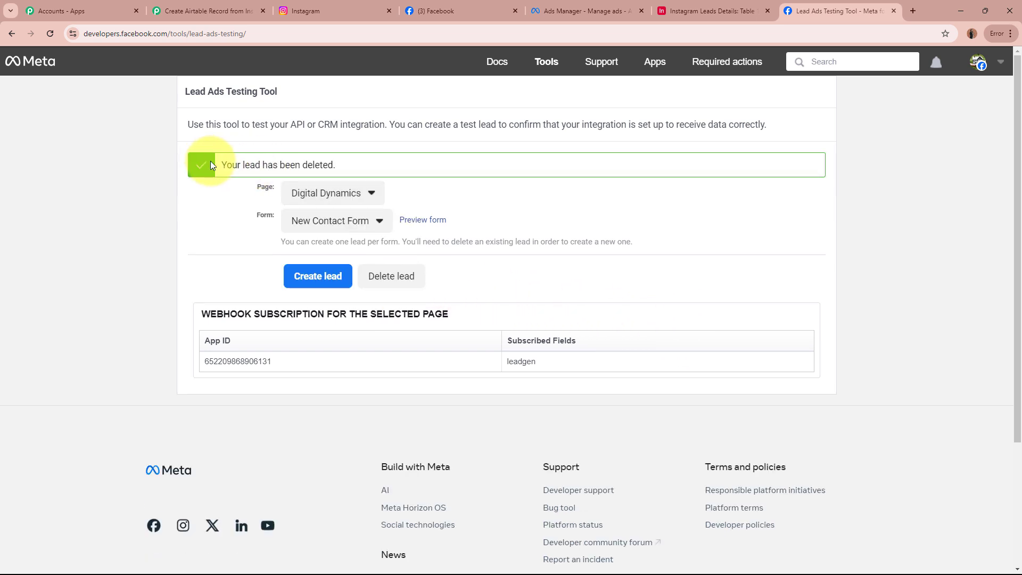
drag(210, 161, 437, 163)
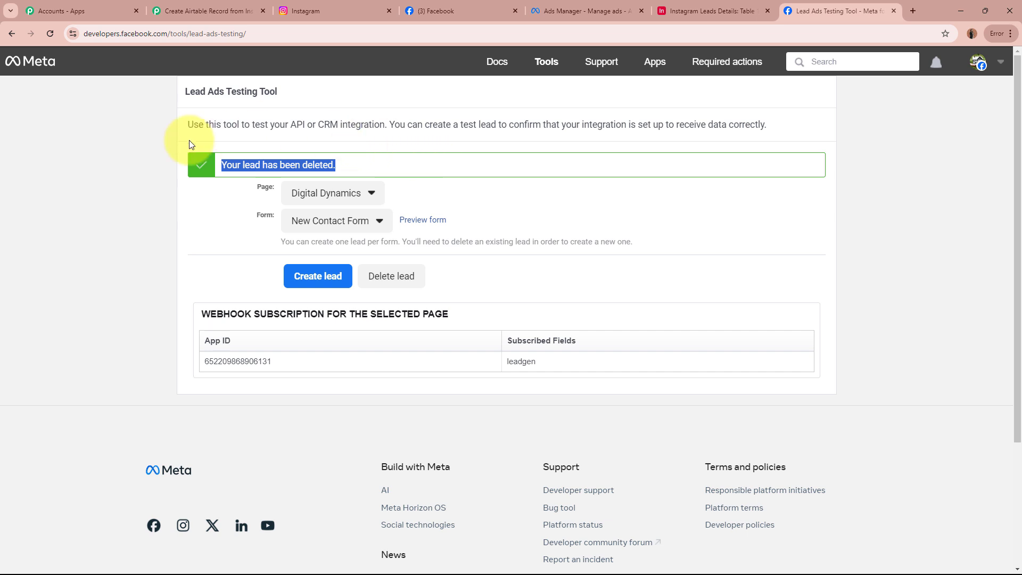
click(56, 32)
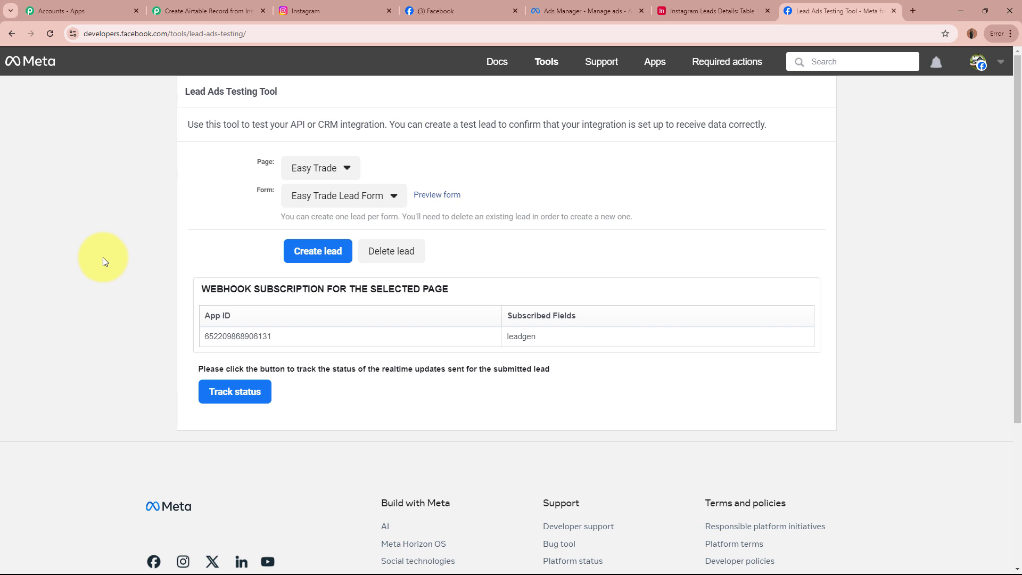
In the Lead Ads Testing Tool, choose the Digital Dynamics page and New Contact Form, then open the form.
drag(228, 163, 272, 162)
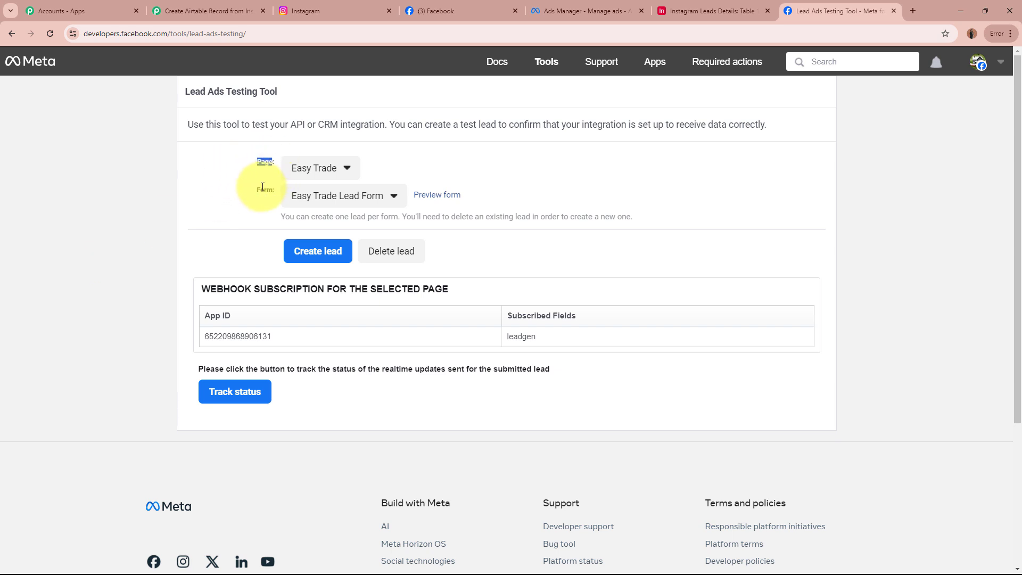
click(301, 167)
click(335, 257)
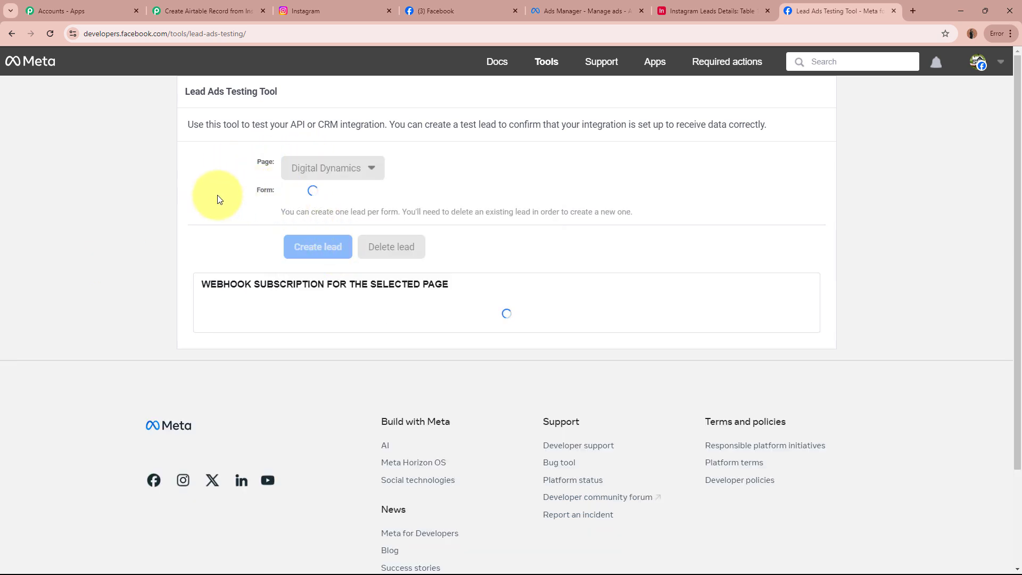
click(349, 198)
click(364, 223)
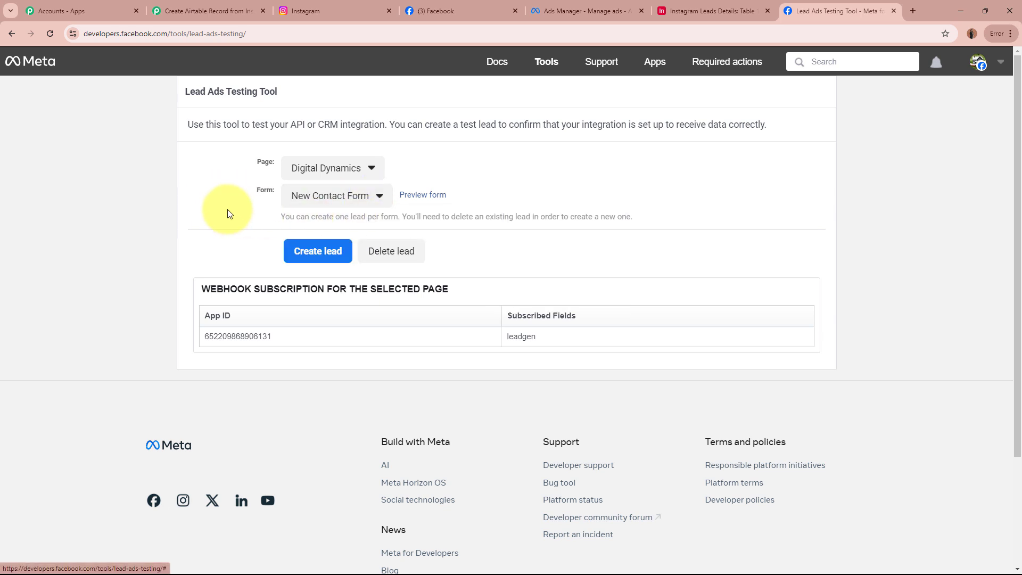
click(432, 197)
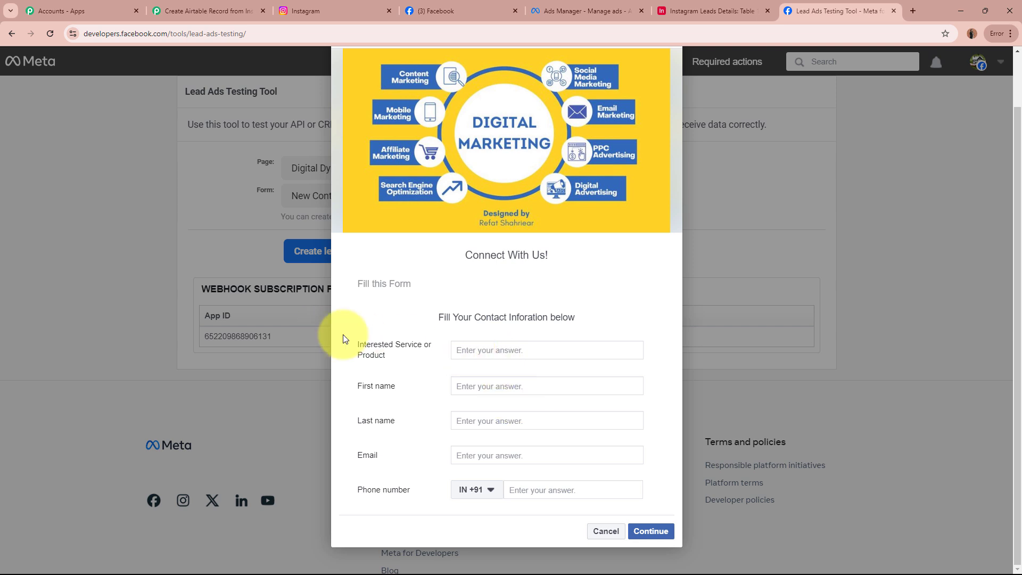
Select Social Media Marketing (SMM) as the interested service, then review the prefilled name, e-mail and phone answers.
click(599, 350)
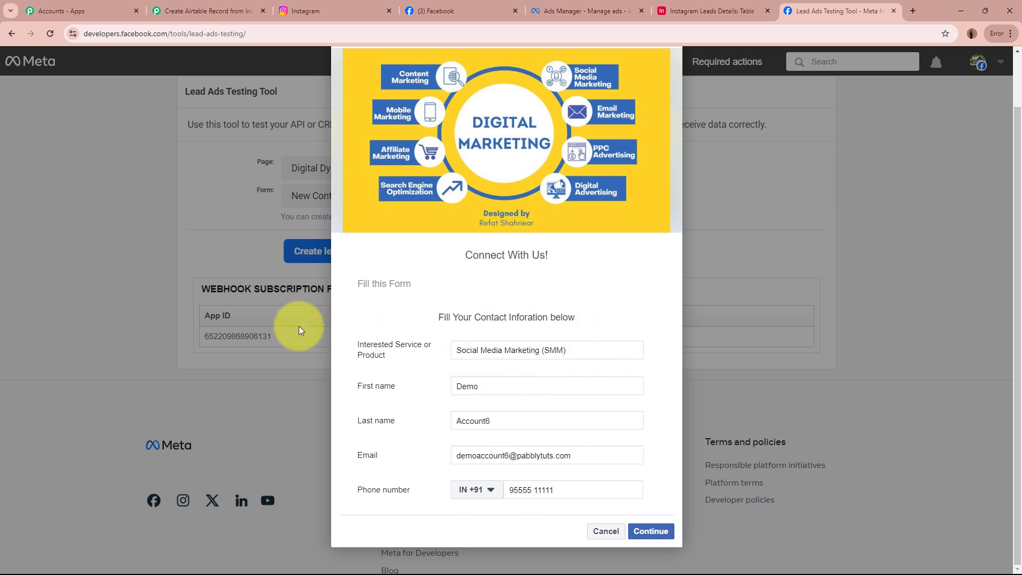
drag(347, 343, 458, 350)
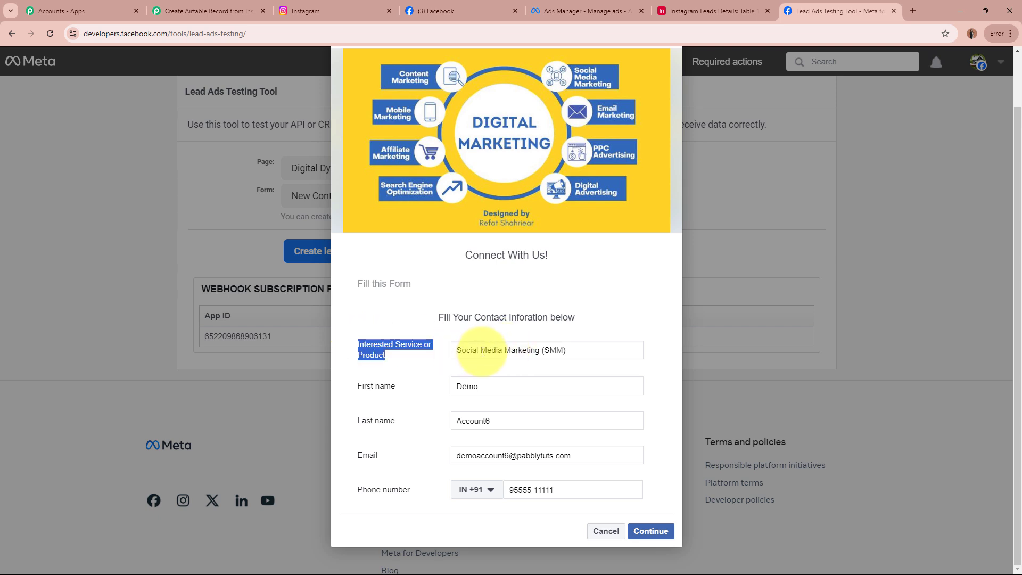
drag(456, 386, 518, 390)
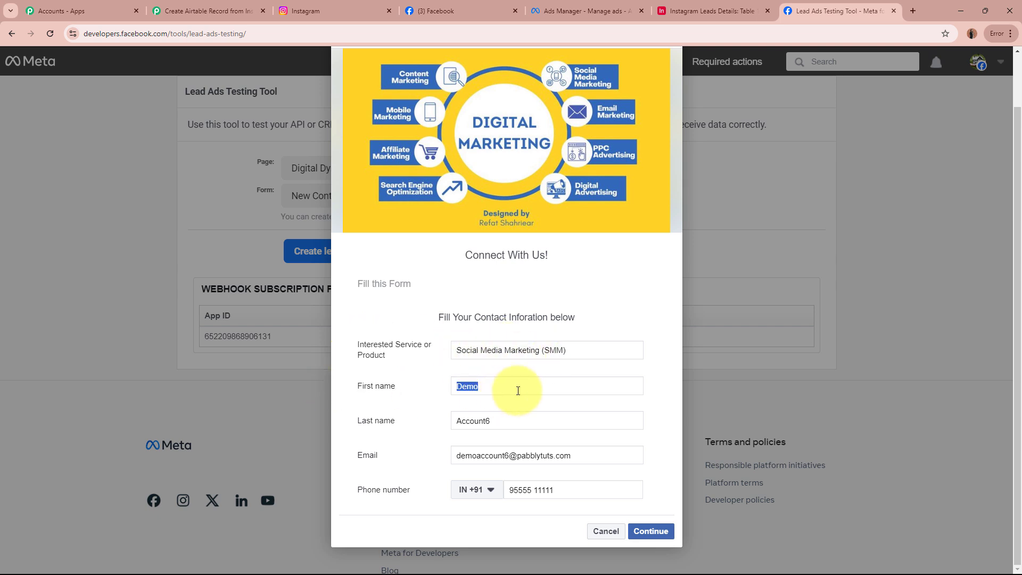
drag(457, 421, 522, 420)
drag(458, 455, 600, 453)
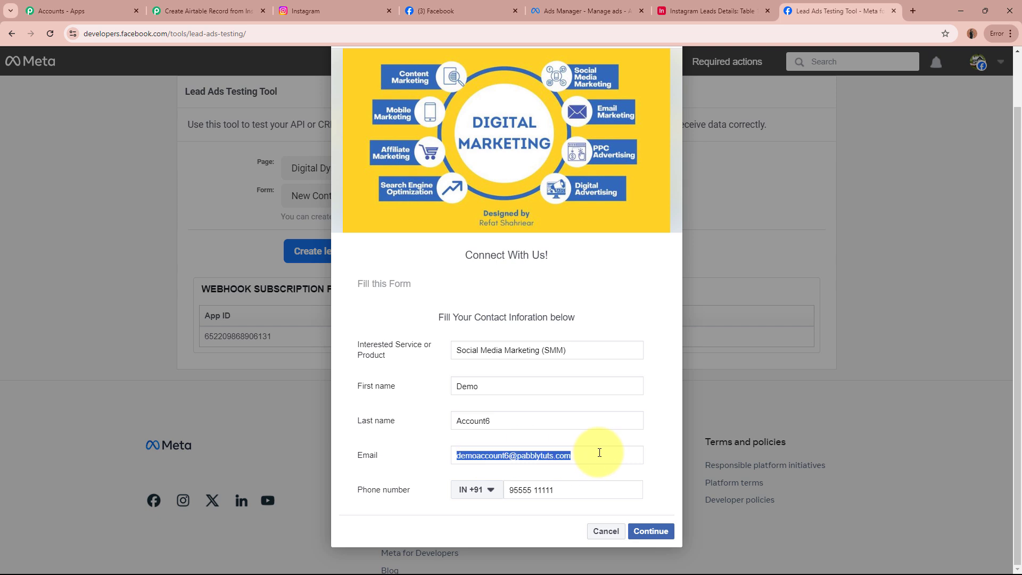
click(585, 490)
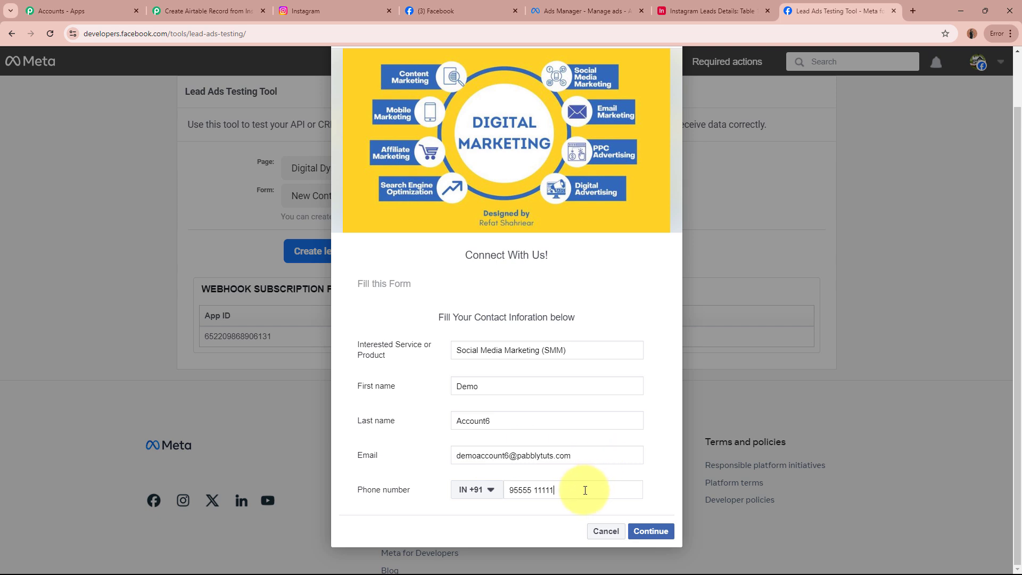
key(ctrl+shift+Left)
key(ctrl+shift+Left)
click(585, 491)
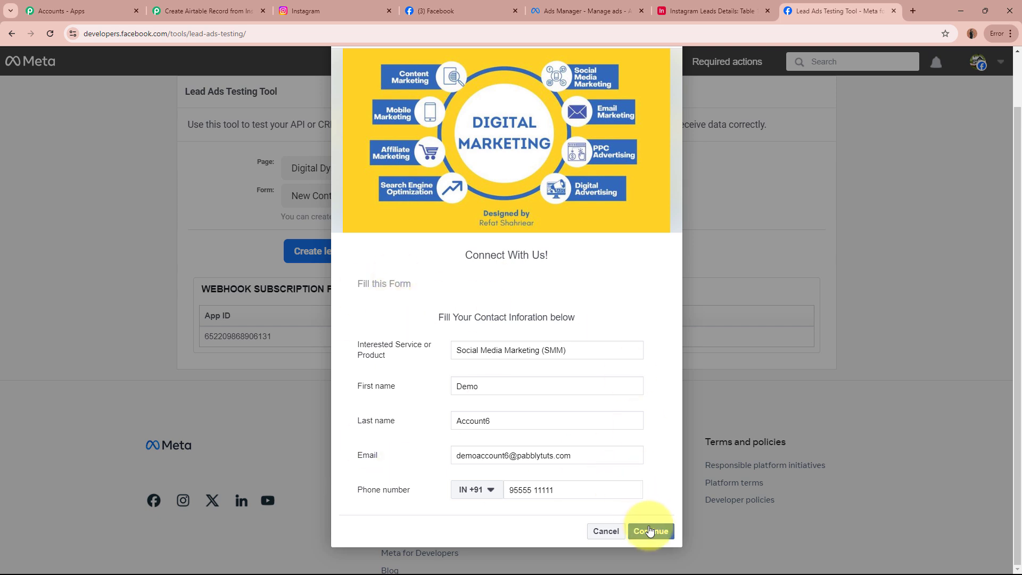
Continue past the terms step and submit the test lead, confirming the lead-sent message.
click(649, 530)
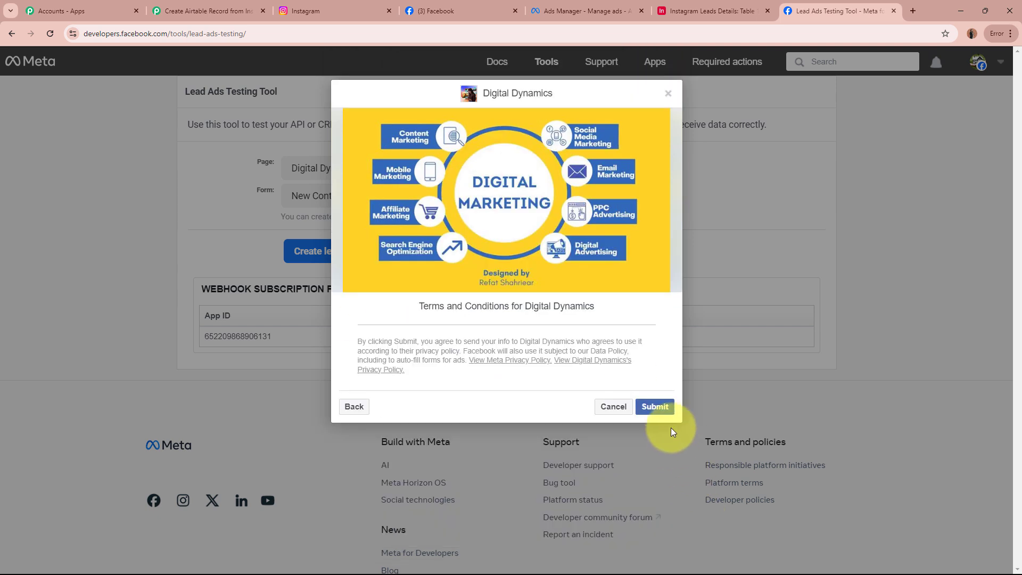
click(657, 408)
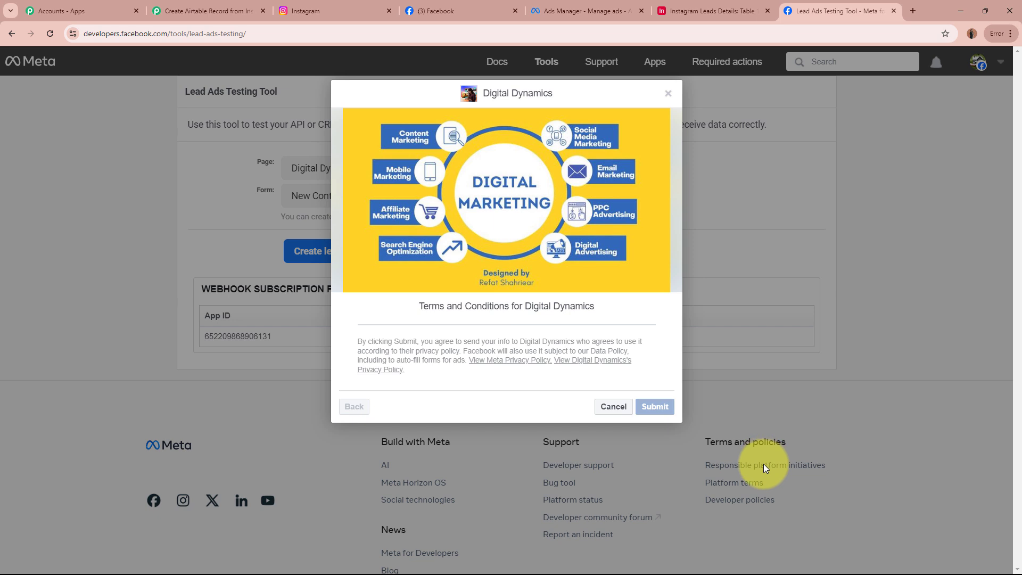
click(667, 94)
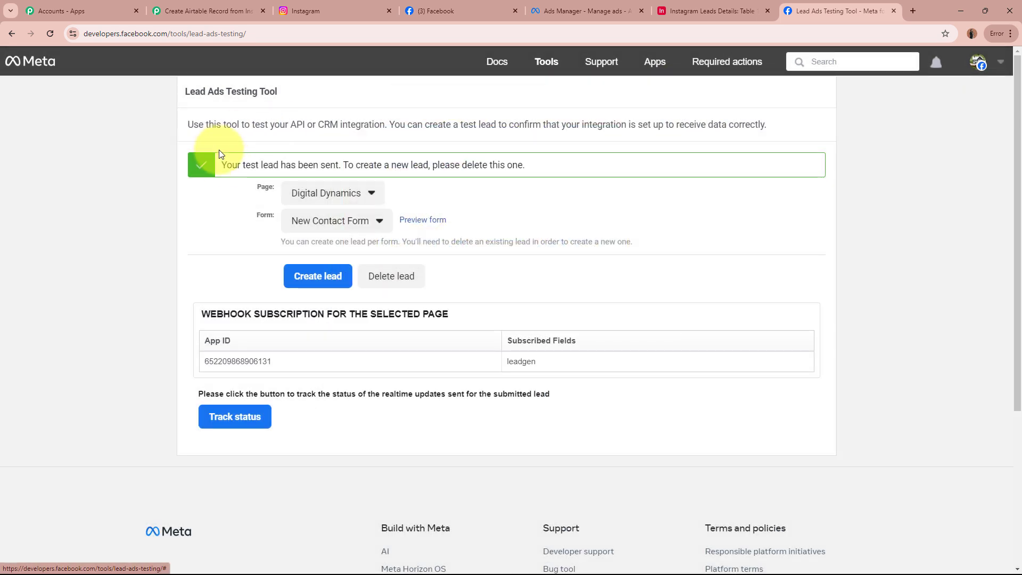
drag(221, 165, 354, 166)
click(109, 248)
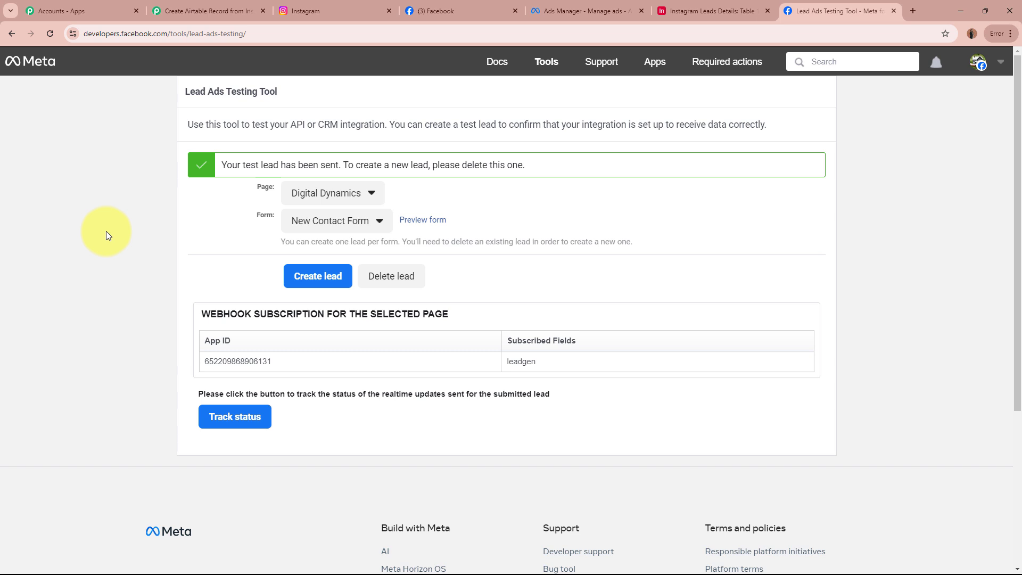
In the Airtable leads table, check row 2's last name, email, phone and service, widening the Email column.
click(731, 4)
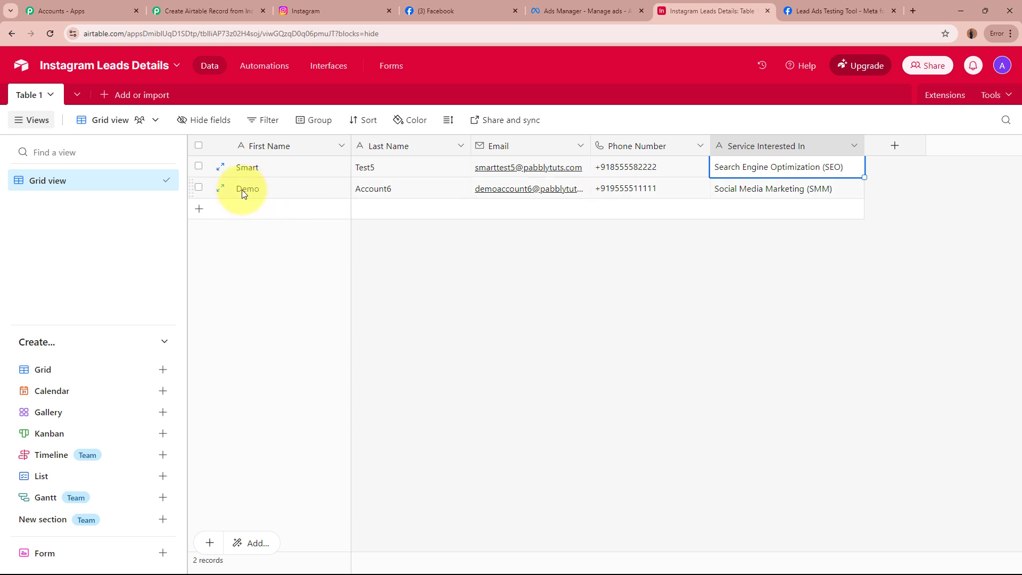
click(385, 193)
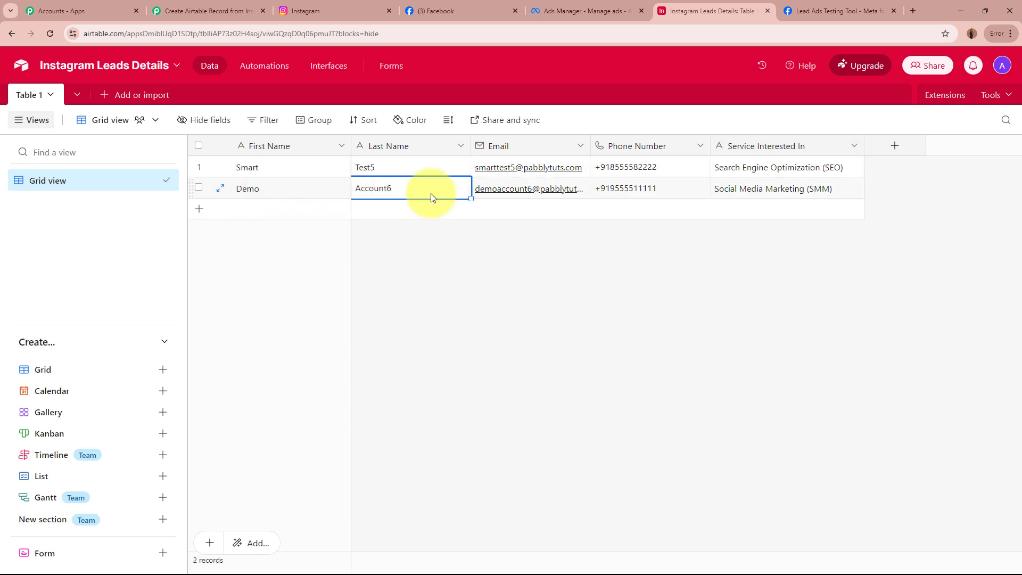
click(548, 194)
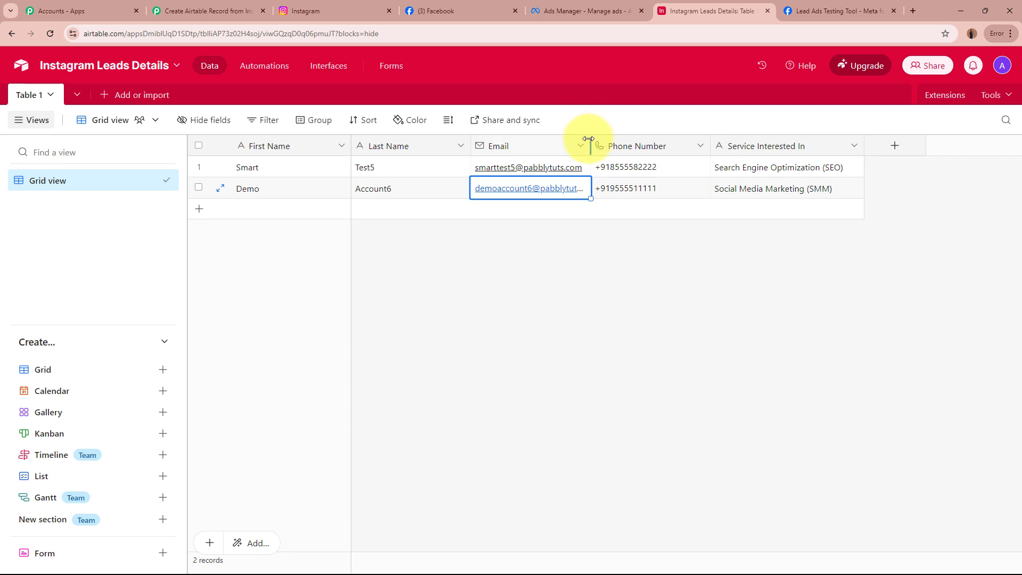
drag(590, 141, 624, 142)
click(694, 191)
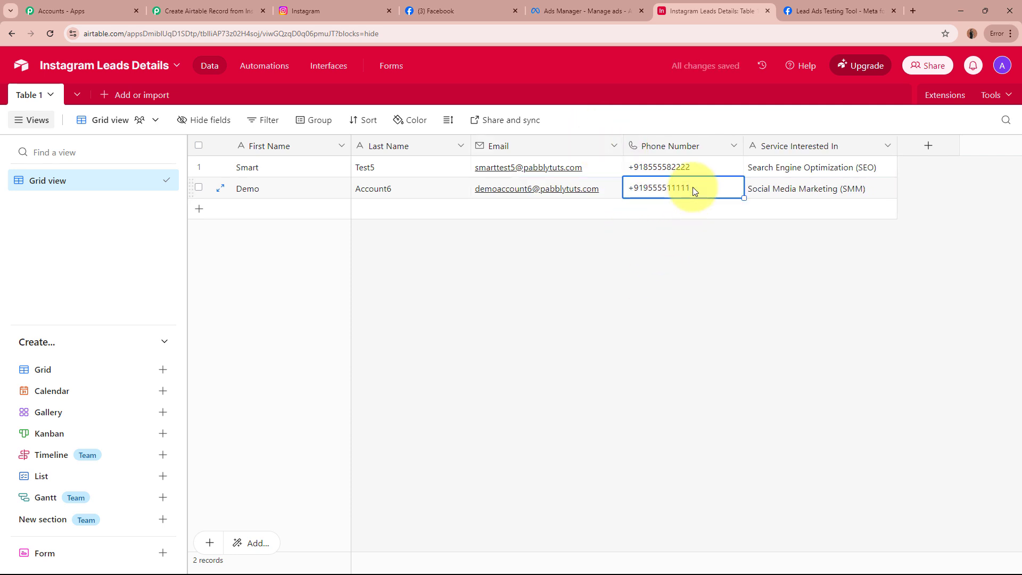
click(839, 188)
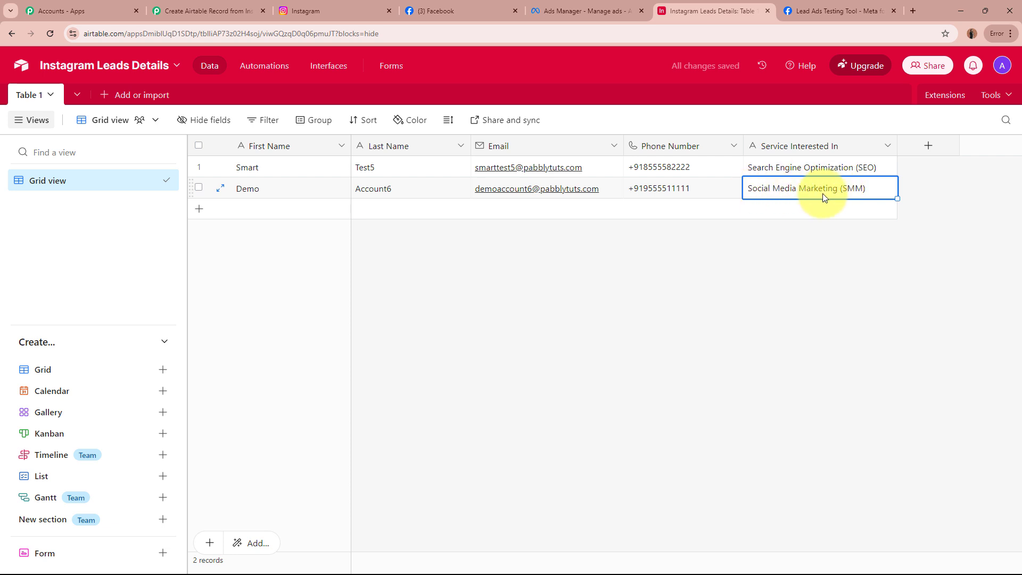
click(639, 358)
Collapse the Airtable Create Record step in the workflow, then bring up the Digital Dynamics Facebook page.
click(250, 12)
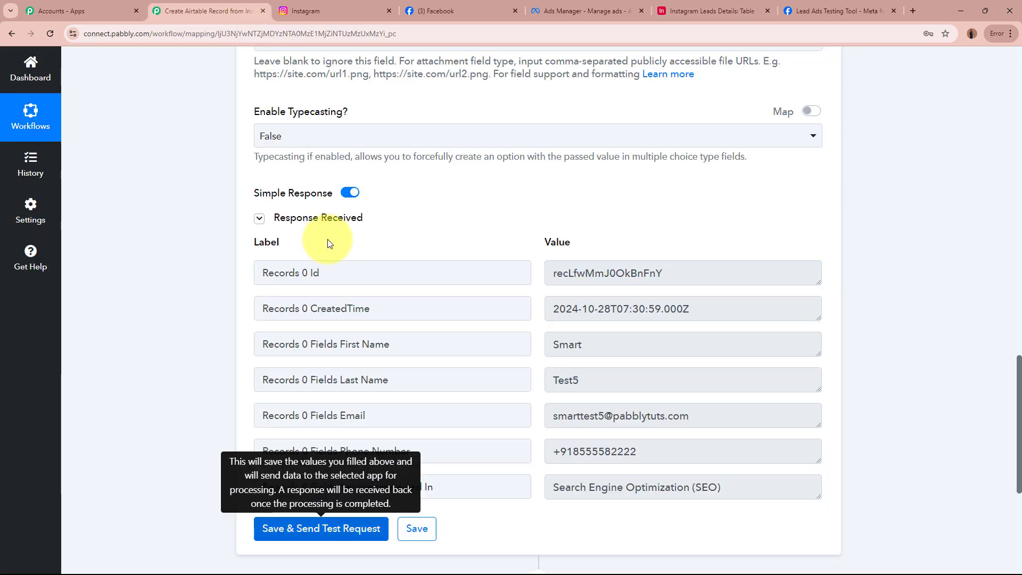
scroll(328, 250, up, 10)
scroll(325, 264, up, 8)
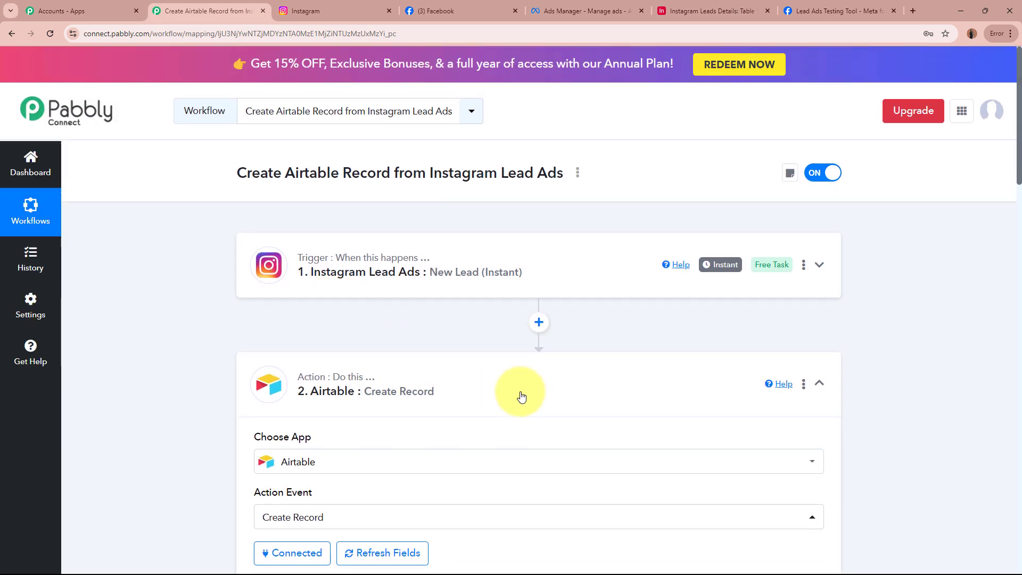
click(520, 393)
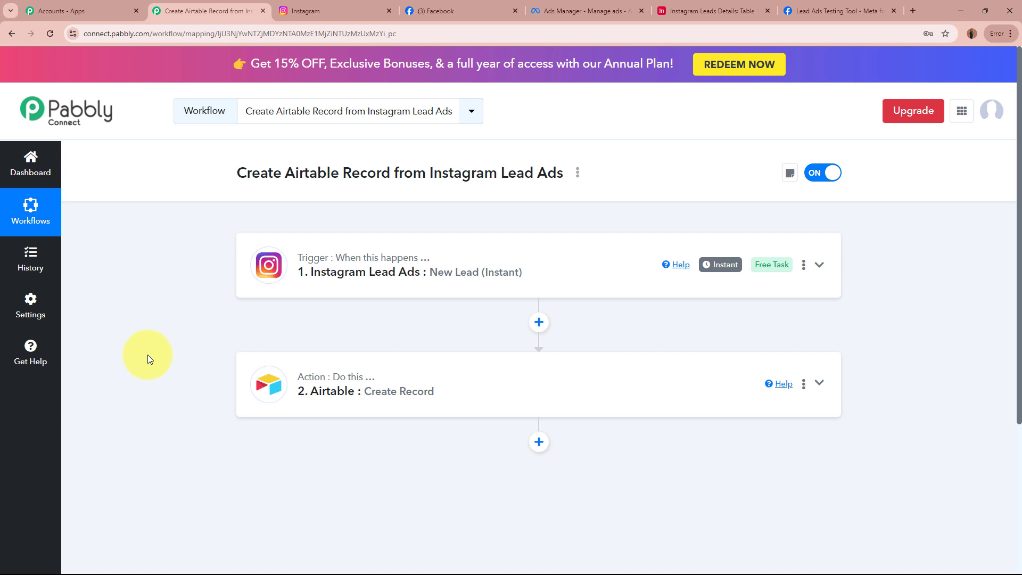
click(452, 10)
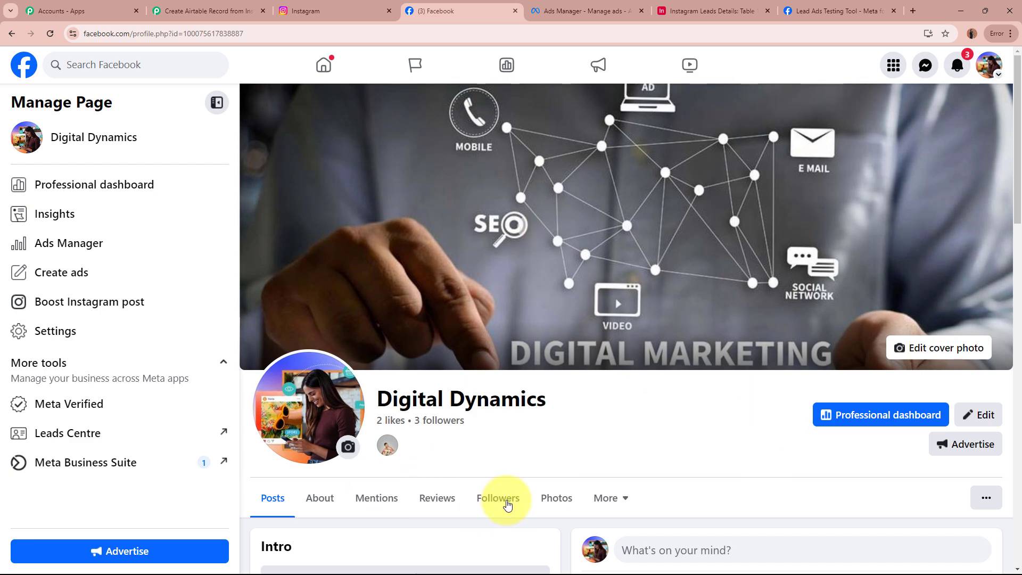
Look over the Digital Dynamics Leads ad in Ads Manager, glance at Airtable, then return to the Pabbly workflow.
click(583, 10)
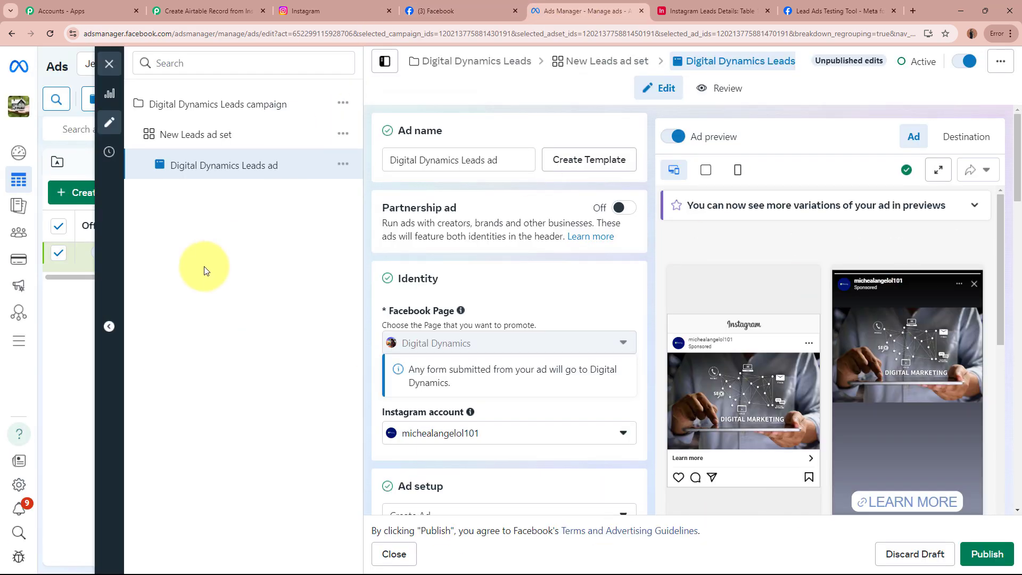
mouse_move(895, 410)
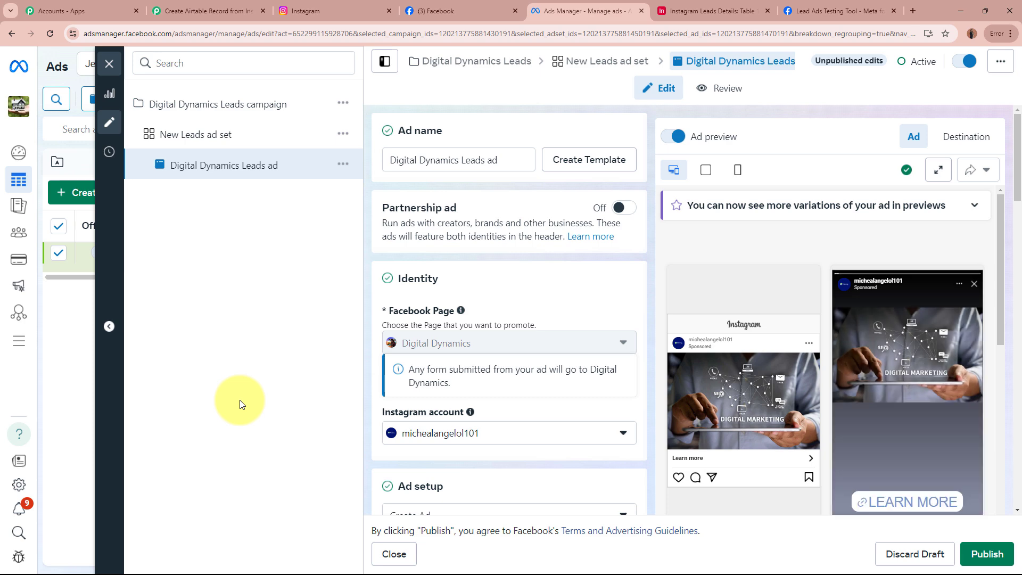
click(713, 10)
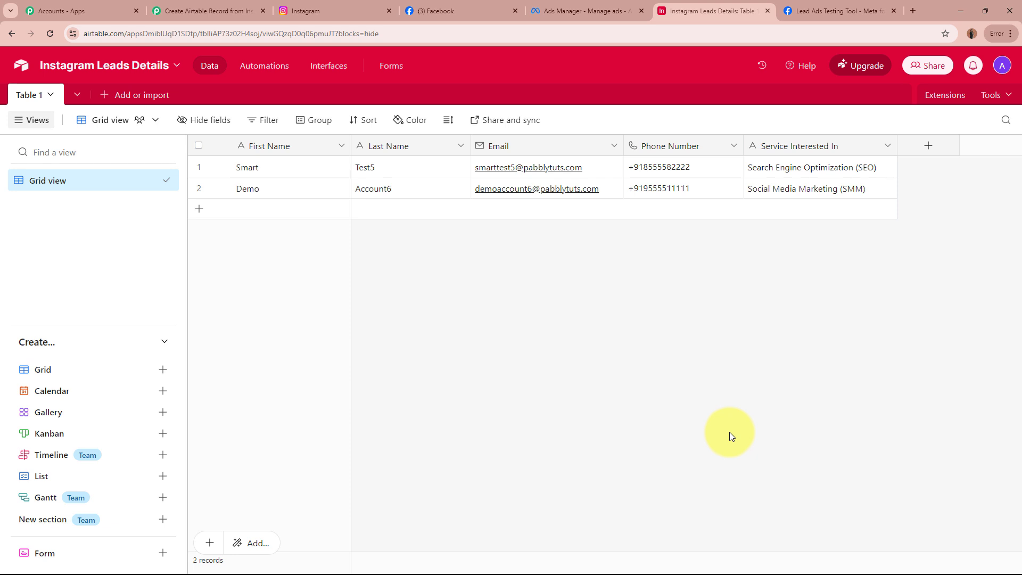
click(577, 11)
click(720, 5)
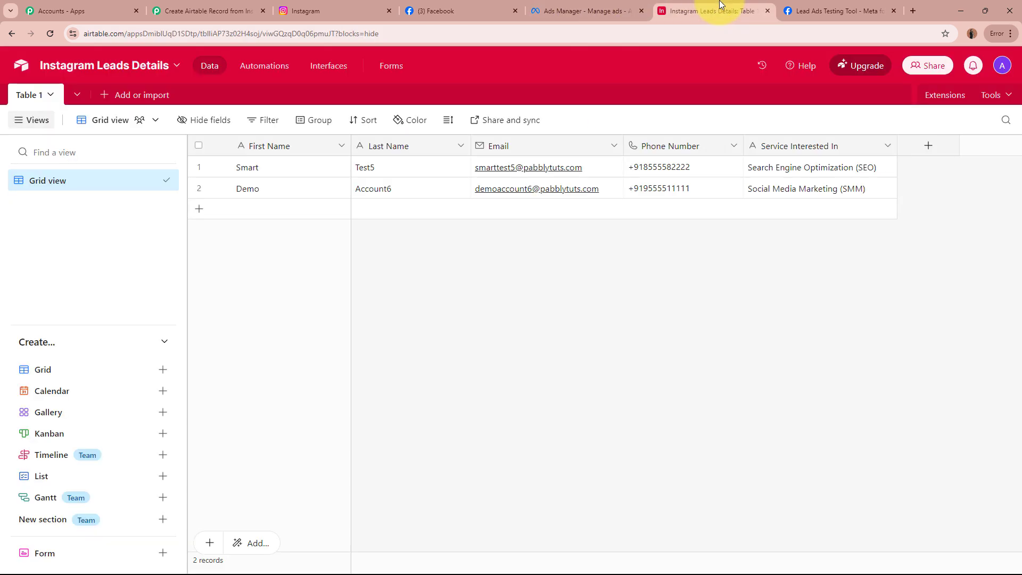
click(202, 9)
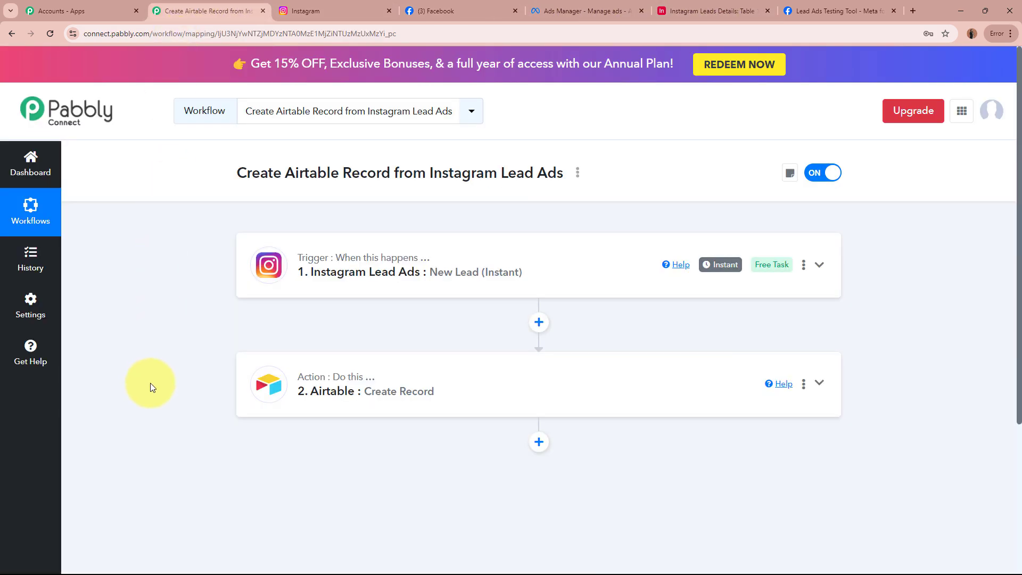